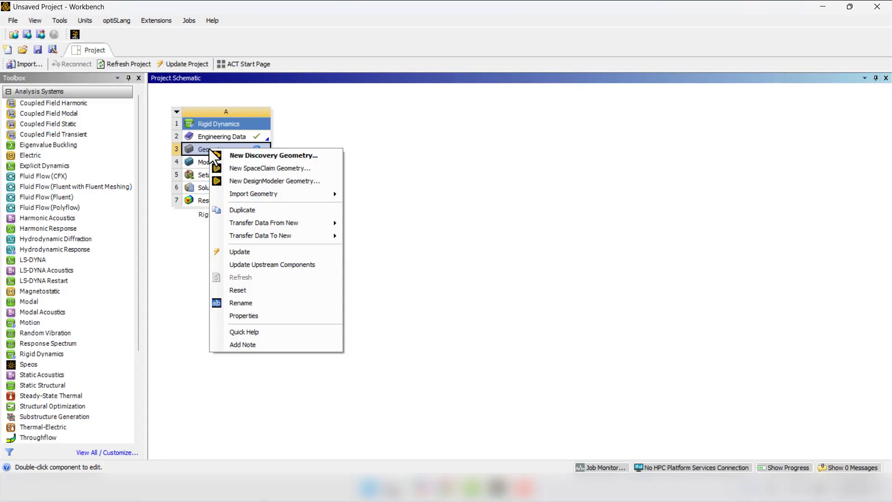
# - Import the Assem1 SOLIDWORKS assembly as the Rigid Dynamics system's geometry and open it for editing in SpaceClaim
pyautogui.moveTo(299, 194)
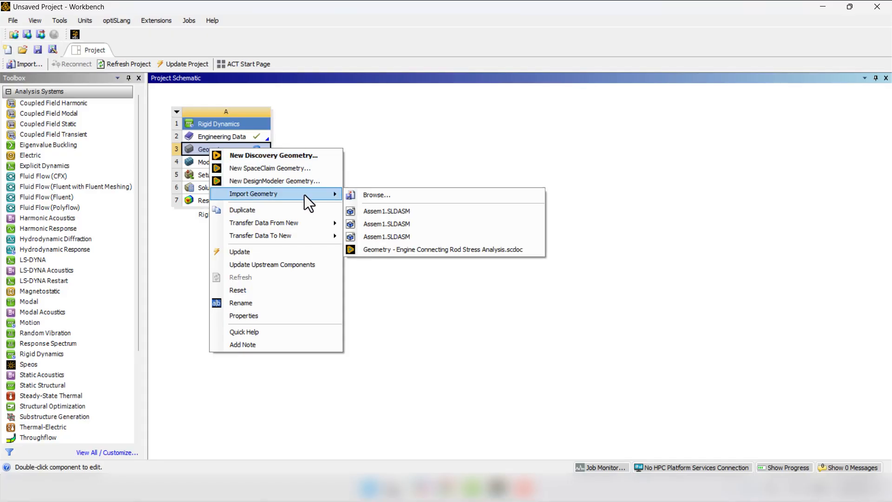
pyautogui.click(413, 198)
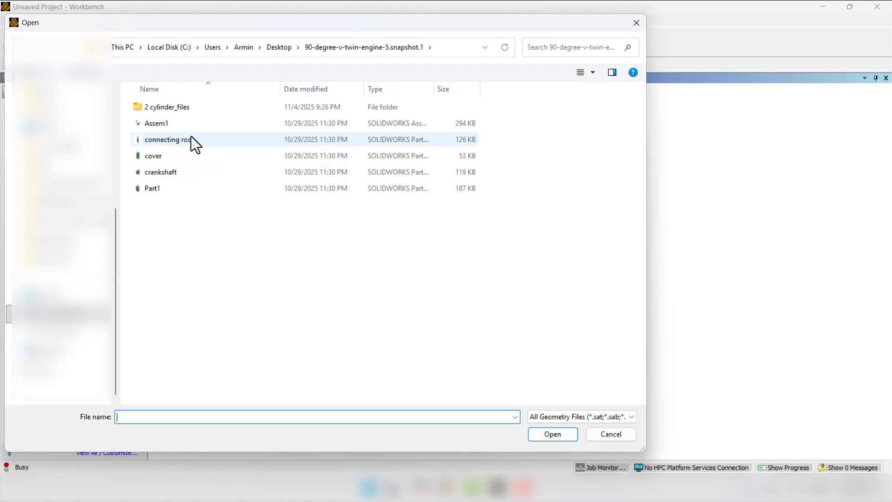
pyautogui.click(166, 127)
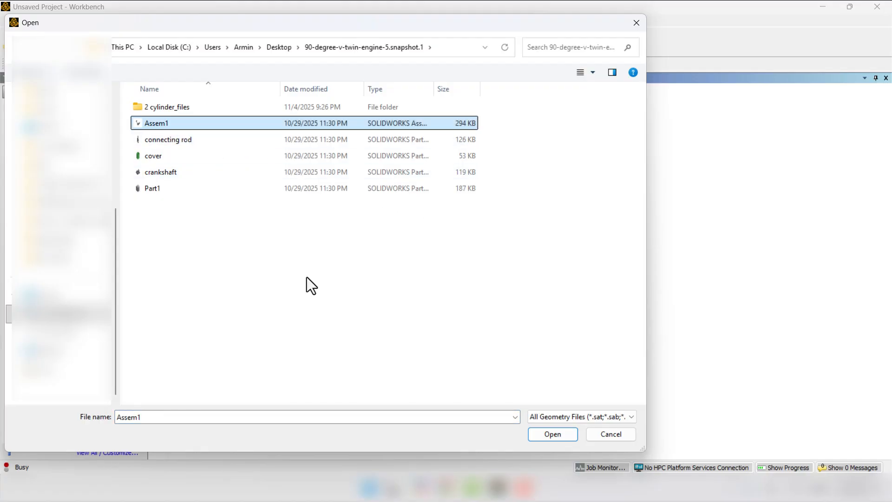
pyautogui.click(547, 436)
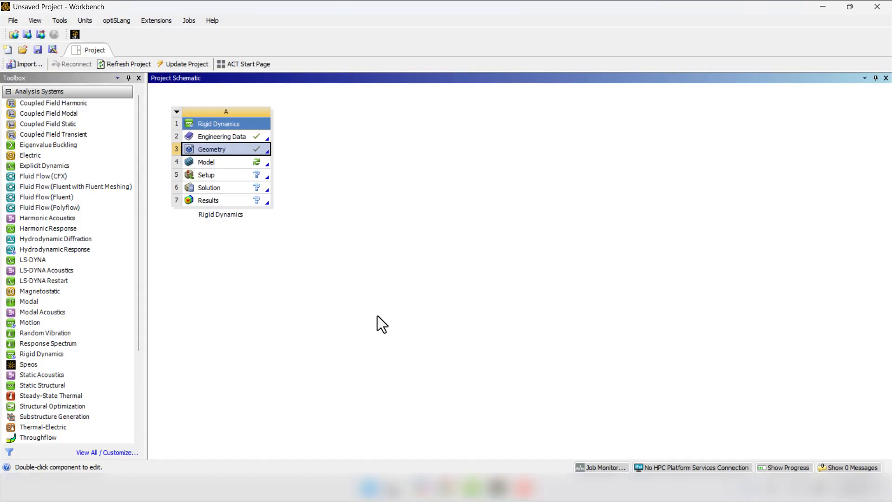
pyautogui.rightClick(202, 151)
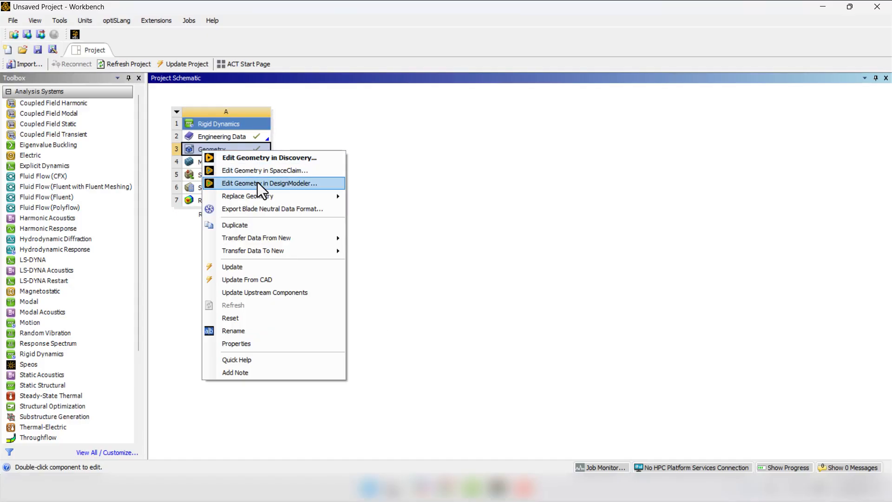
pyautogui.click(301, 171)
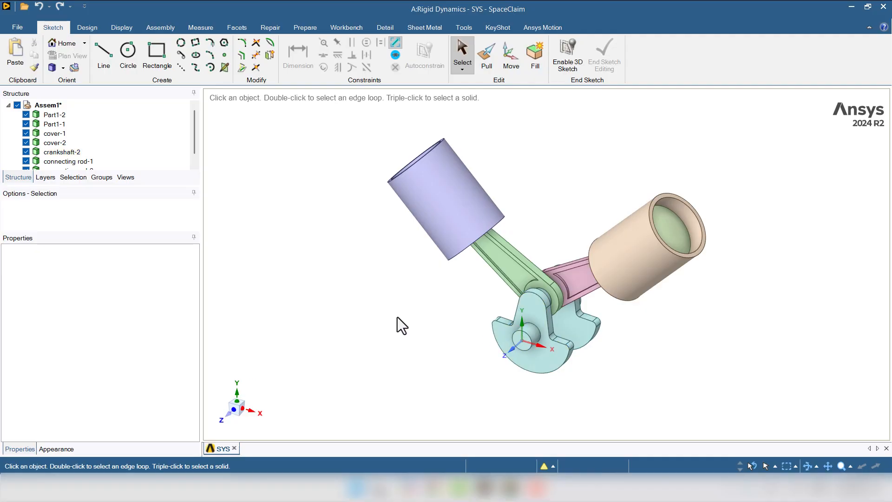
# - Suppress the two cylinder bodies cover-1 and cover-2 for physics and hide them
pyautogui.moveTo(397, 317); pyautogui.dragTo(372, 318, button='middle')
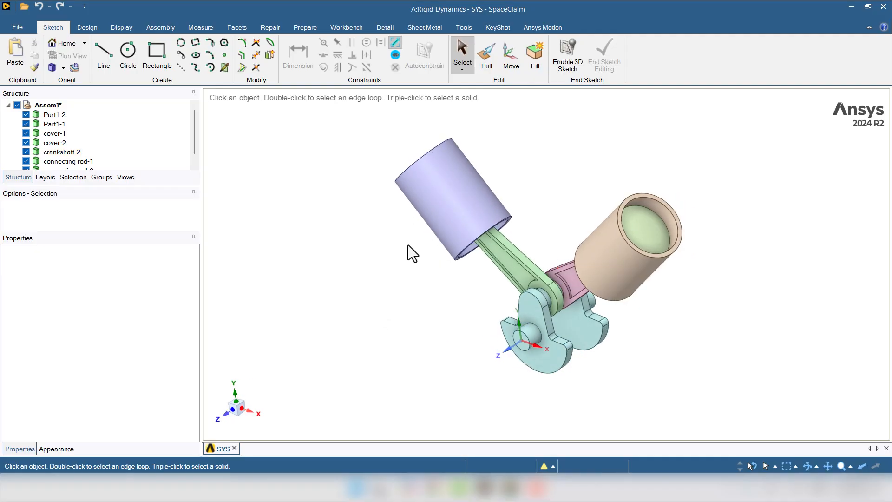
pyautogui.click(435, 200)
pyautogui.click(607, 241)
pyautogui.click(347, 268)
pyautogui.click(55, 136)
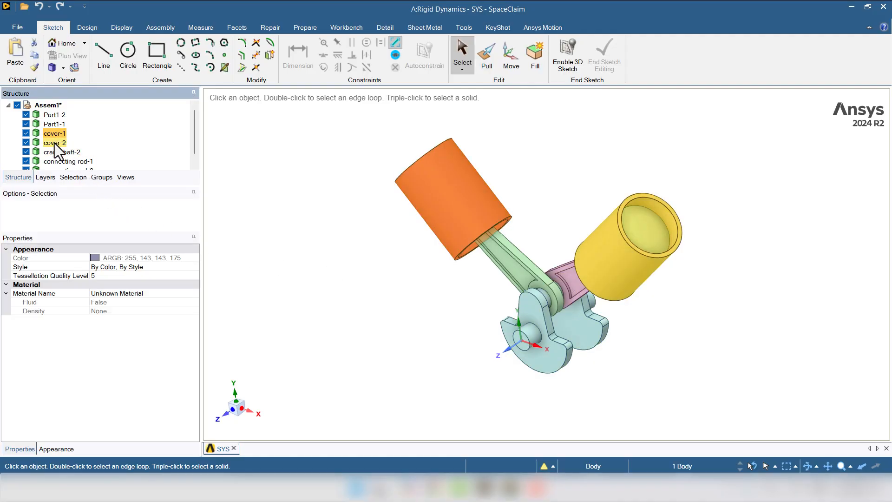
pyautogui.keyDown('ctrl'); pyautogui.click(54, 144); pyautogui.keyUp('ctrl')
pyautogui.rightClick(55, 143)
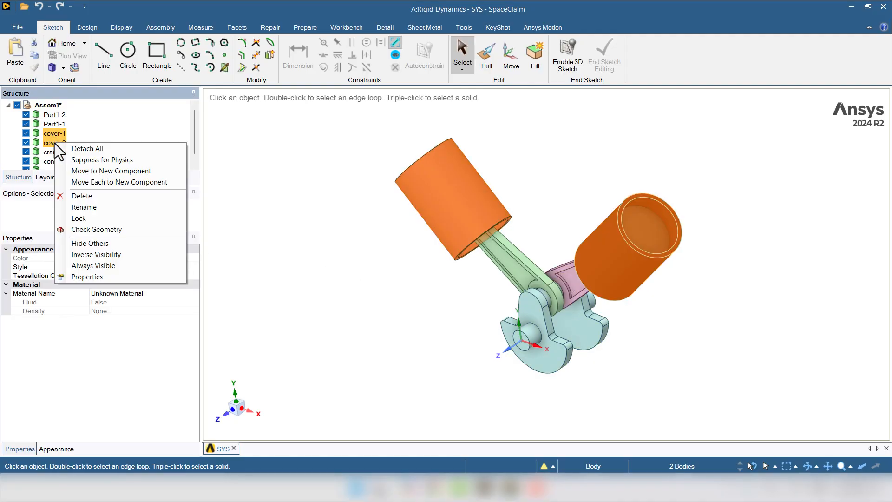
pyautogui.click(143, 163)
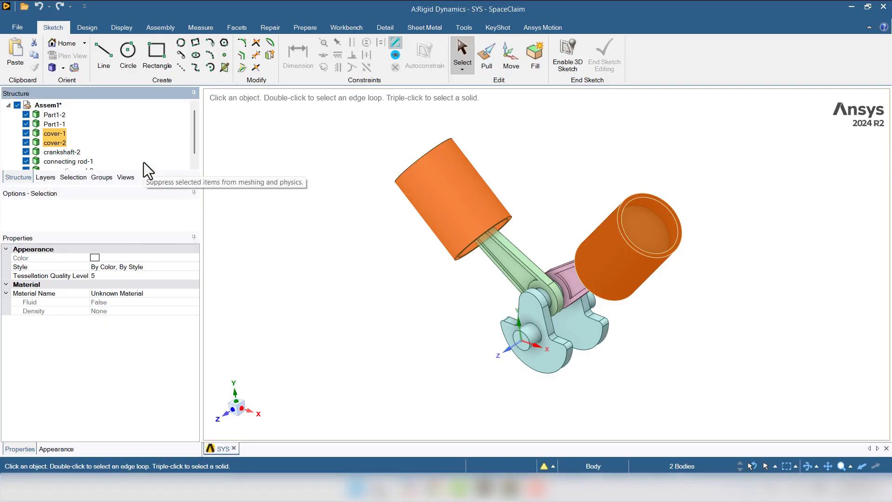
pyautogui.click(26, 133)
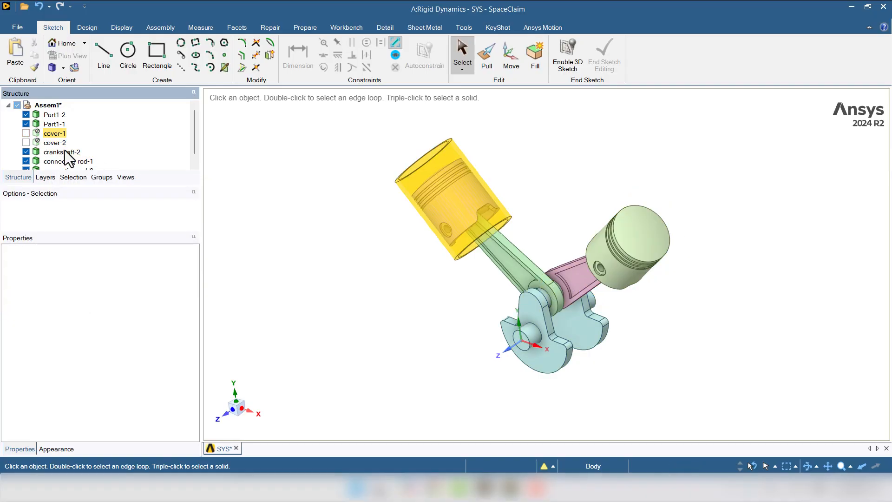
# - Check the remaining engine bodies for interference and for extra edges
pyautogui.moveTo(348, 289); pyautogui.dragTo(365, 289, button='middle')
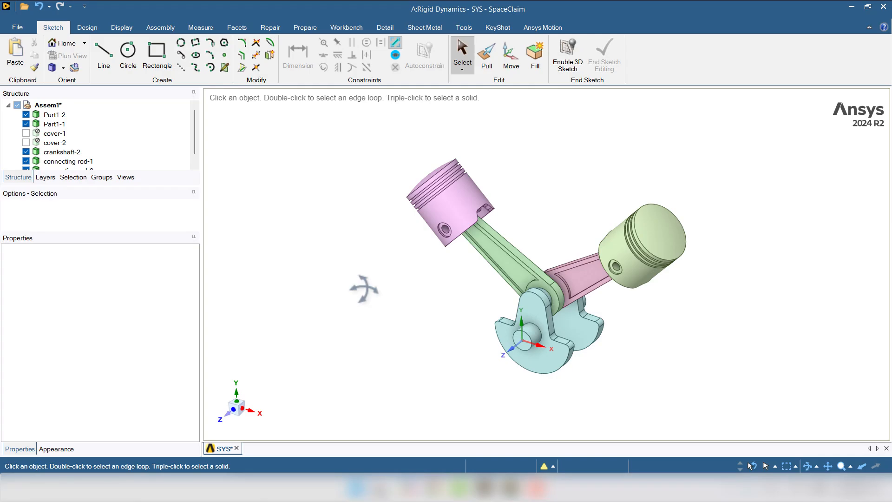
pyautogui.click(297, 29)
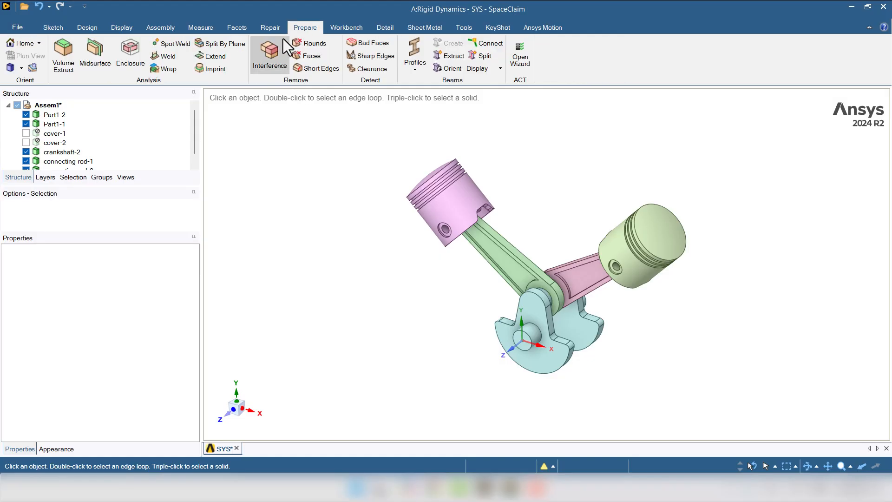
pyautogui.click(279, 41)
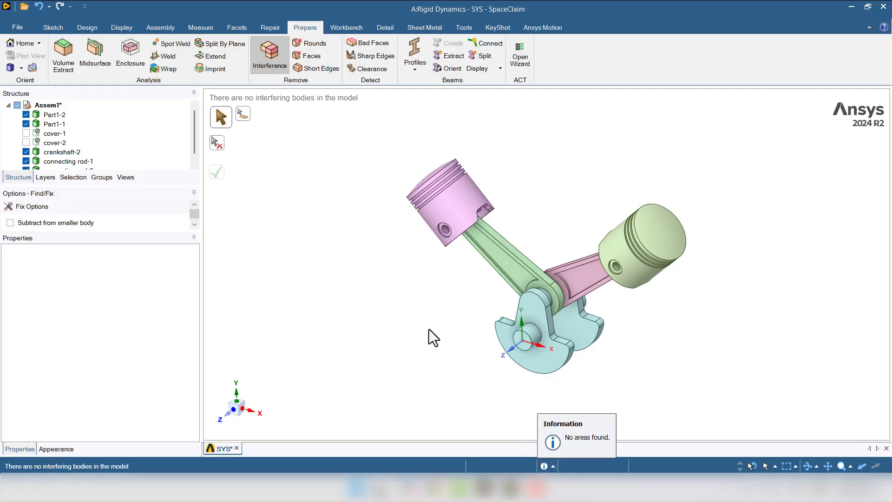
pyautogui.click(266, 26)
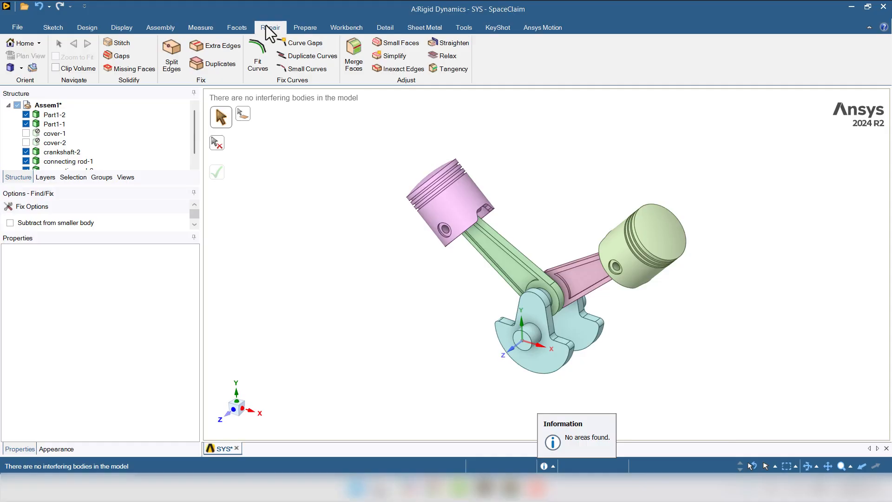
pyautogui.click(200, 42)
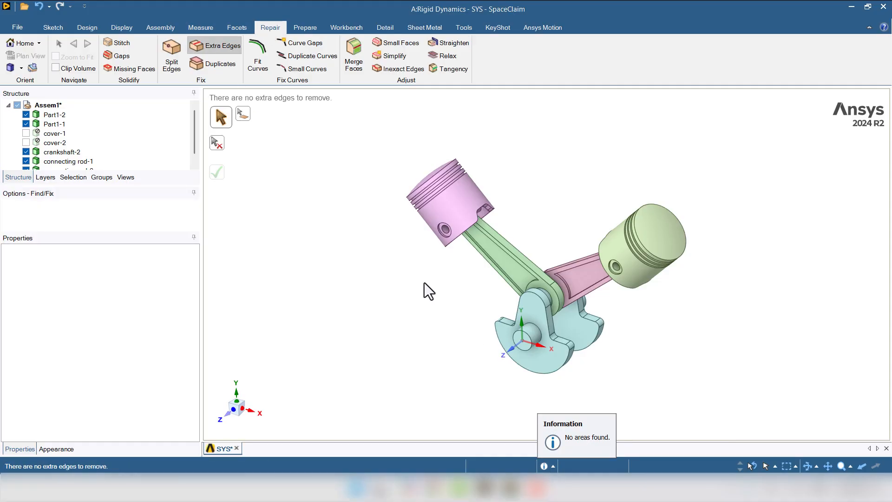
pyautogui.press('Escape')
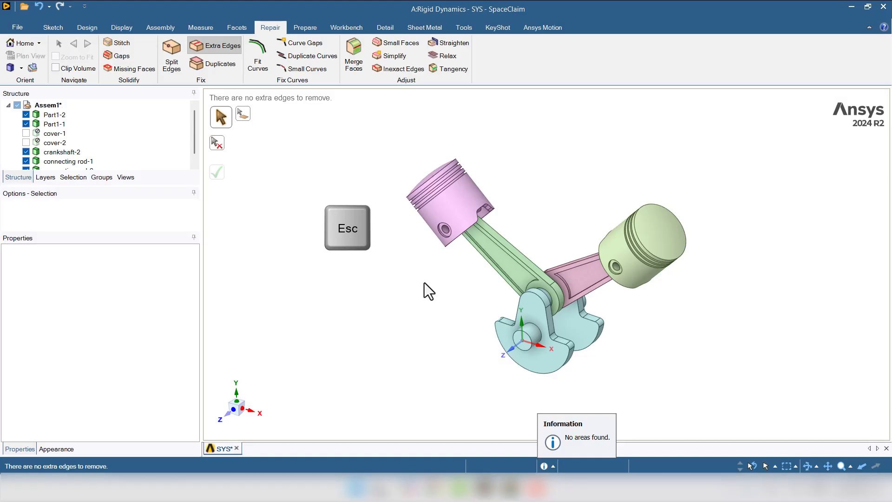
# - Pull the green connecting rod's crankshaft-end bore face up to the crankpin's cylindrical surface to close the clearance
pyautogui.click(535, 299)
pyautogui.scroll(10, 544, 301)
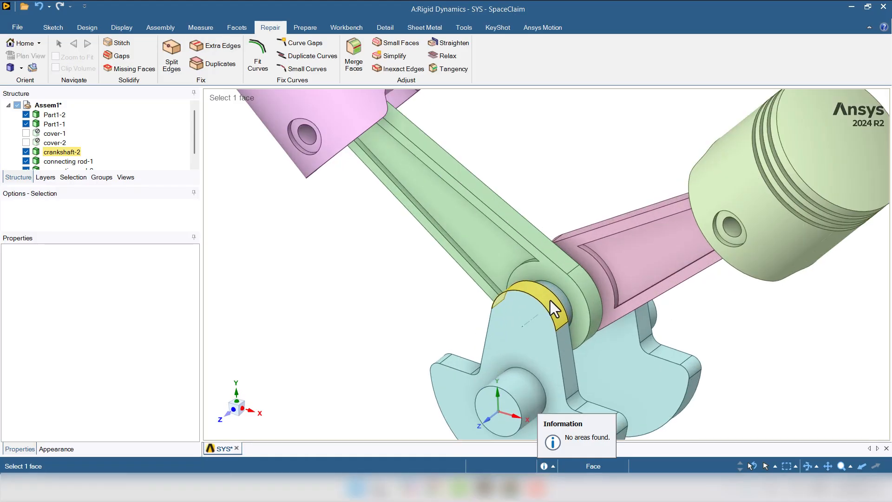
pyautogui.moveTo(548, 260); pyautogui.dragTo(570, 259, button='middle')
pyautogui.scroll(2, 560, 269)
pyautogui.scroll(-4, 562, 269)
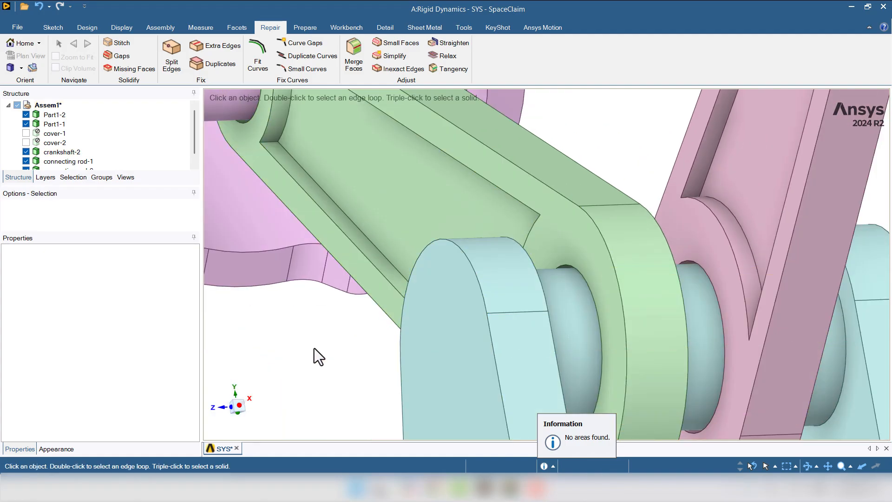
pyautogui.scroll(6, 558, 309)
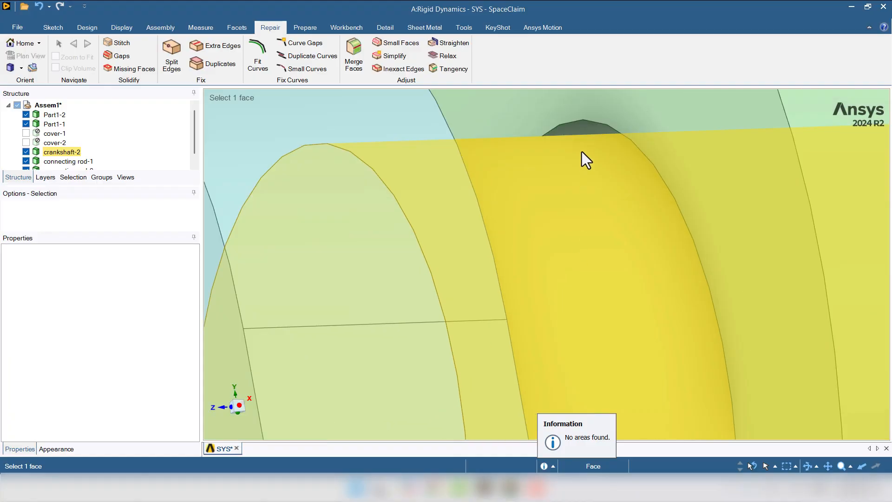
pyautogui.click(581, 130)
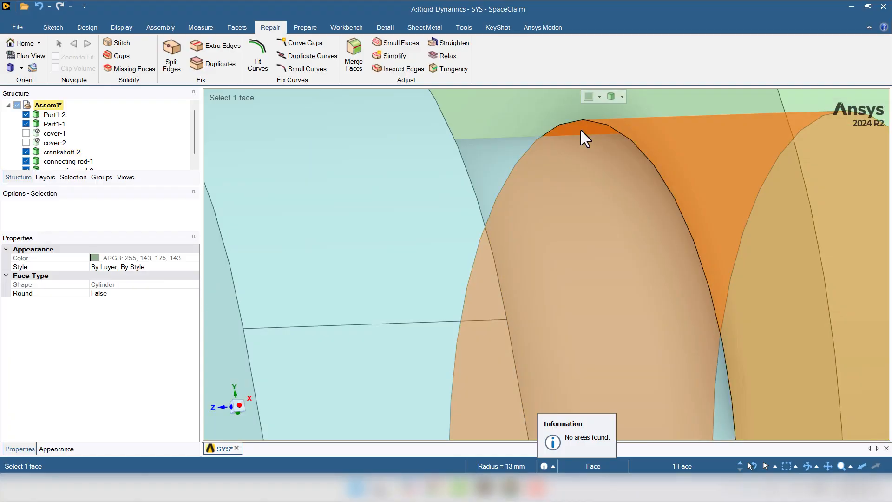
pyautogui.scroll(-3, 581, 130)
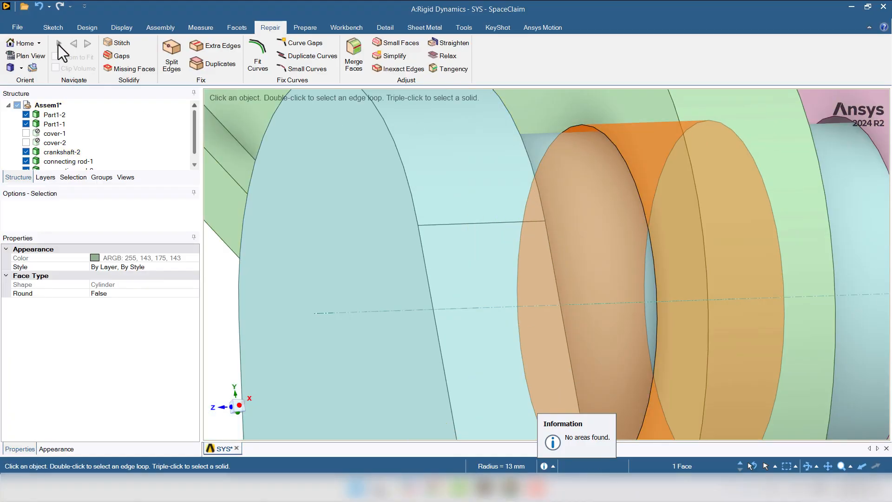
pyautogui.click(73, 22)
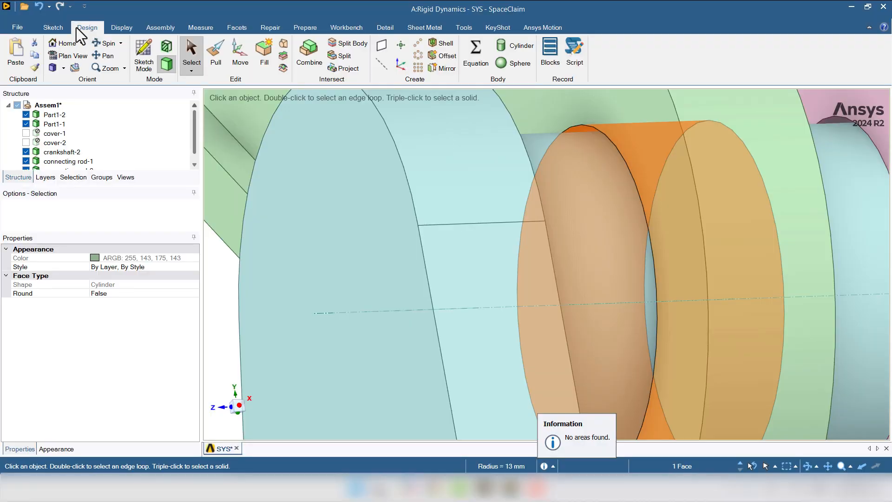
pyautogui.click(216, 63)
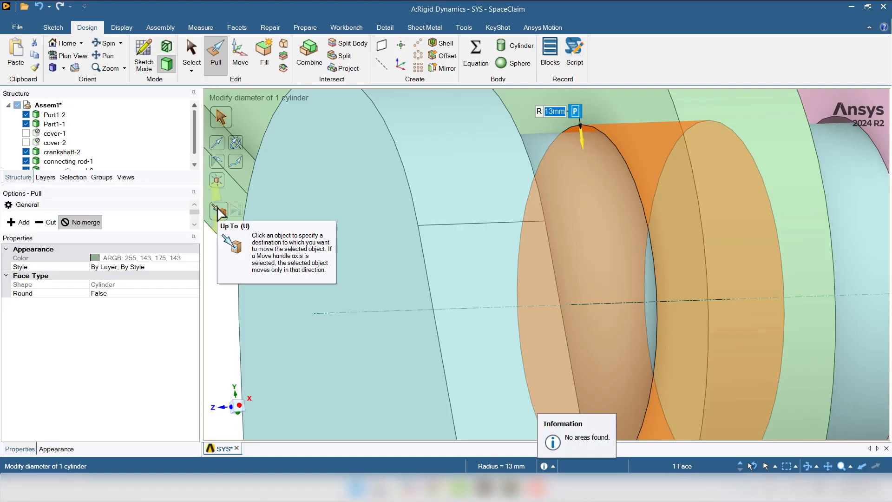
pyautogui.click(220, 212)
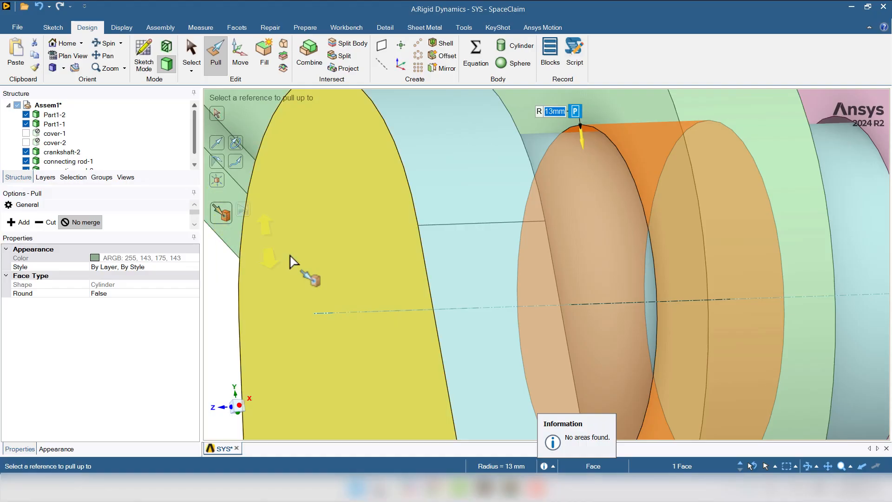
pyautogui.press('Escape')
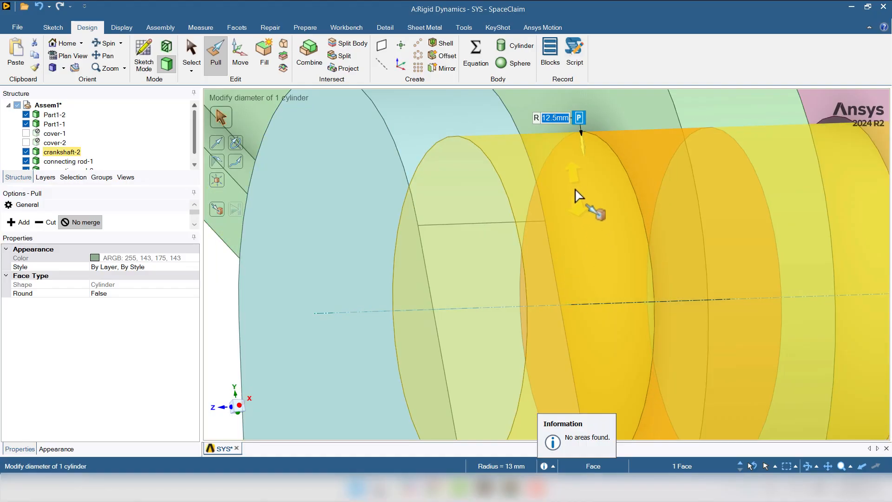
# - Pull the pink connecting rod's crankshaft-end bore face up to the same crankpin surface
pyautogui.scroll(-2, 579, 195)
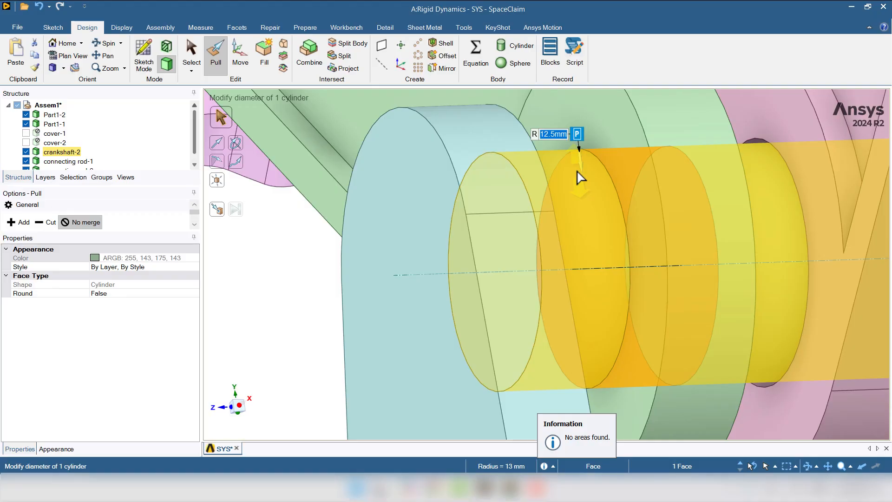
pyautogui.scroll(-2, 581, 178)
pyautogui.scroll(4, 753, 195)
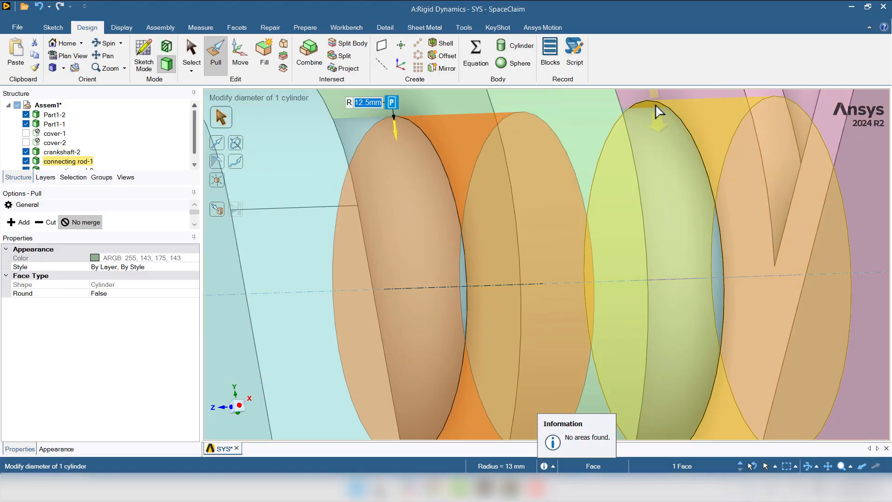
pyautogui.click(659, 112)
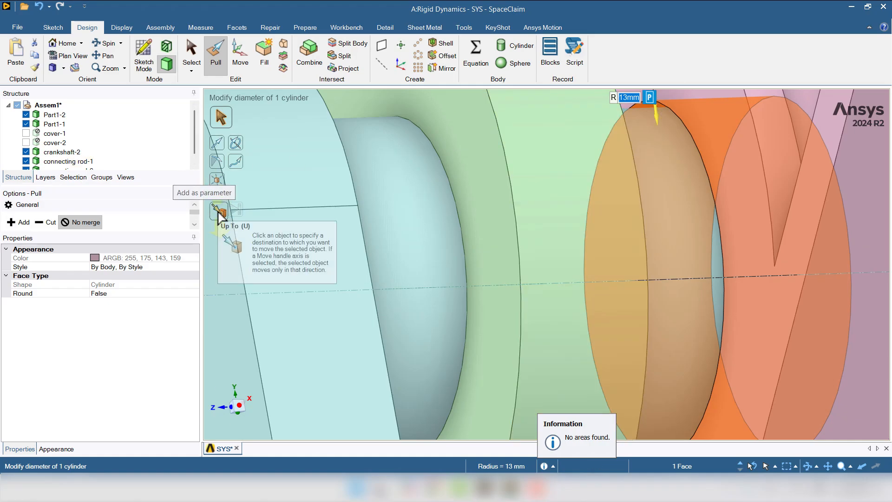
pyautogui.click(220, 213)
pyautogui.click(674, 173)
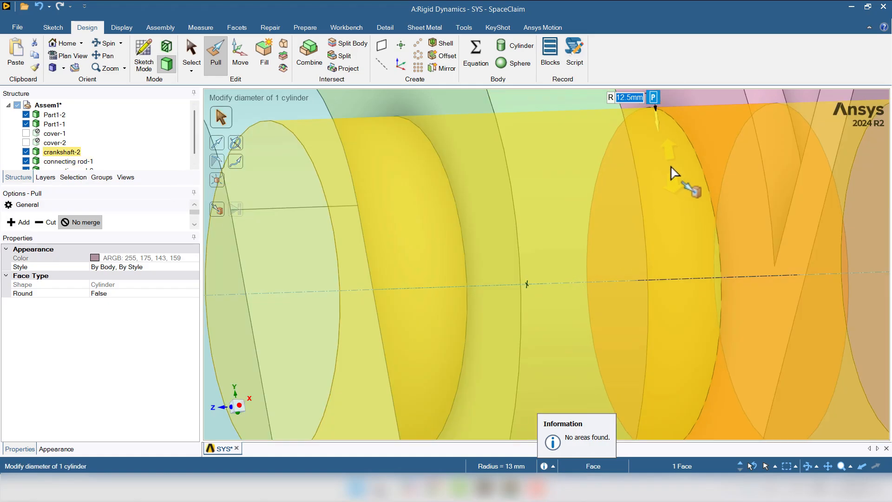
# - Pull the green connecting rod's piston-end bore face up to the pink piston's pin surface to close the clearance
pyautogui.scroll(-5, 674, 173)
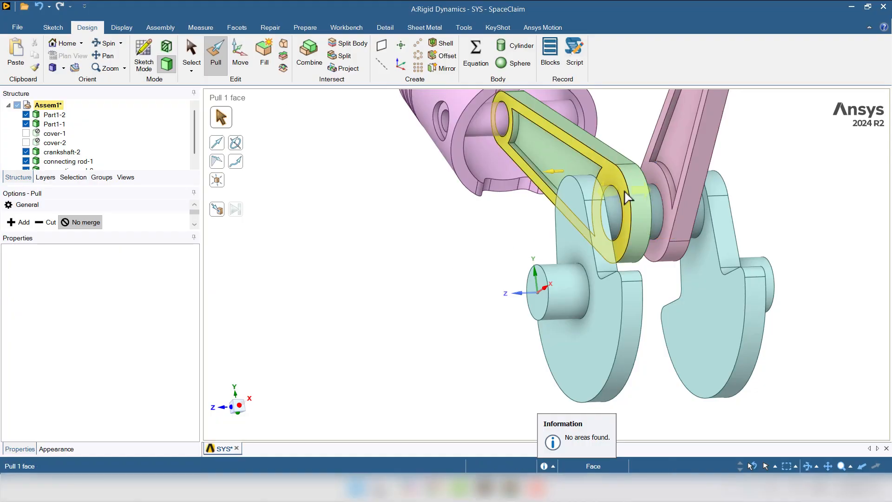
pyautogui.scroll(1, 625, 191)
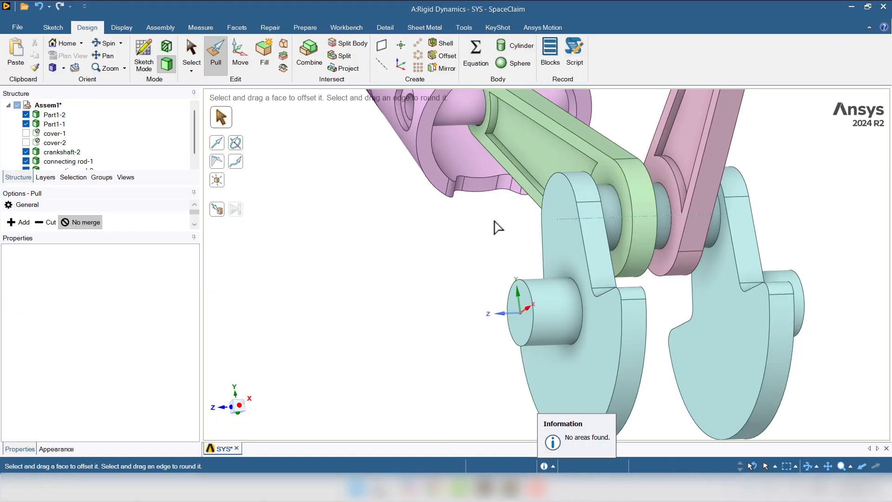
pyautogui.scroll(-2, 498, 228)
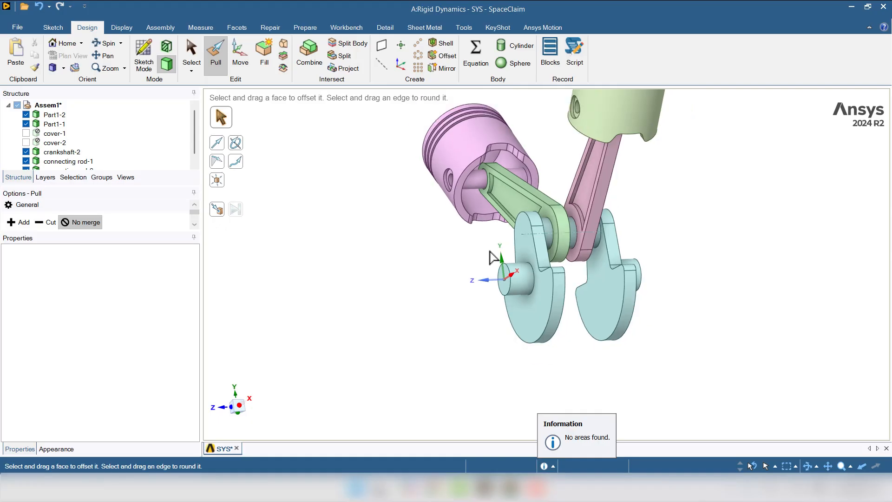
pyautogui.scroll(4, 469, 217)
pyautogui.click(471, 216)
pyautogui.scroll(5, 474, 193)
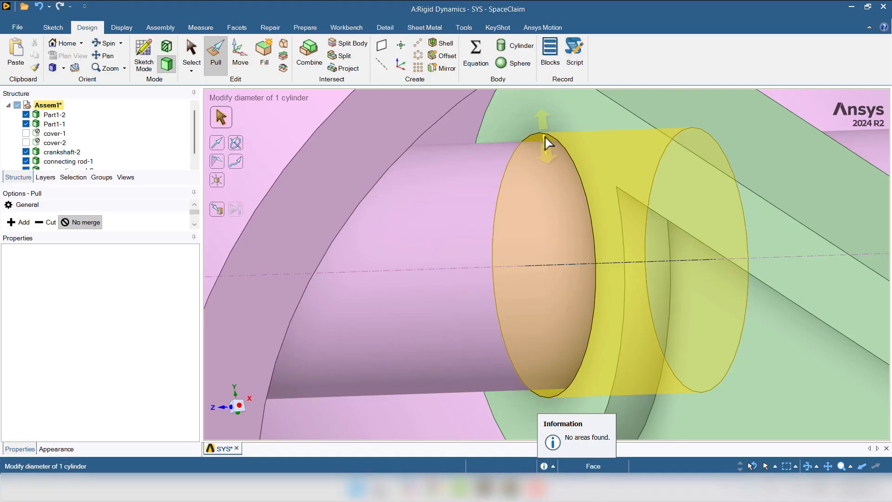
pyautogui.click(547, 142)
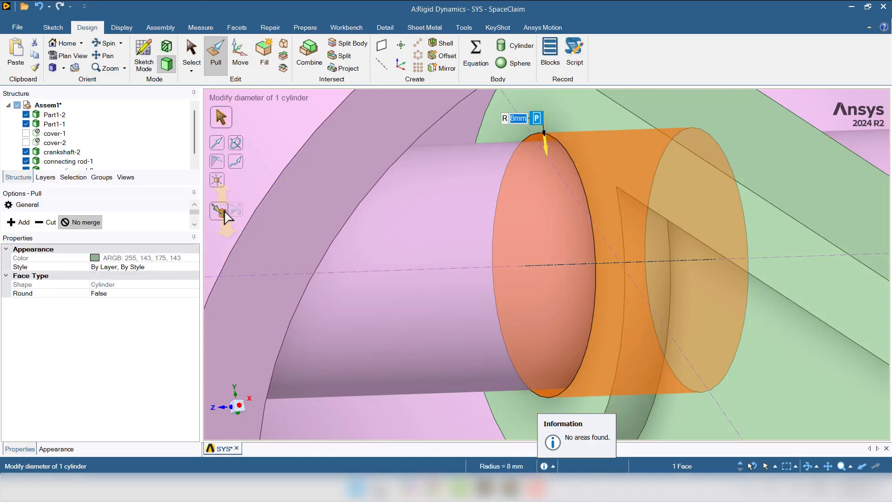
pyautogui.click(220, 211)
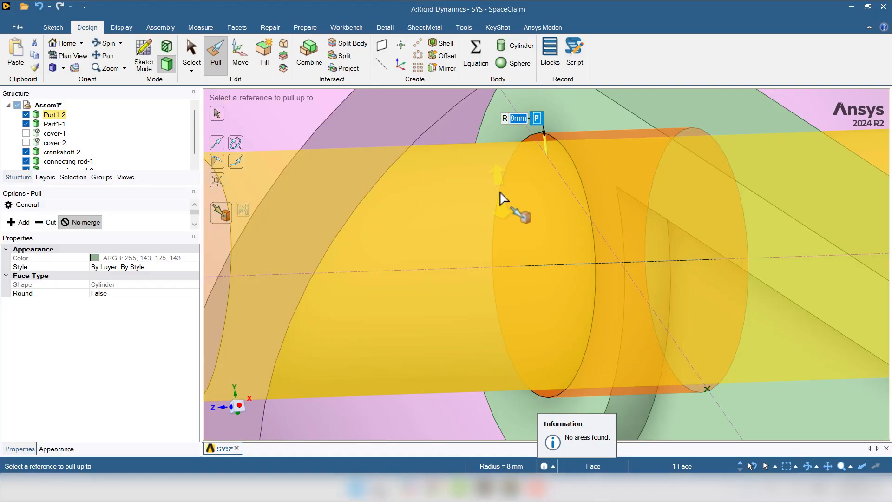
pyautogui.click(504, 199)
# - Pull the pink connecting rod's piston-end bore face up to the yellow-green piston's pin surface, exit Pull and restore the home view
pyautogui.scroll(-8, 504, 199)
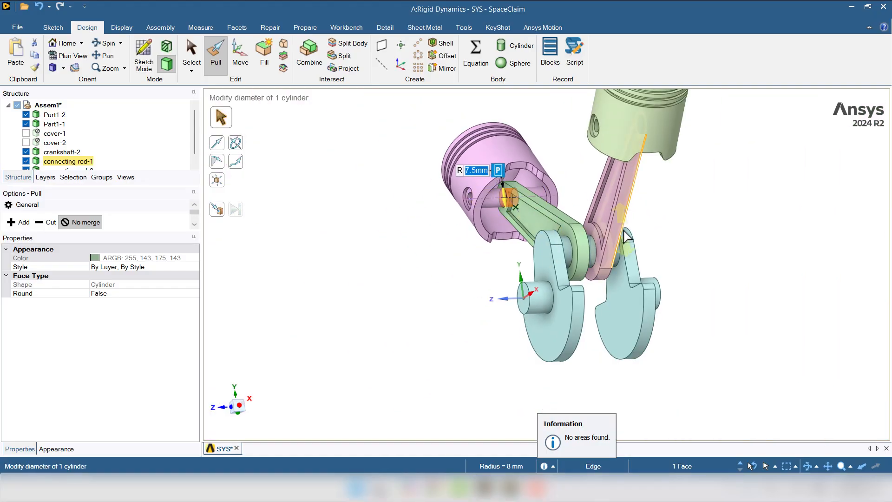
pyautogui.moveTo(627, 237); pyautogui.dragTo(678, 123, button='middle')
pyautogui.scroll(5, 633, 127)
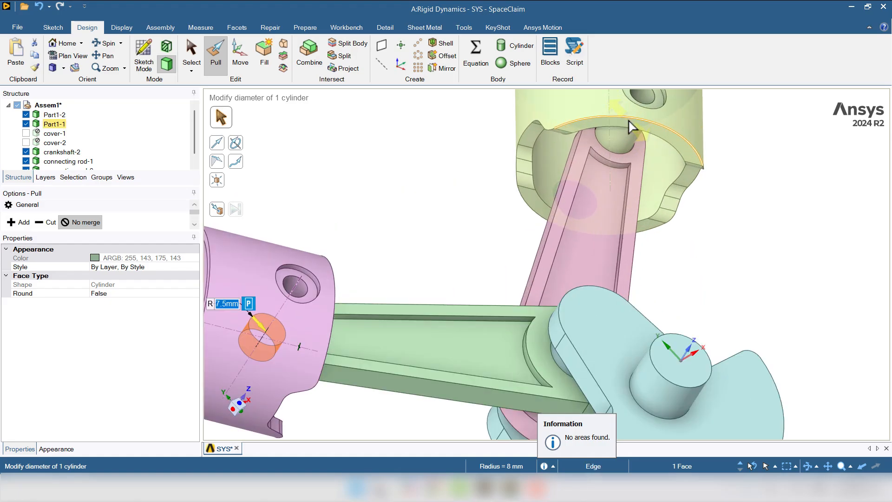
pyautogui.scroll(8, 632, 126)
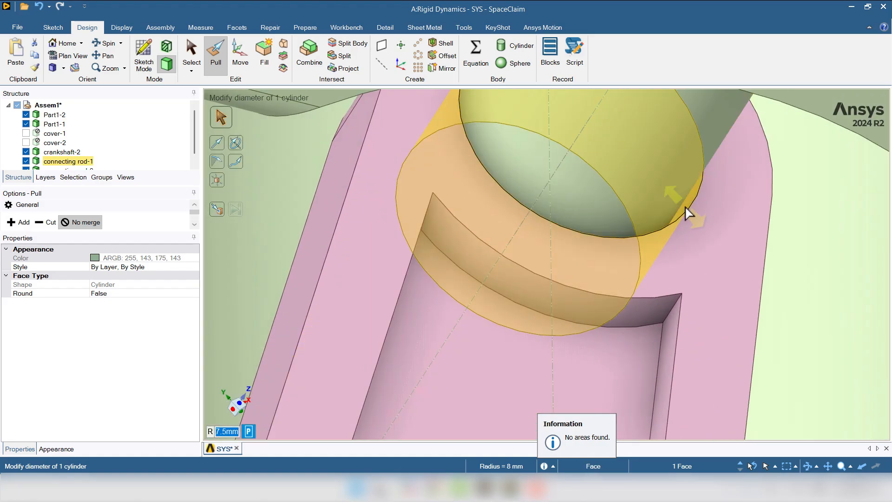
pyautogui.click(687, 213)
pyautogui.click(221, 213)
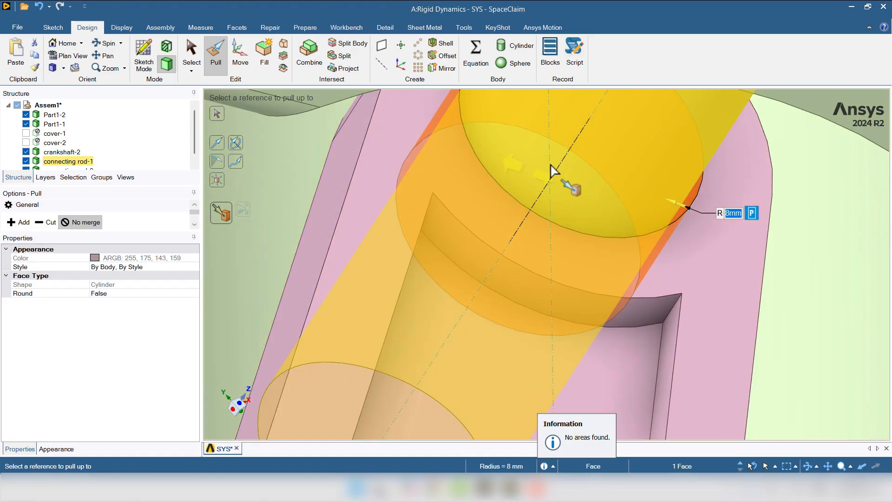
pyautogui.click(555, 170)
pyautogui.scroll(-8, 548, 195)
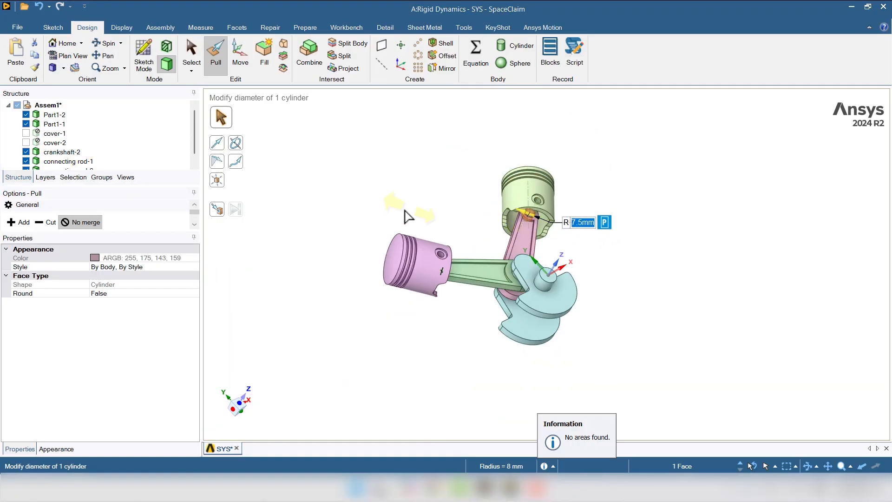
pyautogui.moveTo(404, 210); pyautogui.dragTo(389, 188, button='middle')
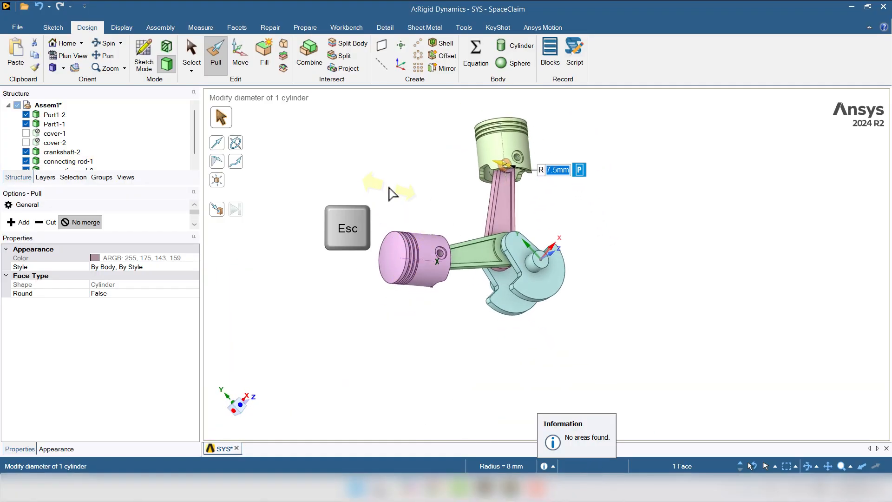
pyautogui.press('Escape')
pyautogui.press('Escape')
pyautogui.press('h')
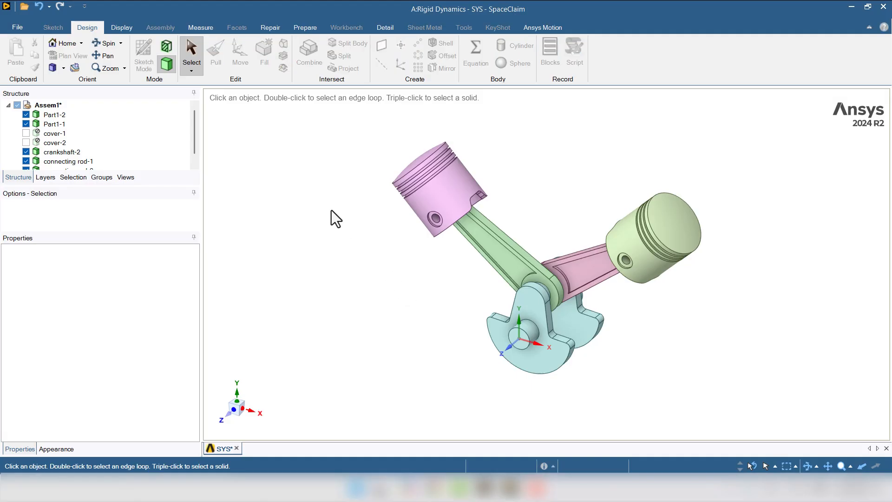
# - Imprint all detected contact curves where the connecting rods meet the crankpin and the piston pins
pyautogui.moveTo(420, 316); pyautogui.dragTo(399, 317, button='middle')
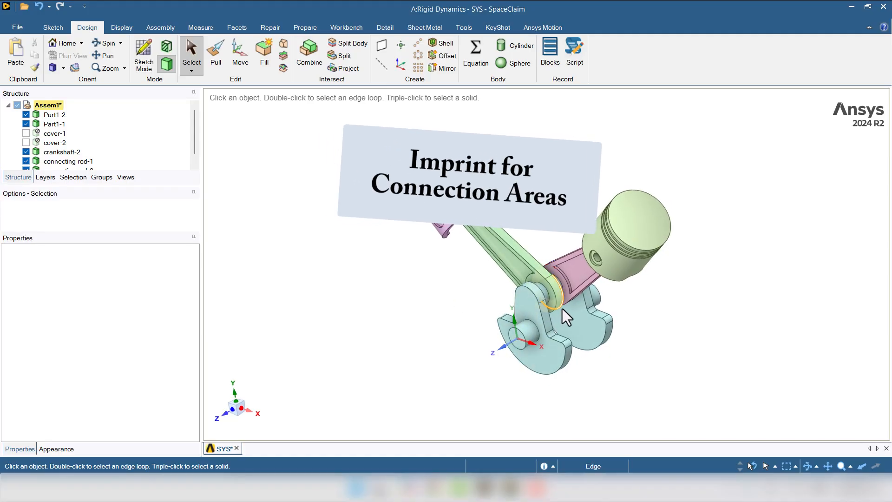
pyautogui.scroll(5, 562, 309)
pyautogui.click(518, 264)
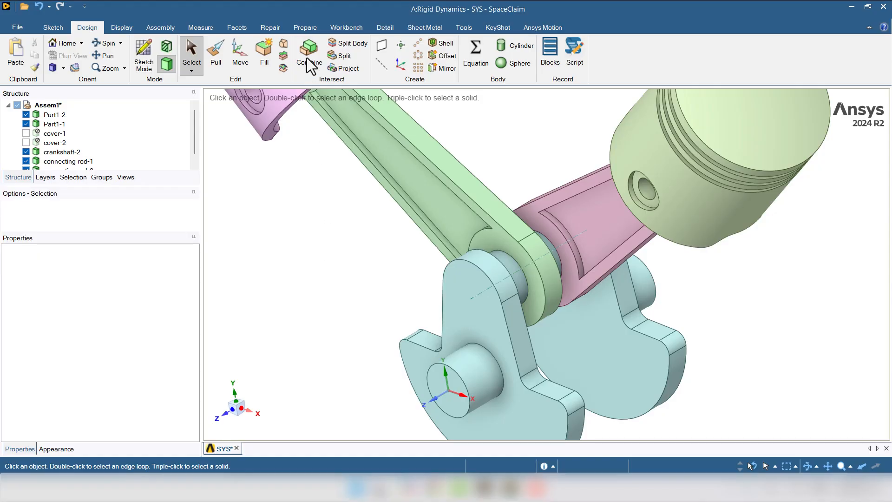
pyautogui.click(307, 30)
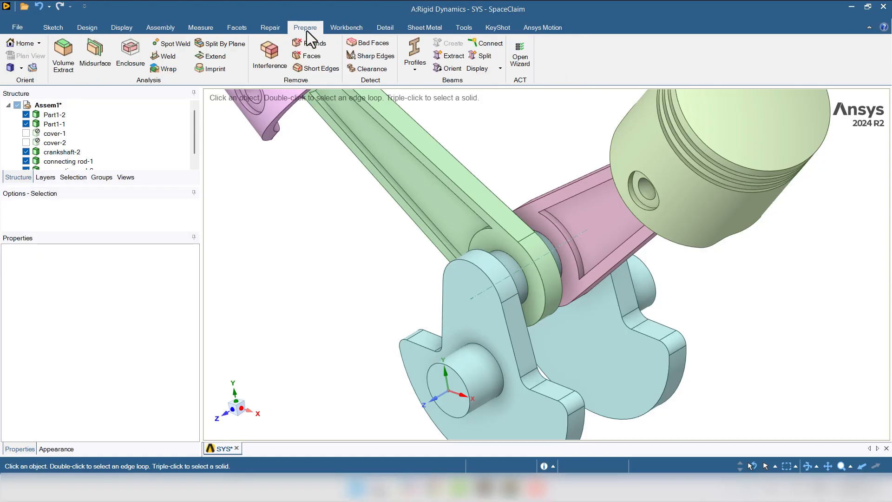
pyautogui.click(208, 73)
pyautogui.moveTo(300, 252); pyautogui.dragTo(312, 276, button='middle')
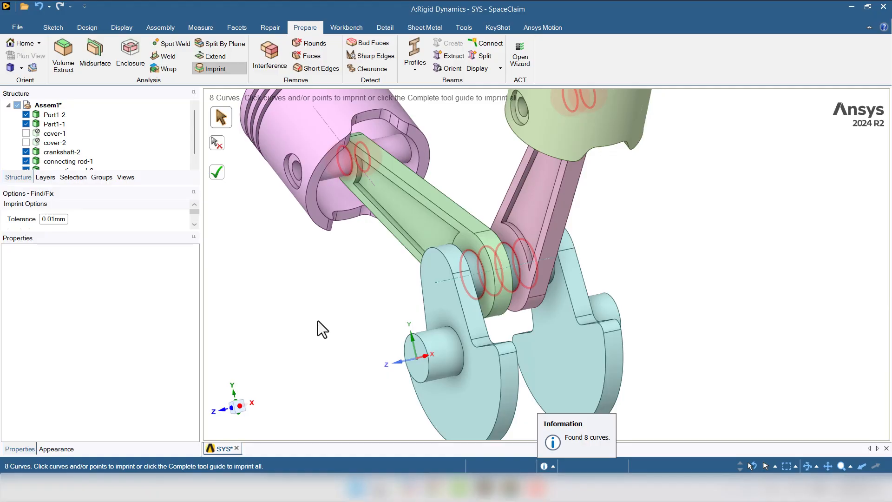
pyautogui.scroll(-1, 318, 321)
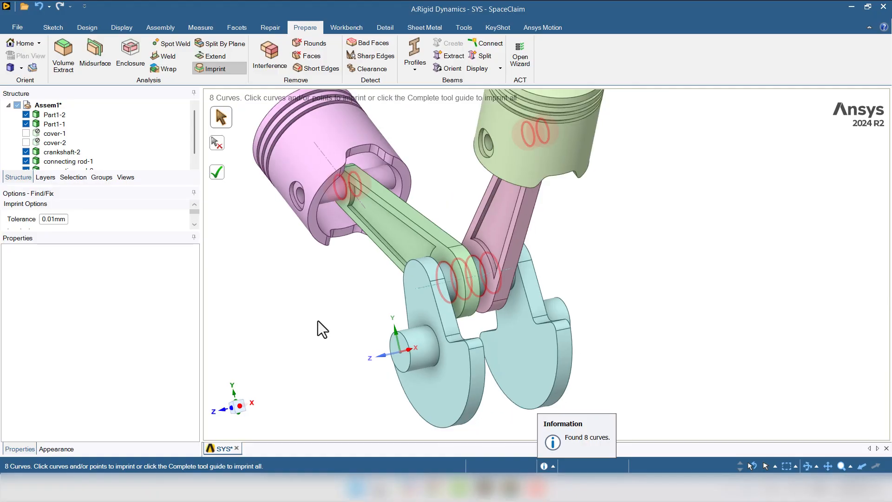
pyautogui.click(217, 170)
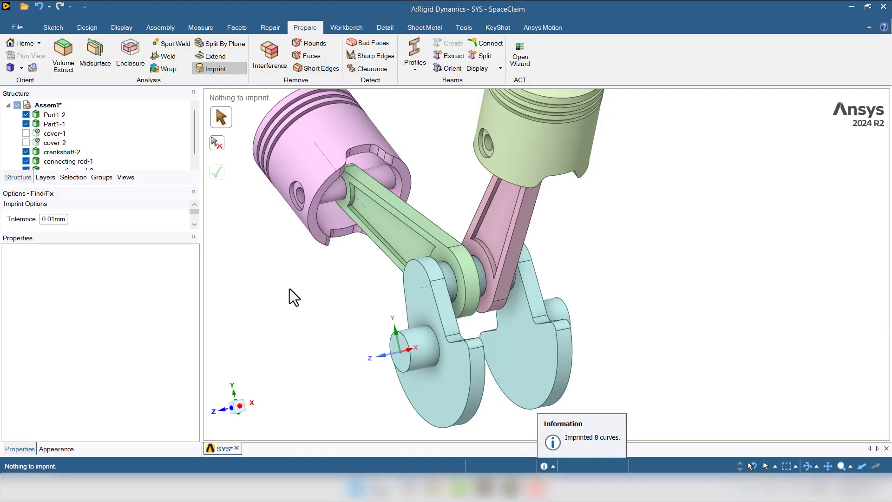
pyautogui.press('Escape')
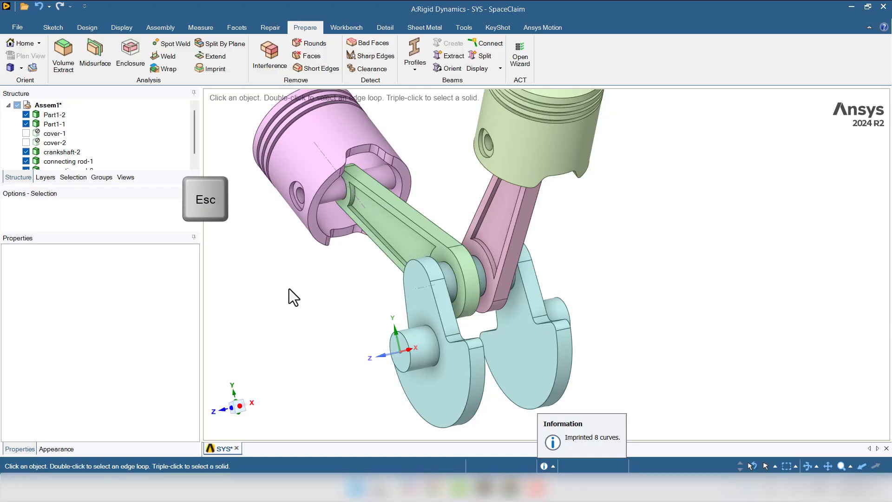
# - Hide connecting rod-1 and connecting rod-2 and inspect the imprinted faces on the piston pin and the crankpin
pyautogui.click(27, 145)
pyautogui.scroll(-1, 26, 148)
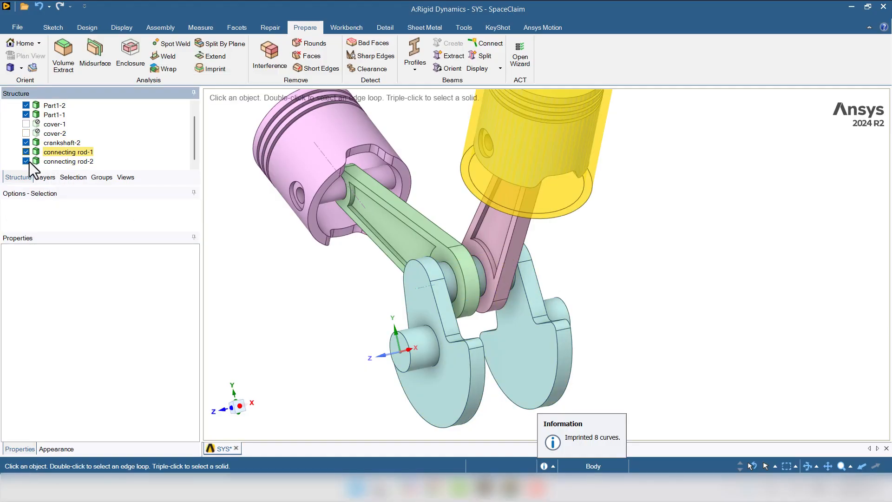
pyautogui.click(26, 154)
pyautogui.click(27, 165)
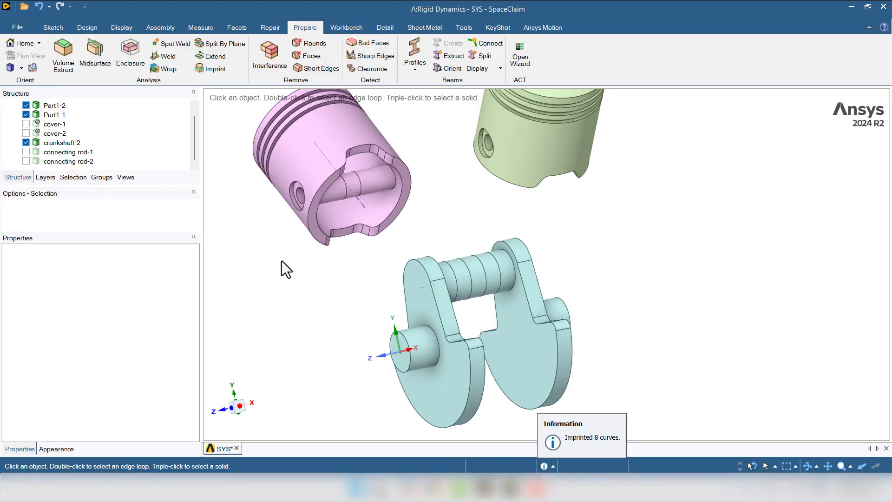
pyautogui.click(360, 181)
pyautogui.scroll(5, 363, 179)
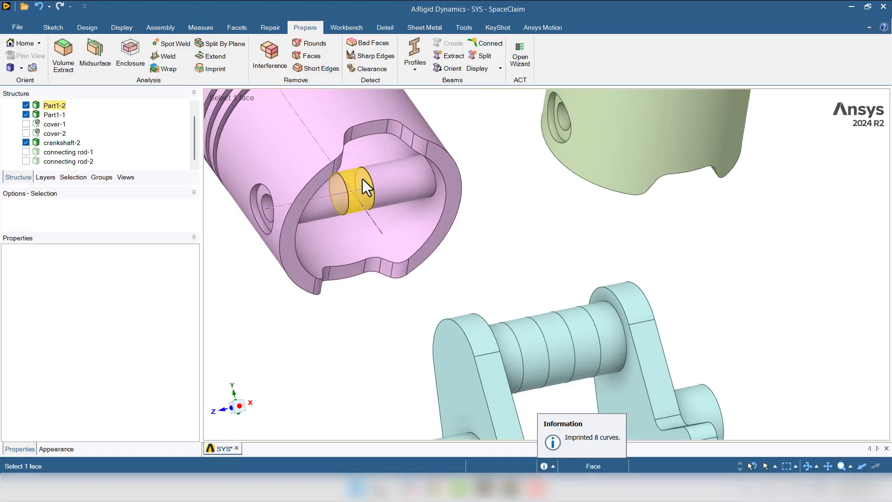
pyautogui.click(540, 335)
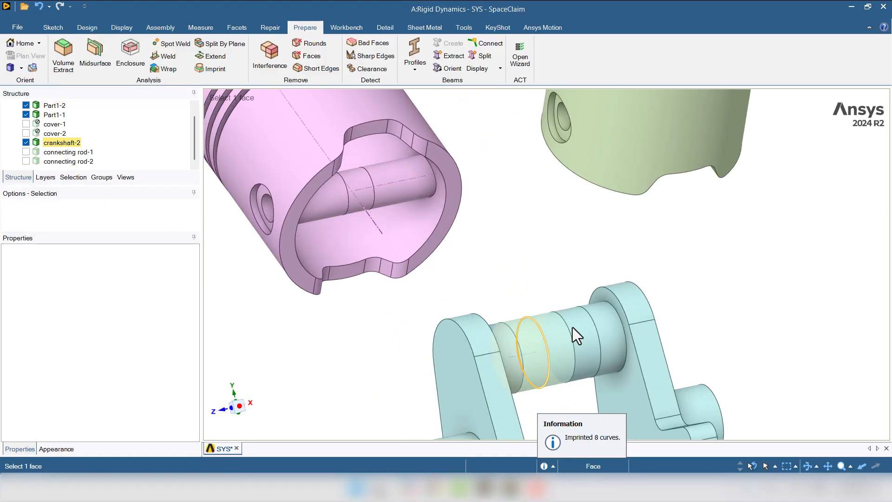
pyautogui.click(373, 332)
pyautogui.scroll(-5, 365, 331)
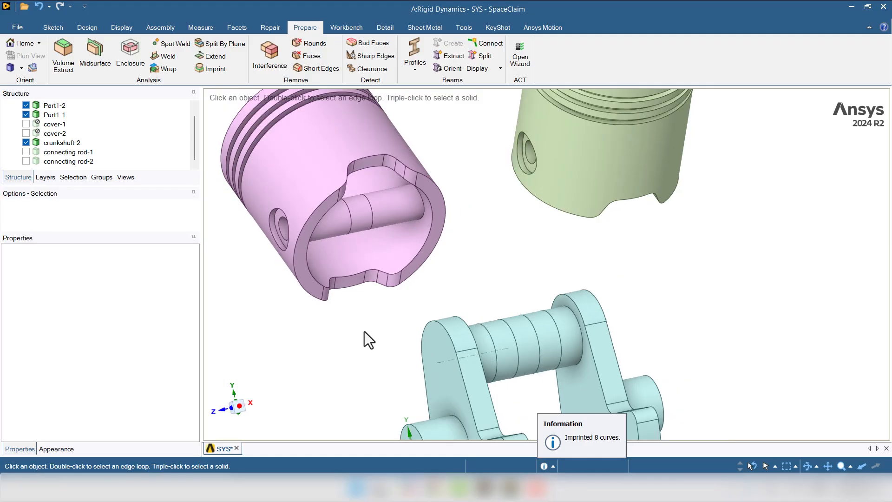
# - Show connecting rod-1 and connecting rod-2 again
pyautogui.click(26, 151)
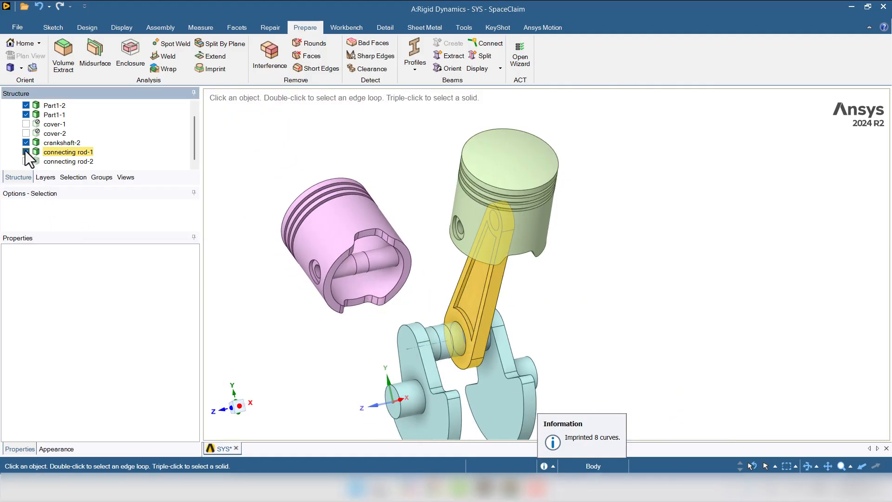
pyautogui.click(26, 160)
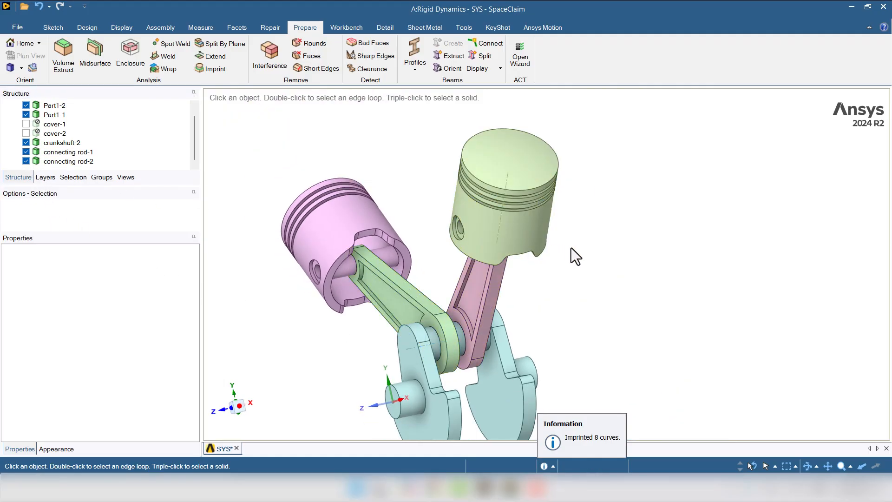
pyautogui.moveTo(572, 248); pyautogui.dragTo(660, 265, button='middle')
pyautogui.scroll(-2, 660, 265)
# - Close SpaceClaim and open the Rigid Dynamics system's Model in Mechanical from Workbench
pyautogui.click(884, 6)
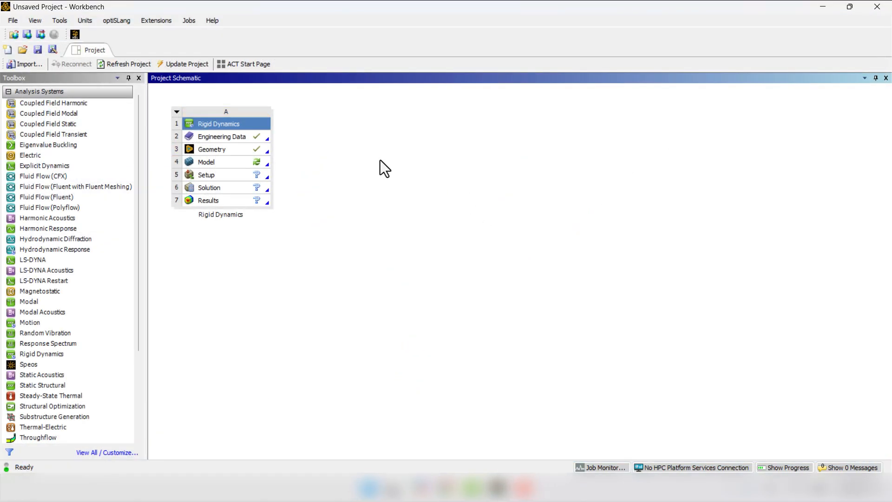
pyautogui.doubleClick(224, 162)
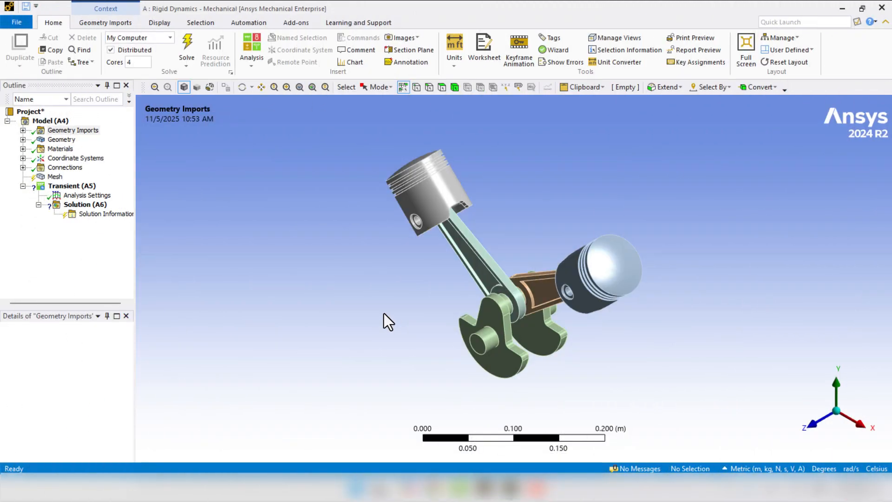
# - Review the details of the piston and crankshaft bodies under Geometry, including their stiffness behavior and material assignment
pyautogui.click(22, 140)
pyautogui.click(66, 148)
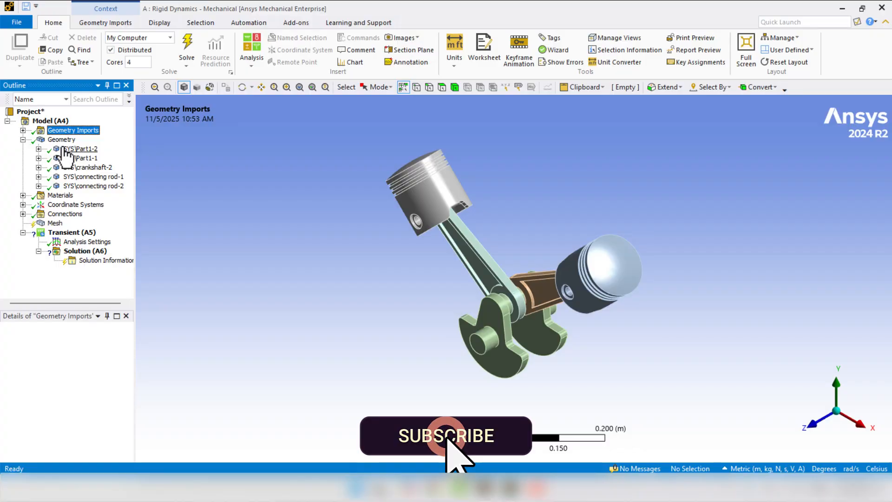
pyautogui.click(76, 159)
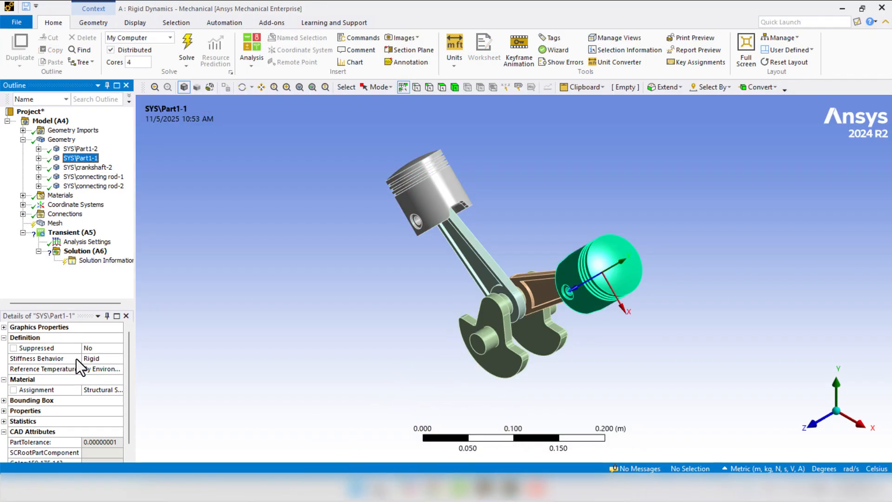
pyautogui.click(81, 168)
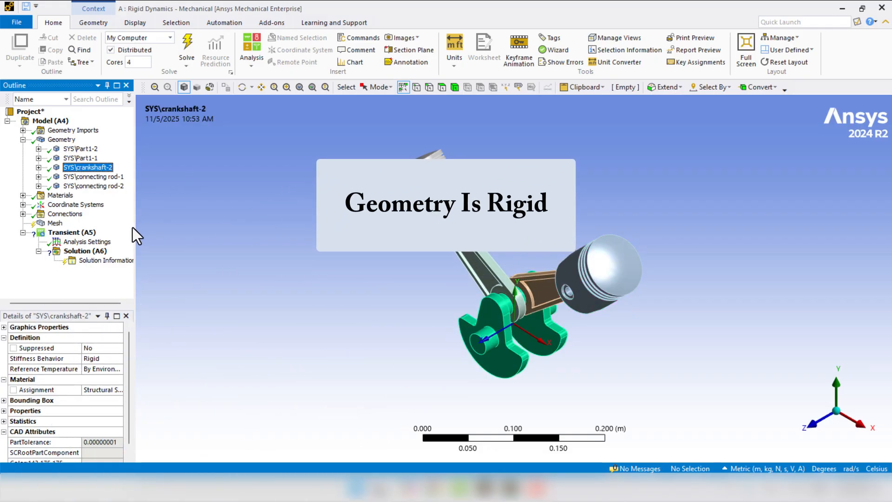
pyautogui.moveTo(135, 229); pyautogui.dragTo(175, 224)
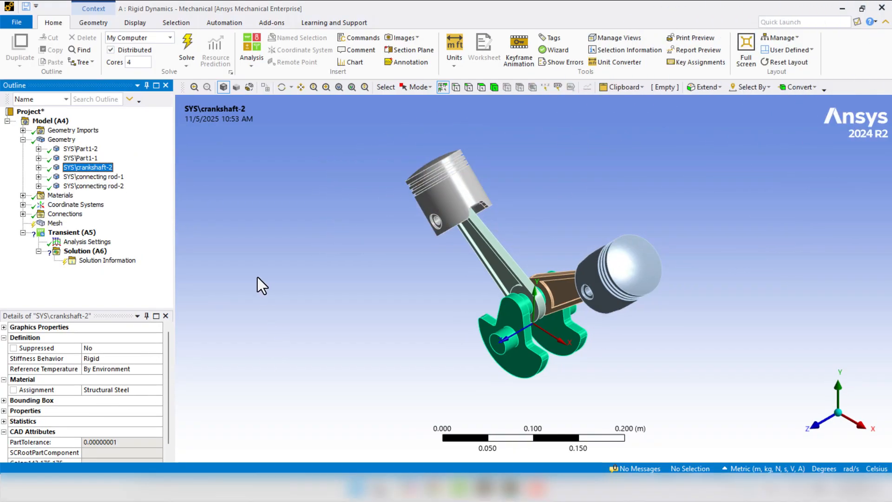
# - Delete all four automatically generated contact regions from the Contacts group under Connections
pyautogui.click(23, 139)
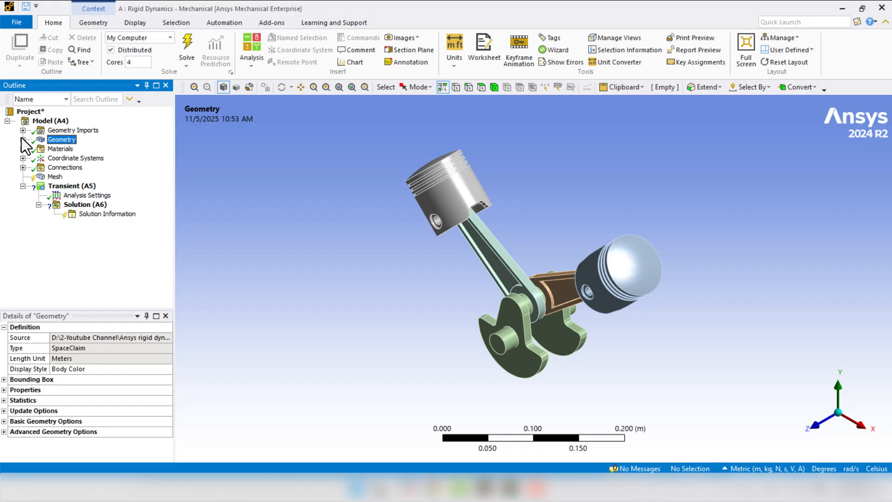
pyautogui.click(23, 167)
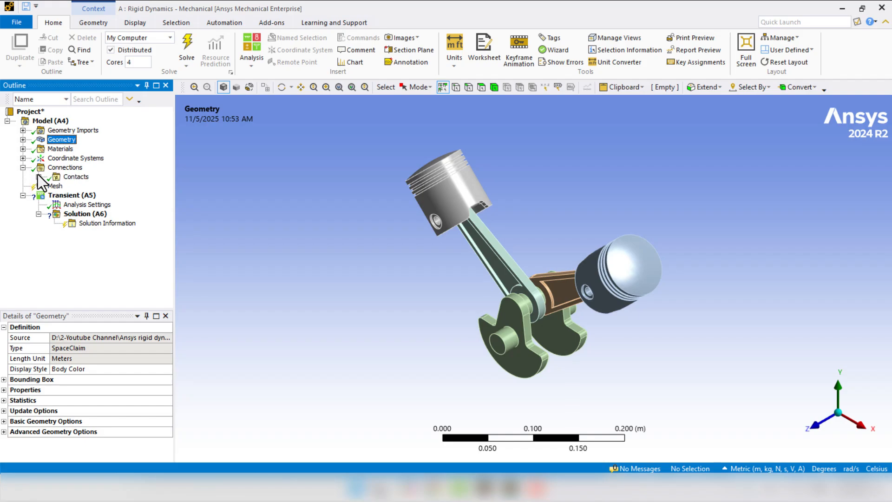
pyautogui.click(39, 176)
pyautogui.click(114, 195)
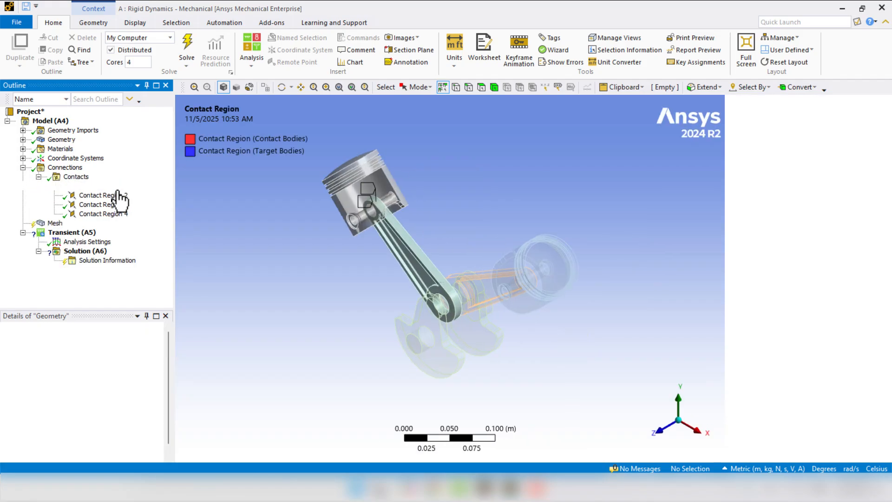
pyautogui.click(117, 214)
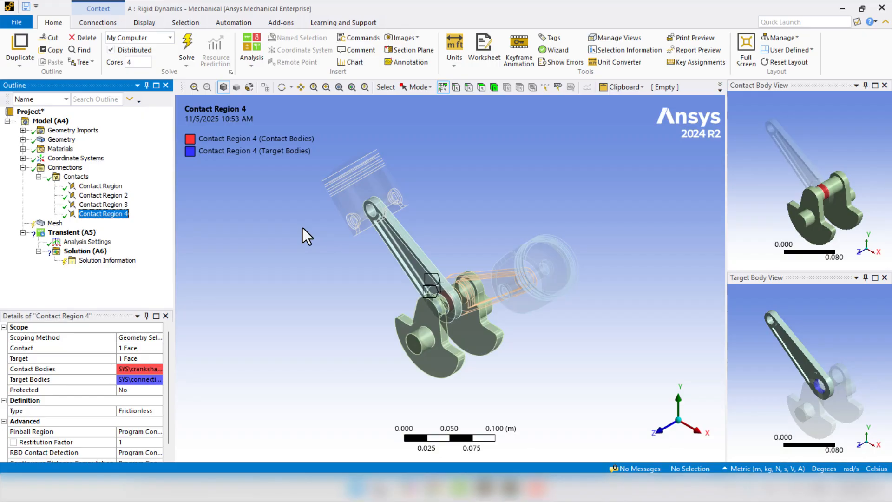
pyautogui.keyDown('shift'); pyautogui.click(100, 187); pyautogui.keyUp('shift')
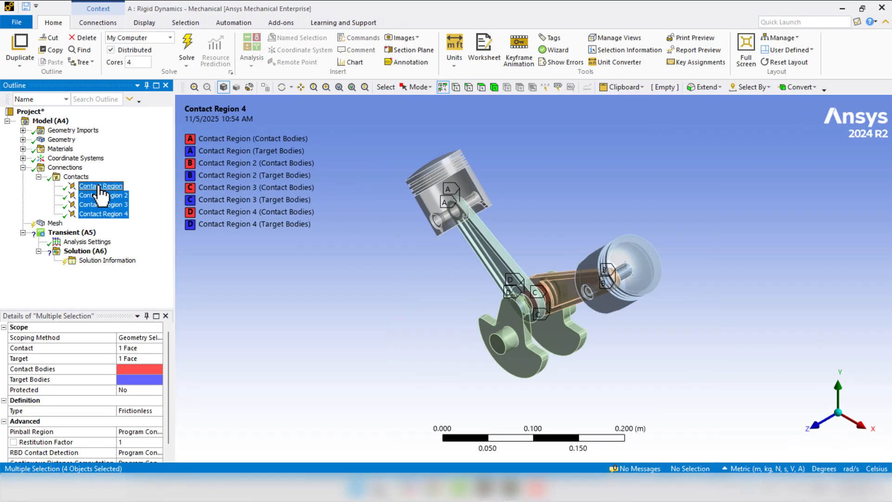
pyautogui.rightClick(101, 188)
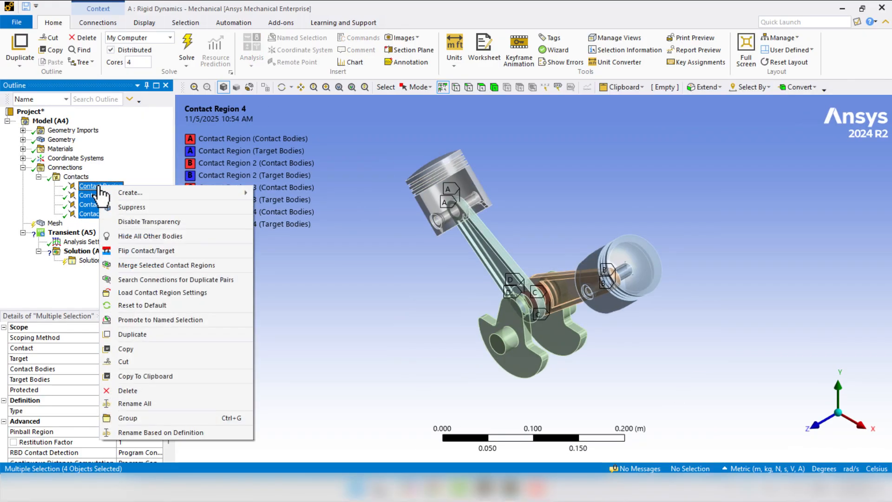
pyautogui.click(149, 391)
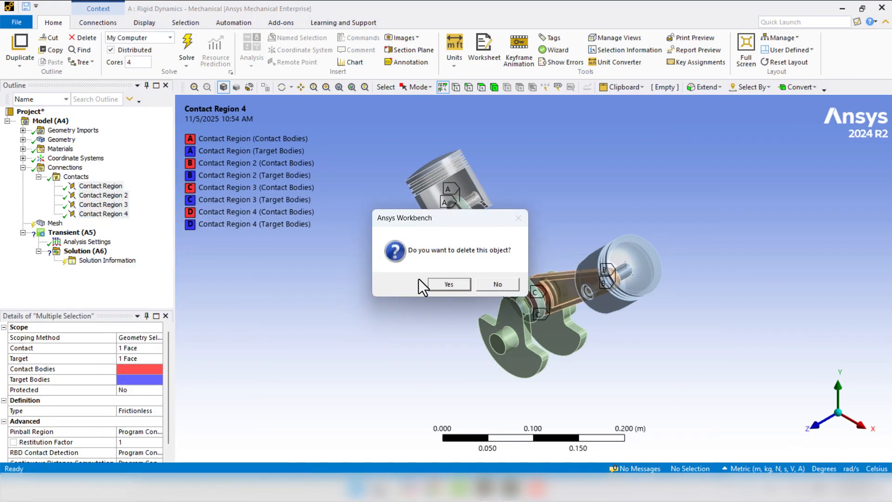
pyautogui.click(449, 284)
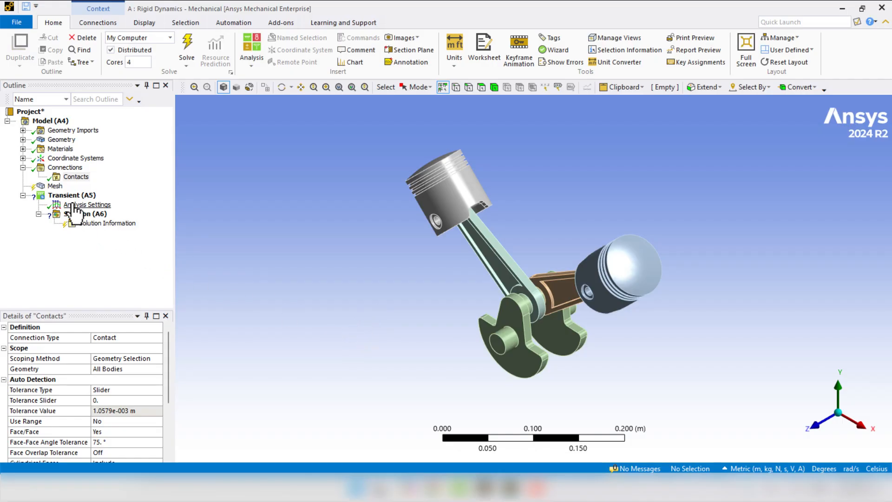
# - Insert a joint in the Contacts group and spread the assembly apart with an exploded view
pyautogui.rightClick(75, 174)
pyautogui.moveTo(79, 178)
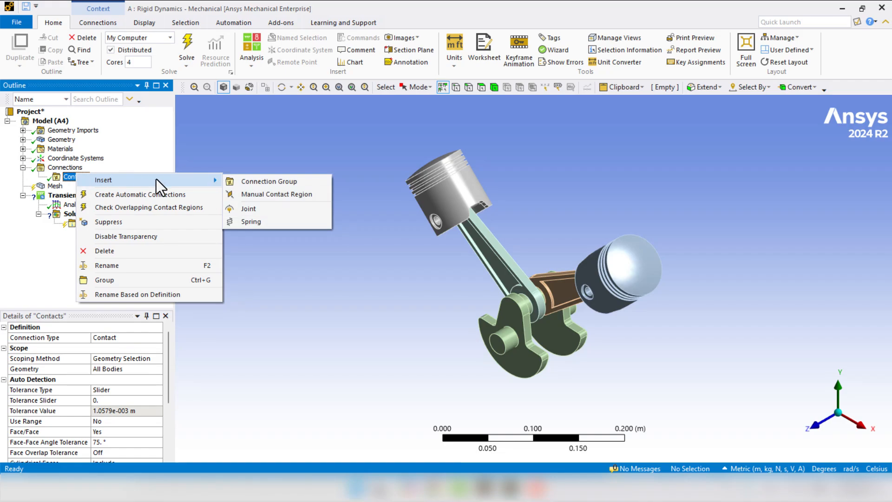
pyautogui.click(290, 210)
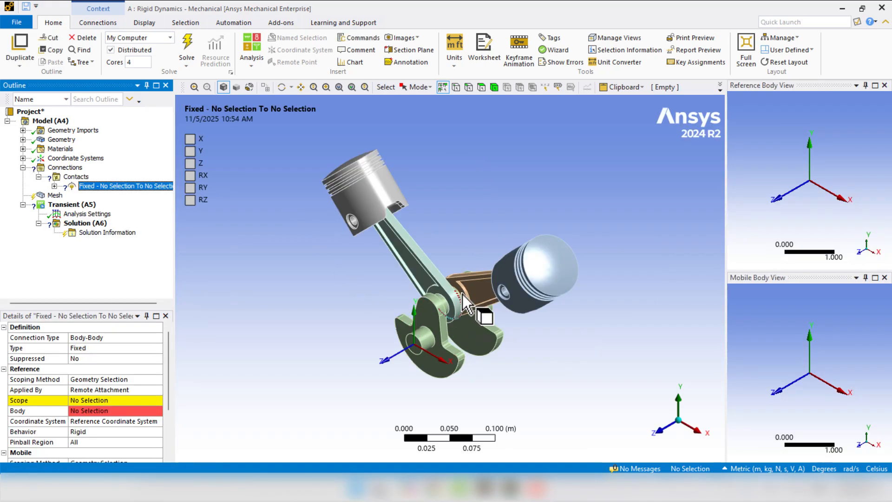
pyautogui.moveTo(375, 224); pyautogui.dragTo(358, 183, button='middle')
pyautogui.scroll(5, 372, 250)
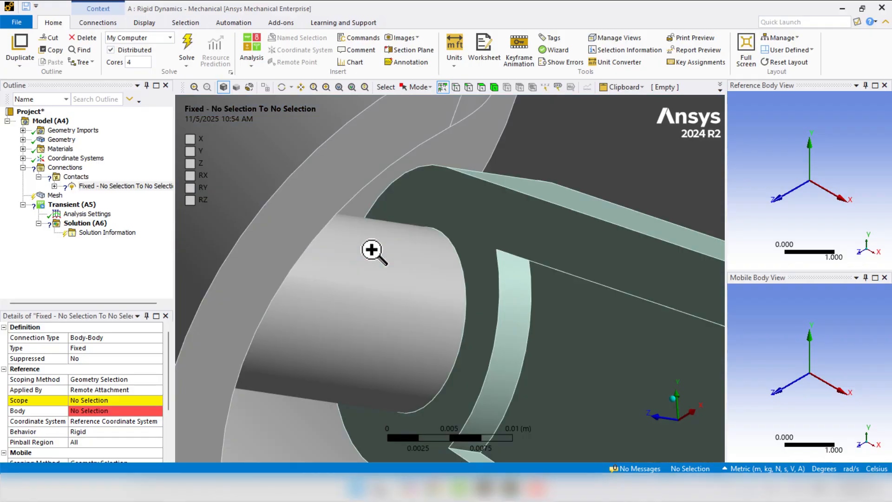
pyautogui.scroll(-4, 372, 250)
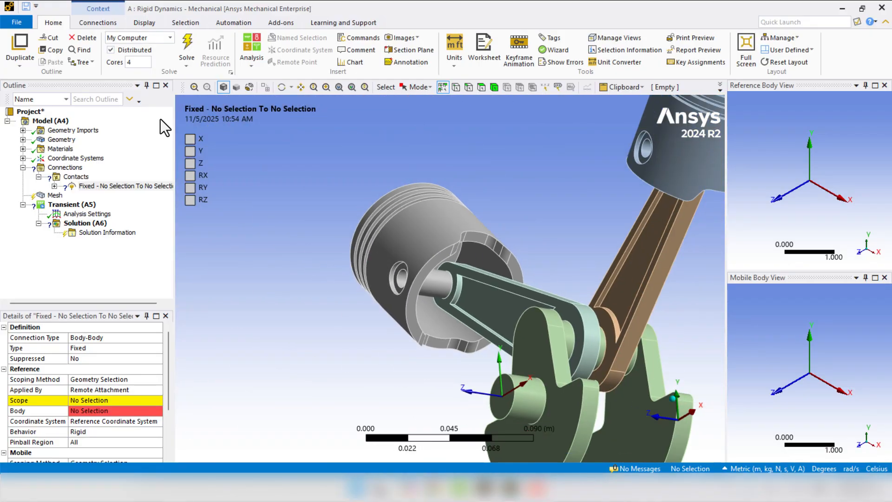
pyautogui.click(143, 23)
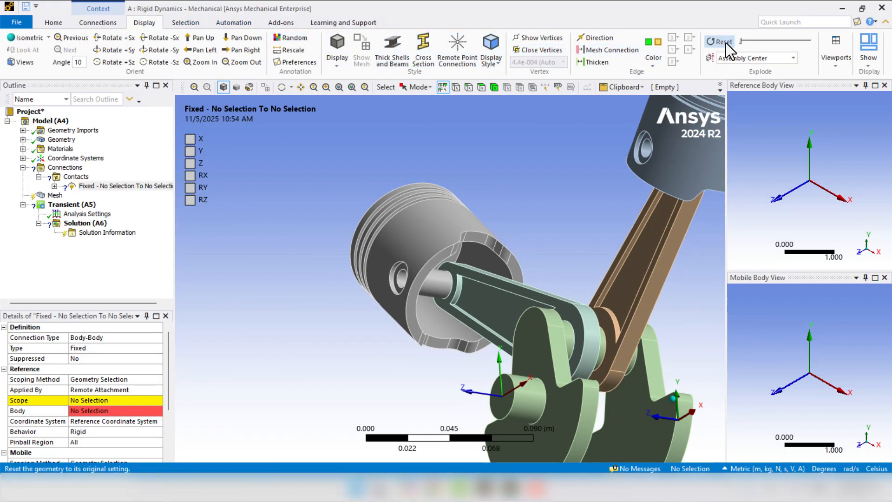
pyautogui.moveTo(741, 41); pyautogui.dragTo(767, 46)
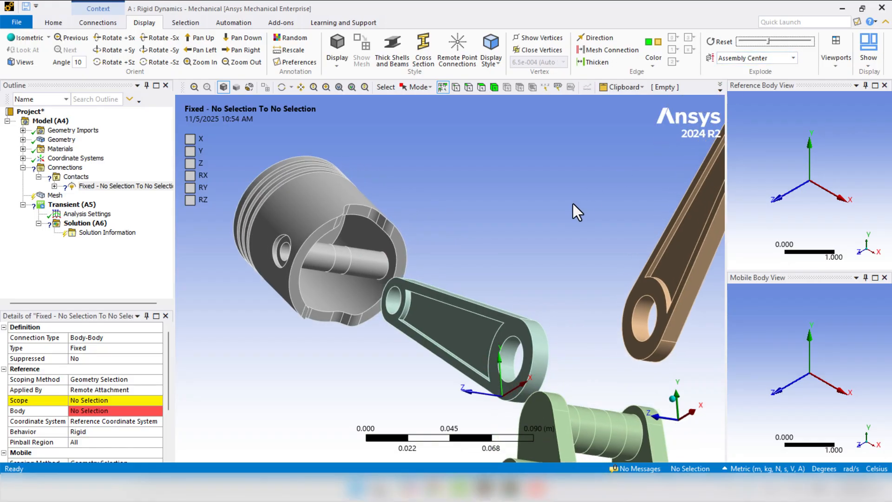
# - Scope the joint's reference to the imprinted piston pin face of Part1-2 and its mobile side to connecting rod-2's small-end bore
pyautogui.click(339, 264)
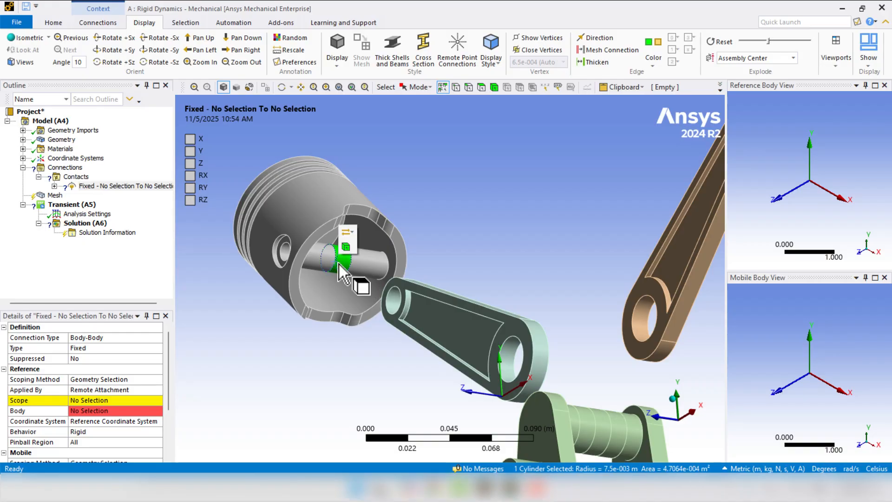
pyautogui.click(85, 400)
pyautogui.click(85, 403)
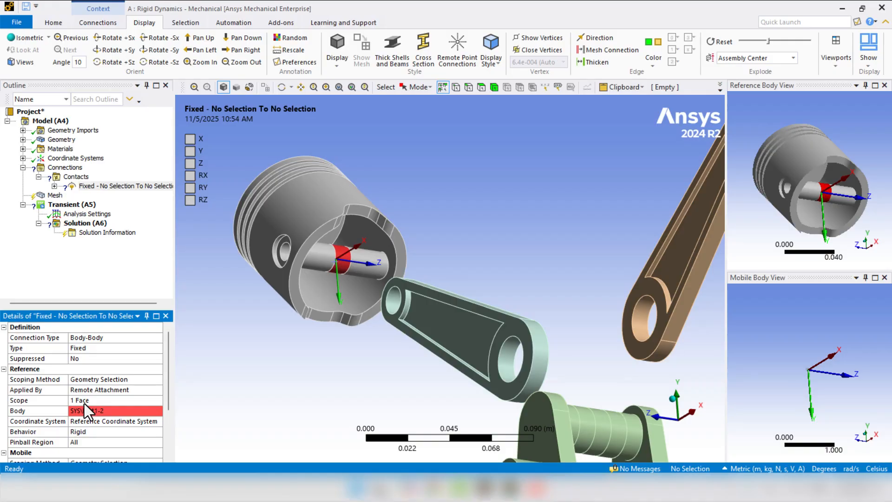
pyautogui.click(394, 305)
pyautogui.scroll(-3, 128, 403)
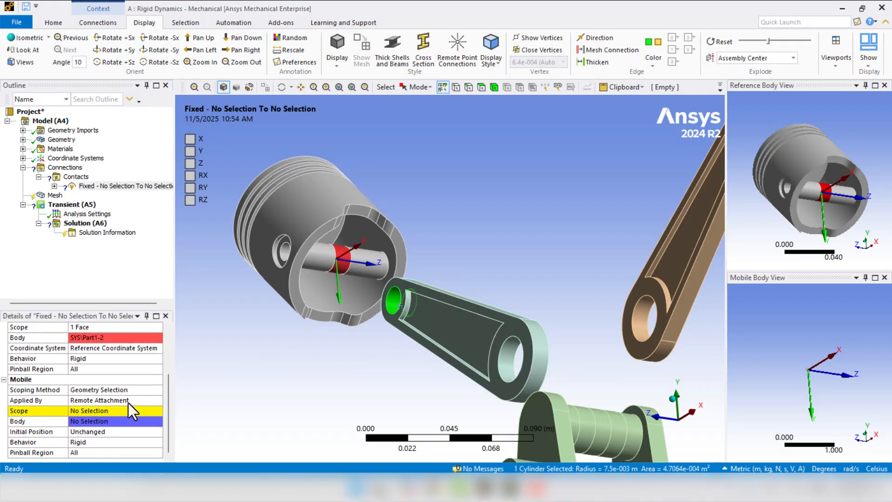
pyautogui.click(95, 411)
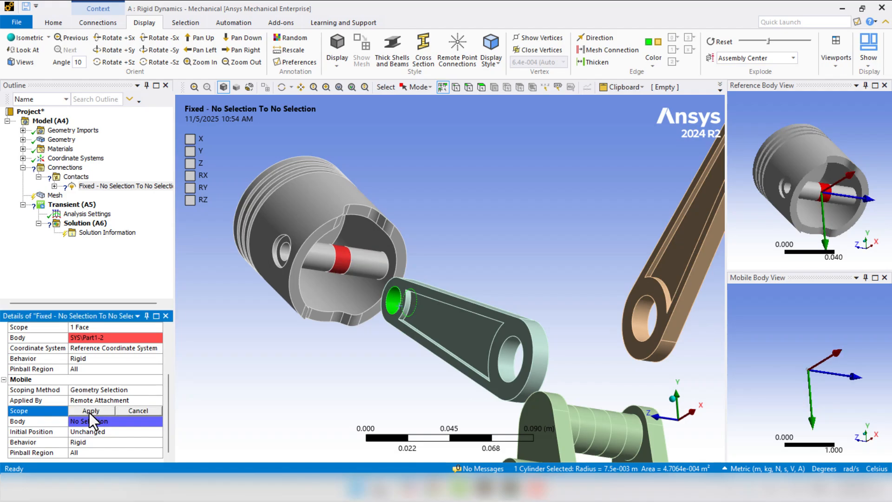
pyautogui.click(90, 412)
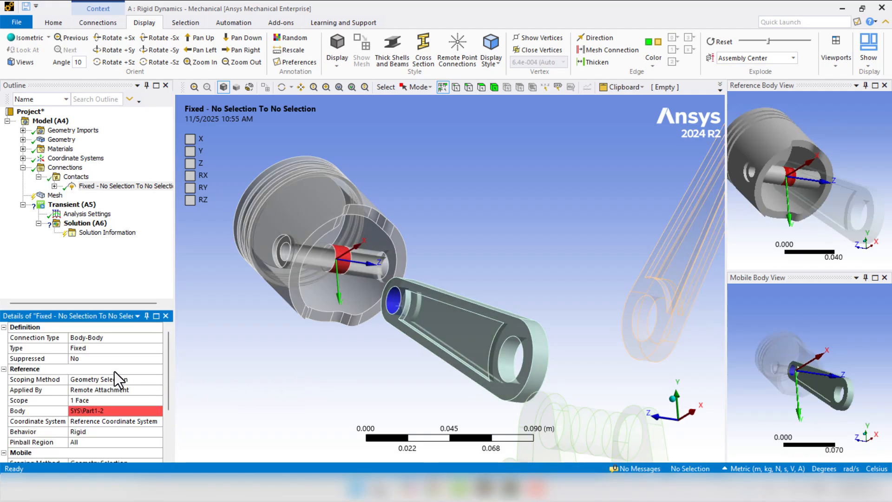
# - Set the type of the joint between the piston pin and connecting rod-2 to Revolute and check its rotation axis
pyautogui.click(87, 349)
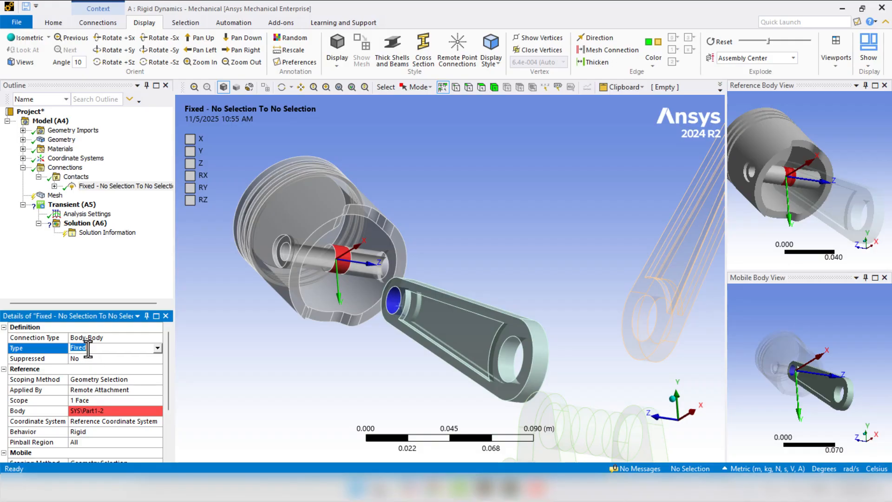
pyautogui.click(158, 349)
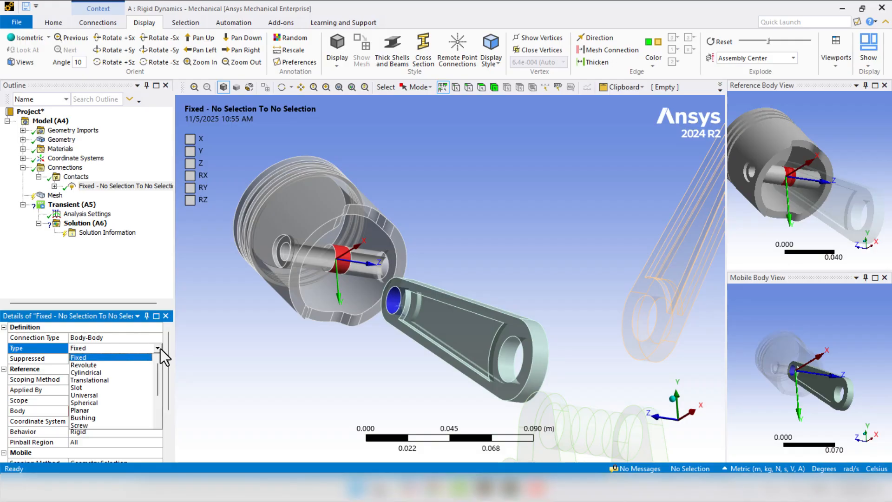
pyautogui.click(120, 365)
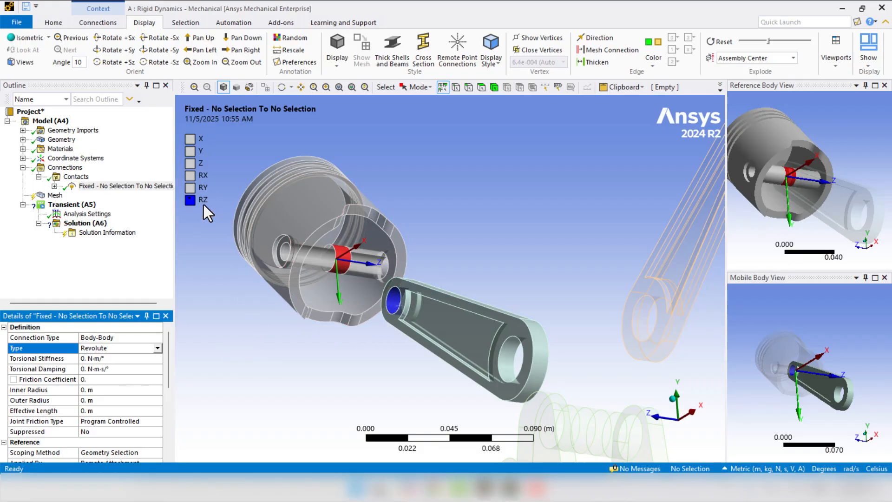
pyautogui.moveTo(230, 285); pyautogui.dragTo(215, 303, button='middle')
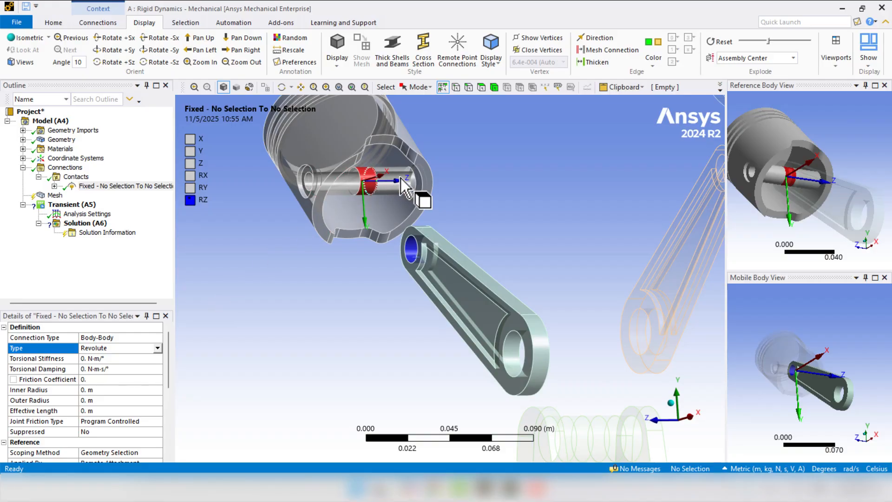
pyautogui.moveTo(343, 353); pyautogui.dragTo(364, 348, button='middle')
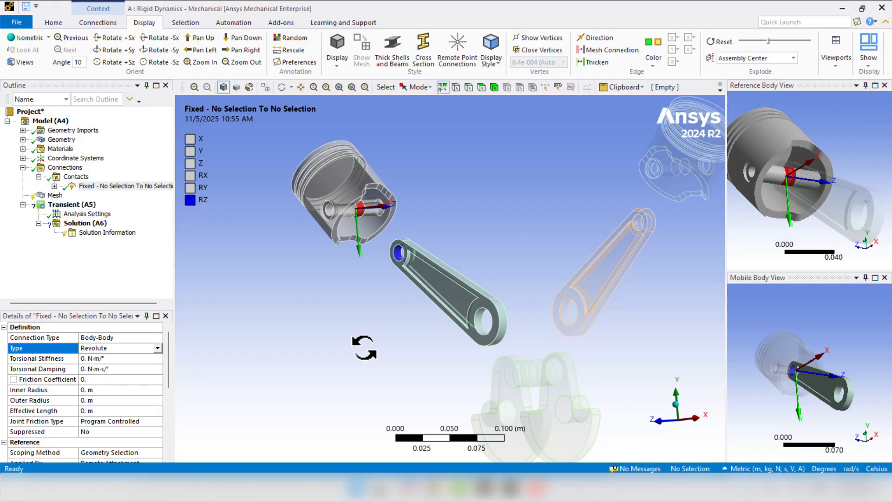
# - Insert a second joint in the Contacts group and scope its reference to the big-end bore of connecting rod-2
pyautogui.click(83, 178)
pyautogui.rightClick(87, 180)
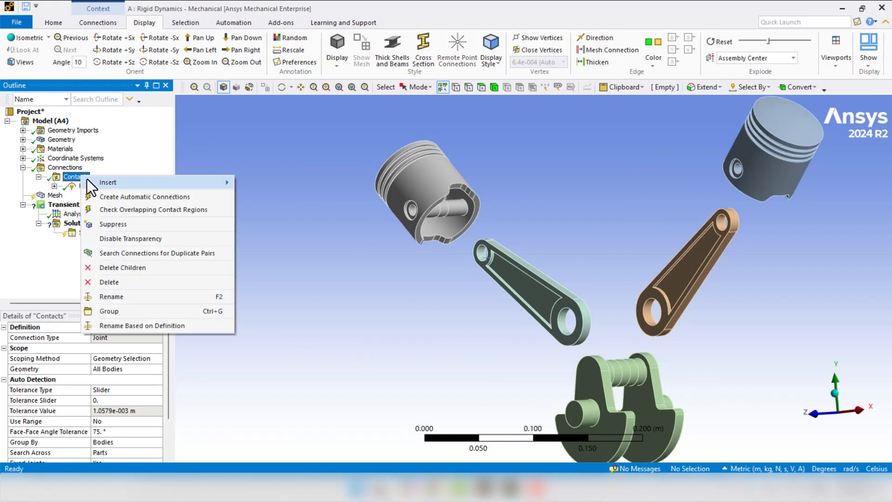
pyautogui.moveTo(201, 185)
pyautogui.click(267, 210)
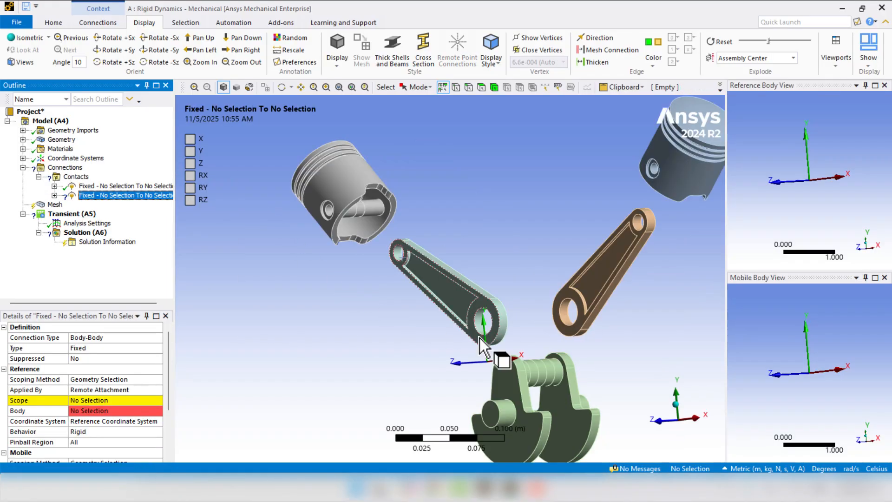
pyautogui.click(480, 320)
pyautogui.click(87, 400)
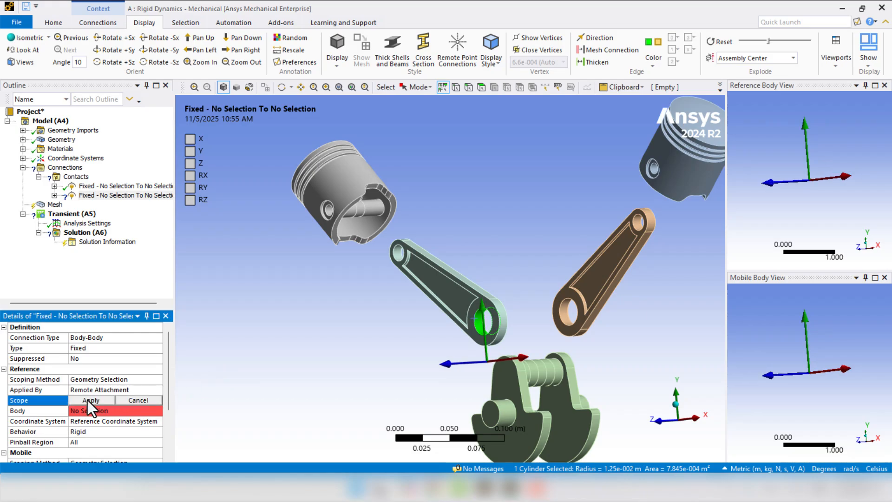
pyautogui.click(88, 400)
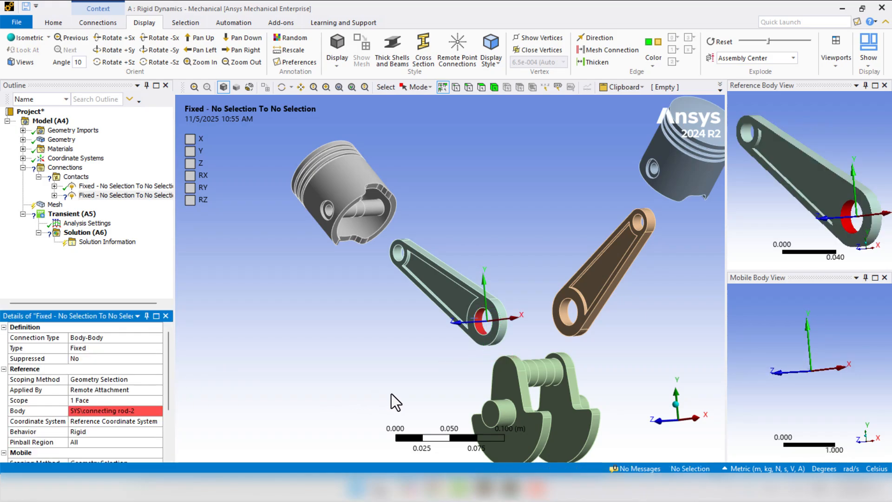
# - Reduce the exploded view's spread and scope the second joint's mobile side to the matching imprinted crankpin face on the crankshaft
pyautogui.moveTo(392, 394); pyautogui.dragTo(472, 357, button='middle')
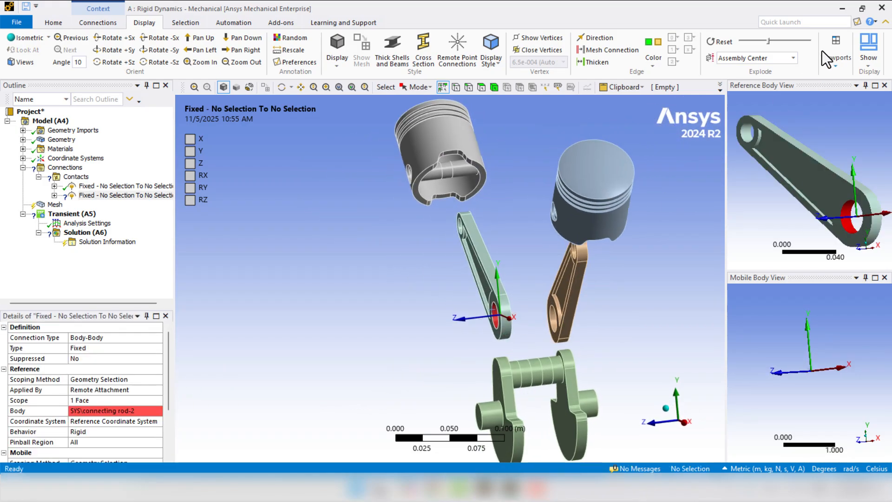
pyautogui.click(765, 42)
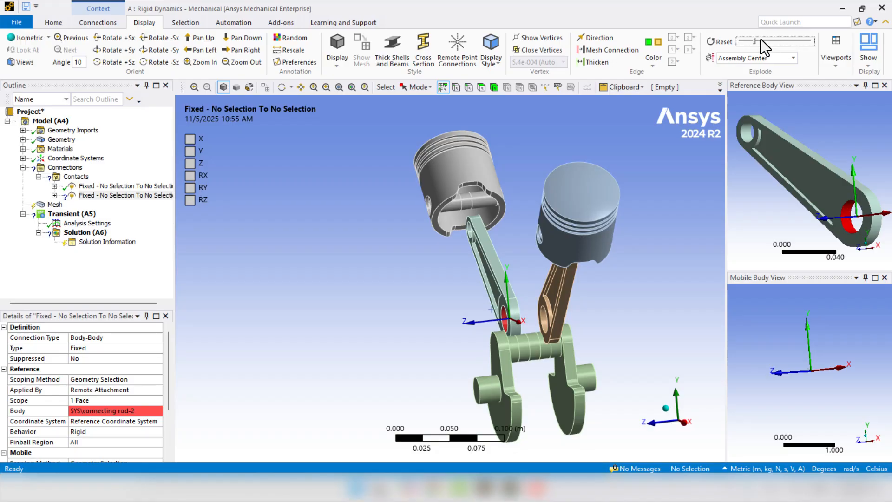
pyautogui.moveTo(754, 41); pyautogui.dragTo(749, 44)
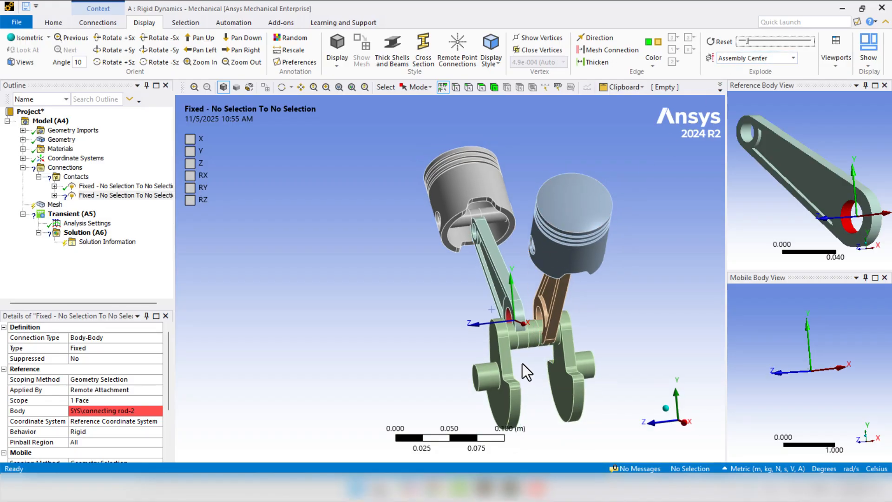
pyautogui.click(522, 341)
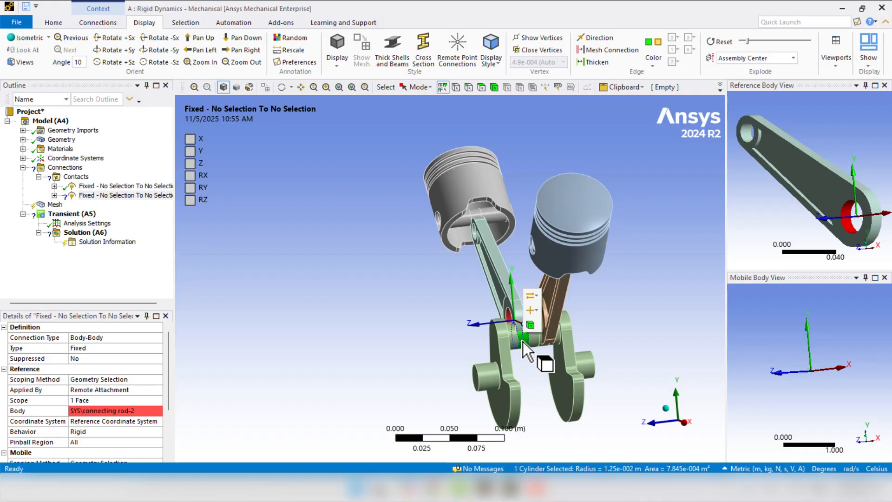
pyautogui.scroll(-3, 121, 383)
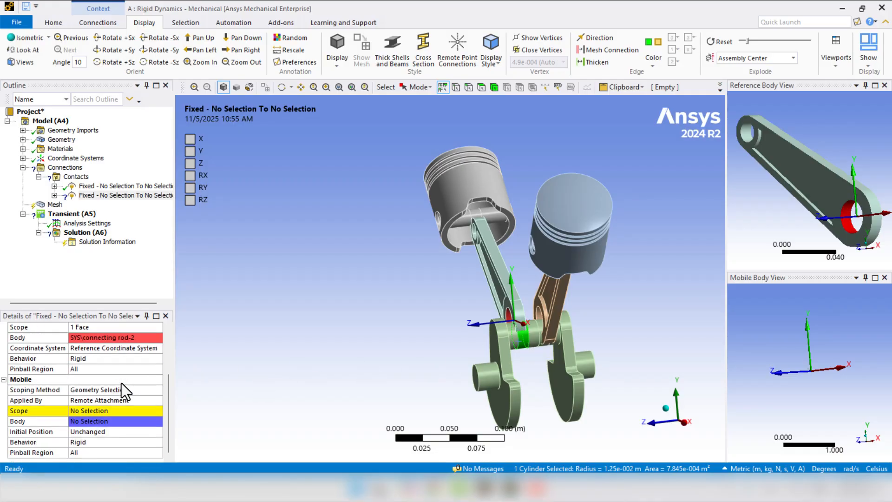
pyautogui.click(79, 415)
pyautogui.press('Return')
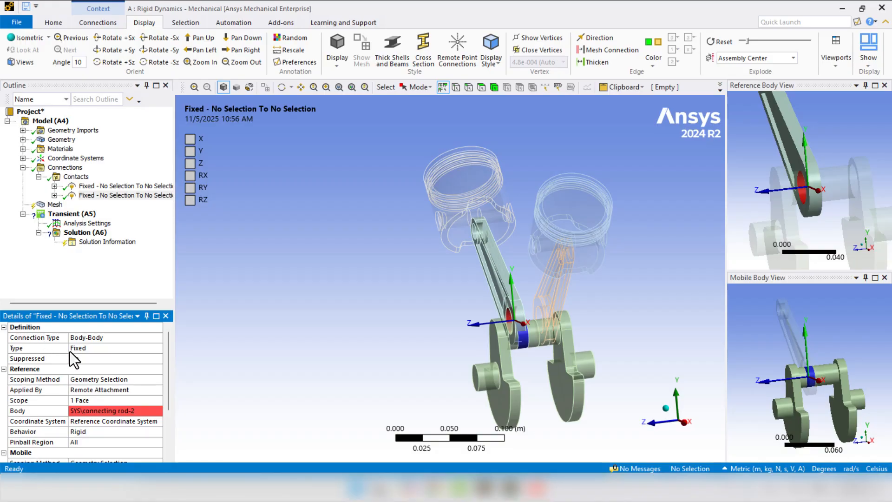
# - Set the type of the joint between connecting rod-2 and the crankpin to Revolute and check its rotation axis
pyautogui.click(72, 348)
pyautogui.click(155, 349)
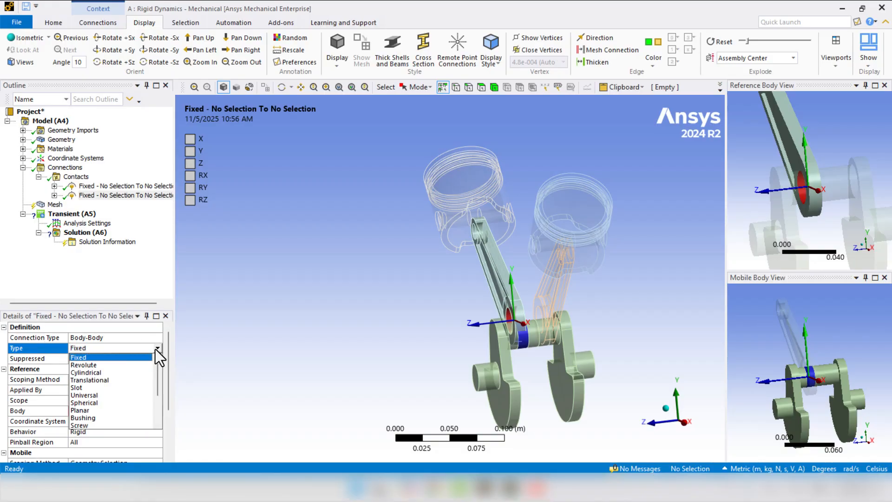
pyautogui.click(127, 364)
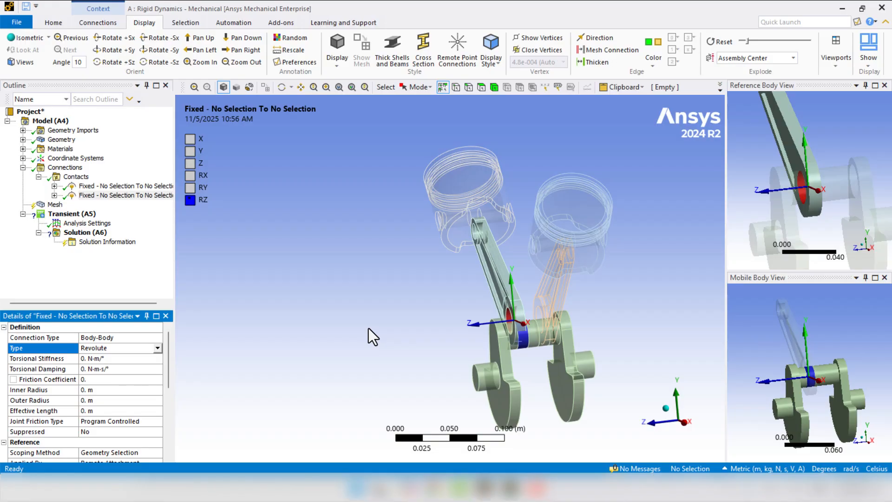
pyautogui.moveTo(369, 328); pyautogui.dragTo(494, 238, button='middle')
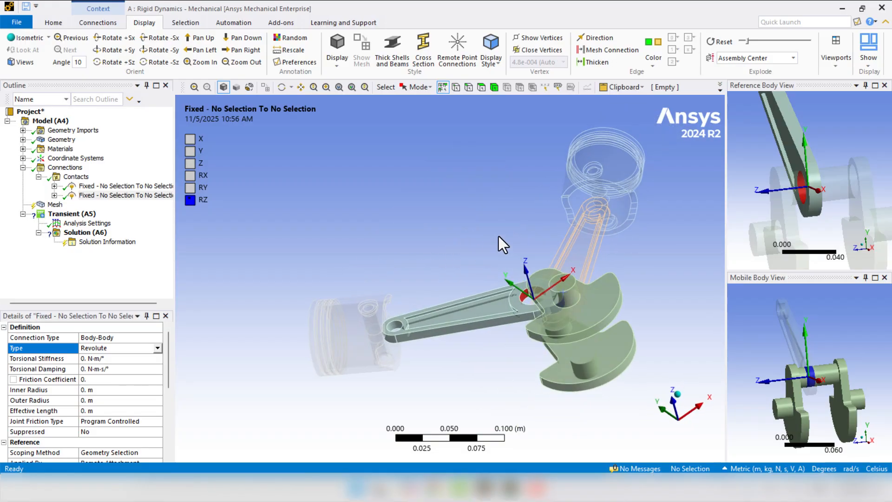
# - Insert a third joint in the Contacts group and scope its reference to the imprinted piston pin face of Part1-1
pyautogui.moveTo(625, 194); pyautogui.dragTo(562, 226, button='right')
pyautogui.click(65, 168)
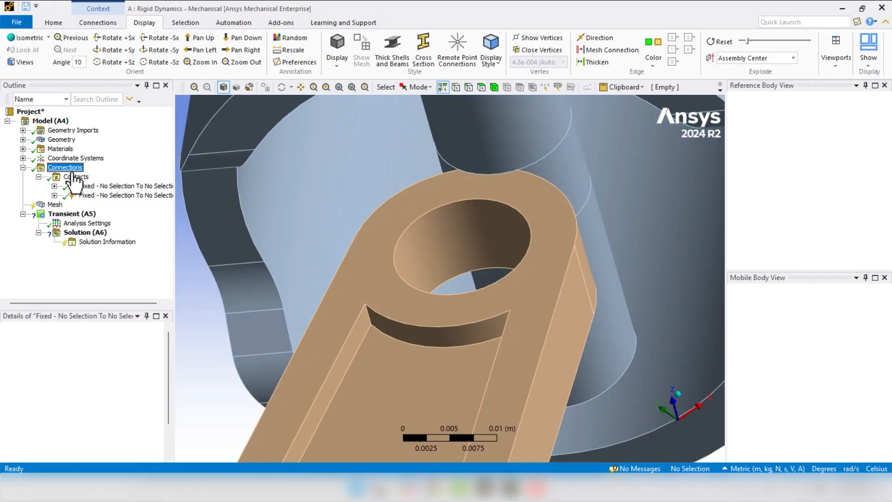
pyautogui.rightClick(67, 180)
pyautogui.moveTo(160, 186)
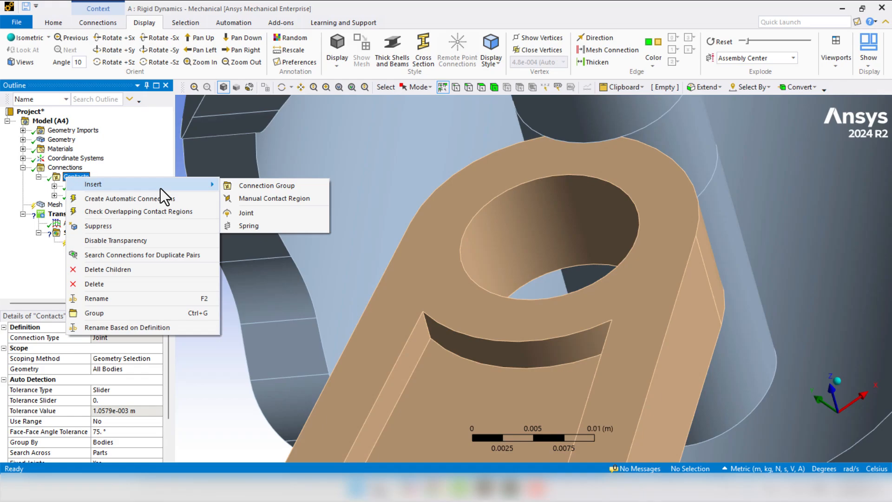
pyautogui.click(252, 214)
pyautogui.click(518, 216)
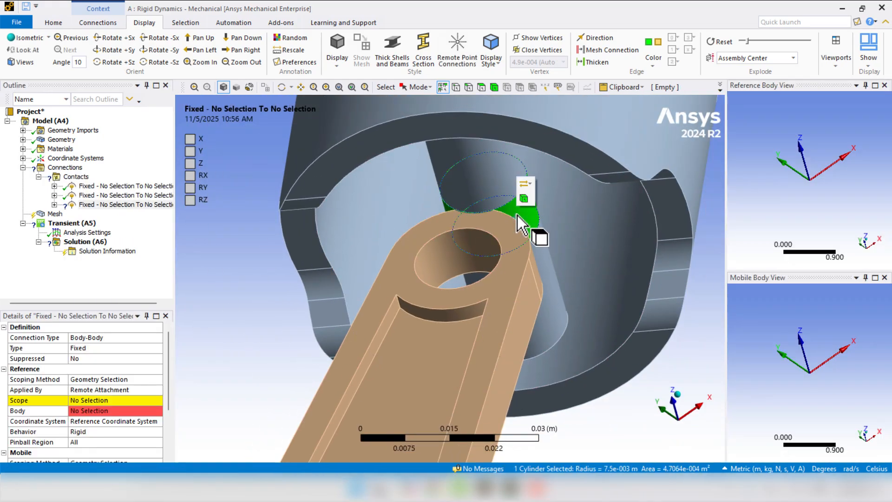
pyautogui.click(77, 401)
pyautogui.click(83, 400)
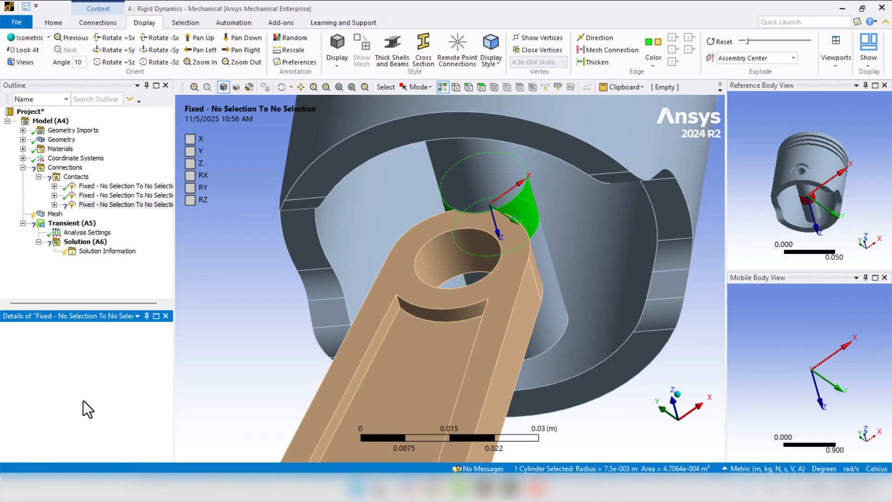
# - Scope the third joint's mobile side to the small-end bore of connecting rod-1
pyautogui.scroll(-1, 185, 379)
pyautogui.scroll(-2, 126, 388)
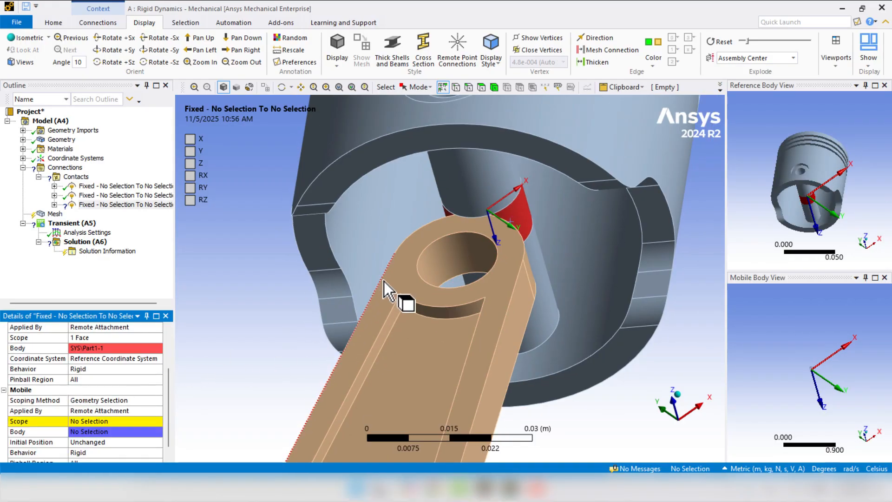
pyautogui.click(451, 253)
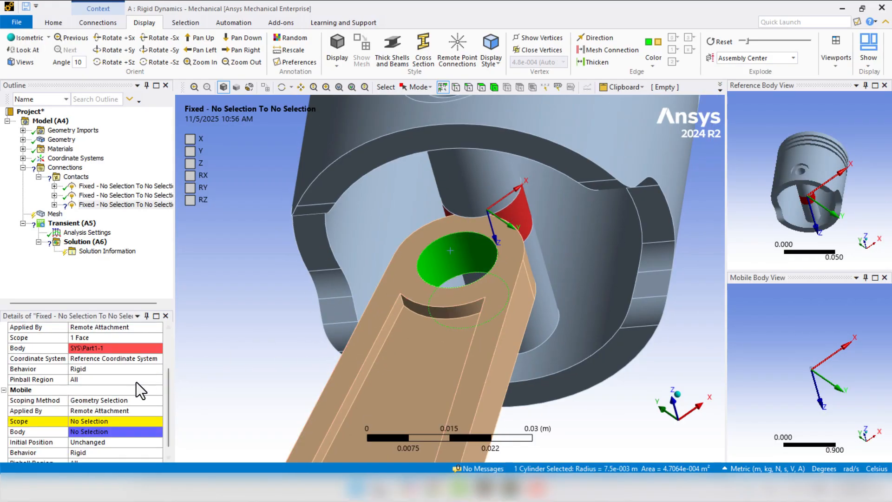
pyautogui.click(83, 424)
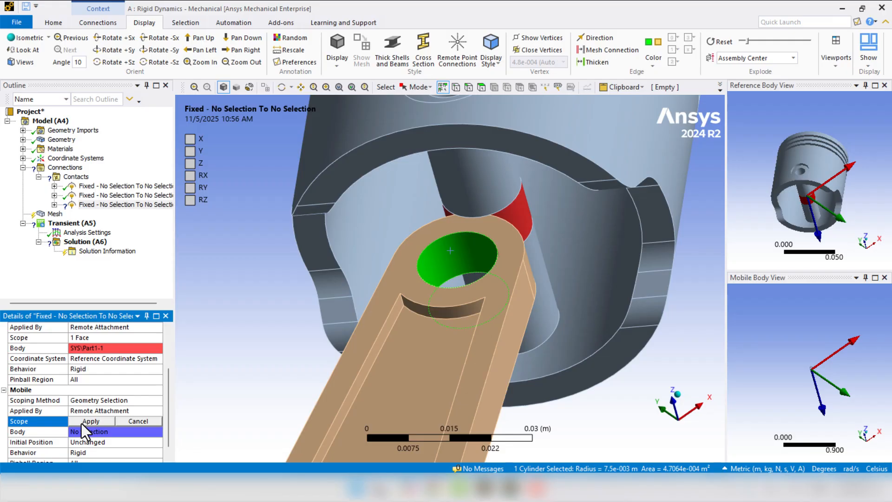
pyautogui.click(81, 423)
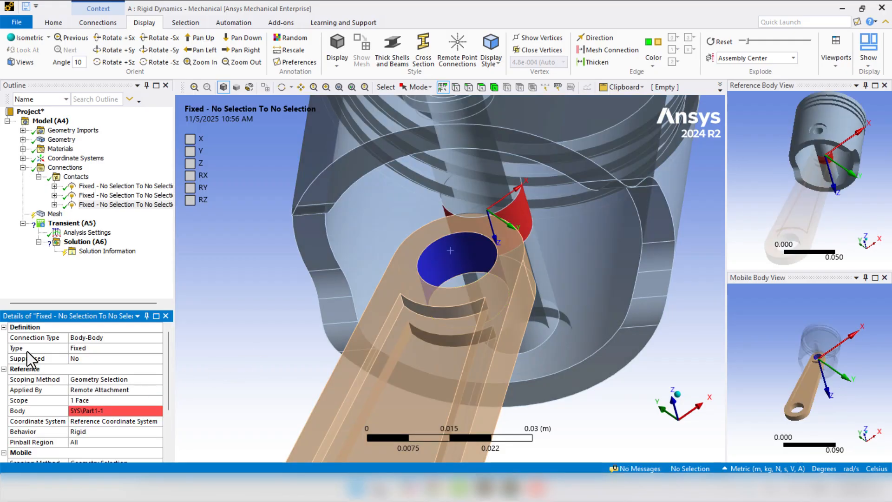
# - Set the type of the joint between the Part1-1 piston pin and connecting rod-1 to Revolute
pyautogui.click(83, 348)
pyautogui.click(157, 348)
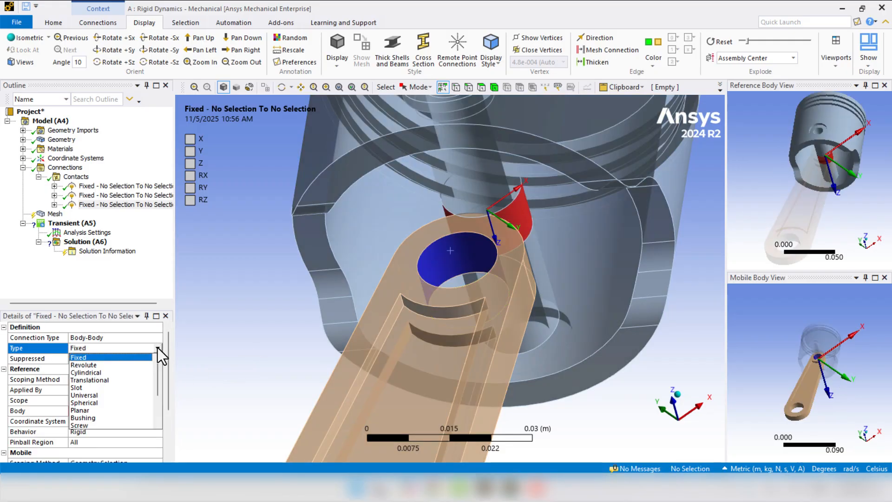
pyautogui.click(107, 365)
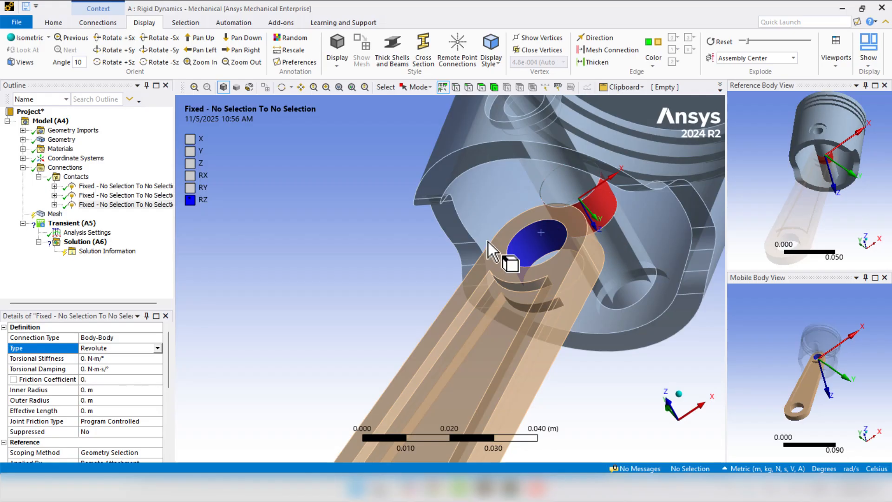
# - Insert a fourth joint in the Contacts group and scope its reference to the big-end bore of connecting rod-1
pyautogui.scroll(-8, 446, 266)
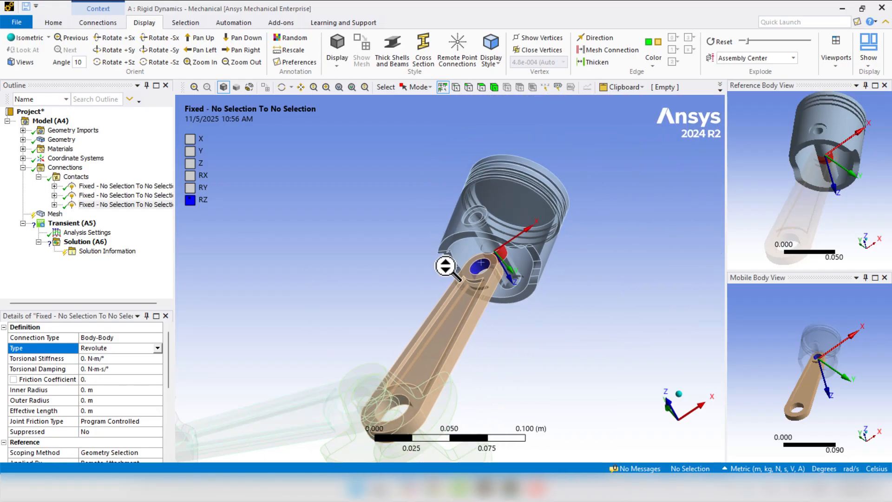
pyautogui.moveTo(445, 282); pyautogui.dragTo(472, 372, button='middle')
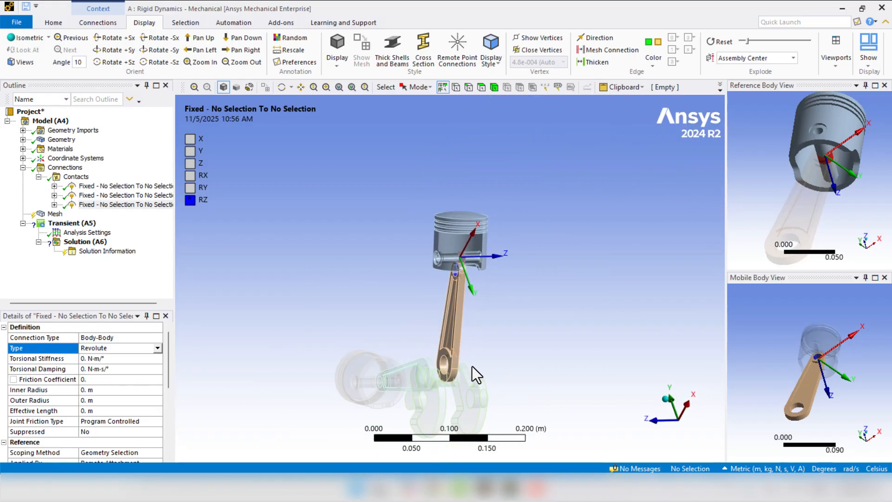
pyautogui.scroll(10, 433, 381)
pyautogui.scroll(-3, 433, 381)
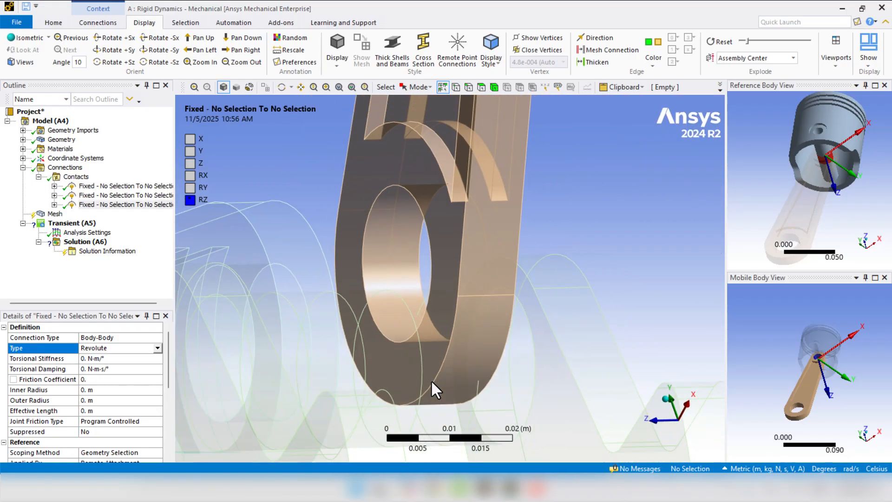
pyautogui.rightClick(77, 177)
pyautogui.moveTo(84, 185)
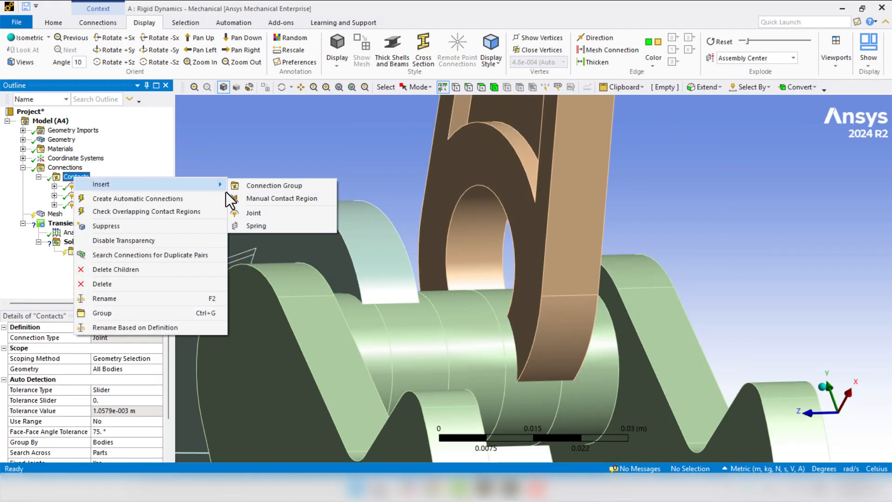
pyautogui.click(264, 213)
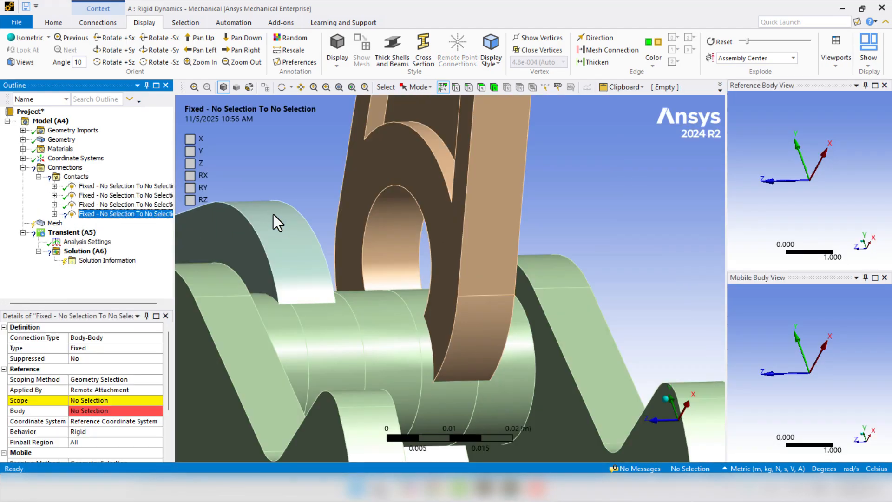
pyautogui.click(389, 226)
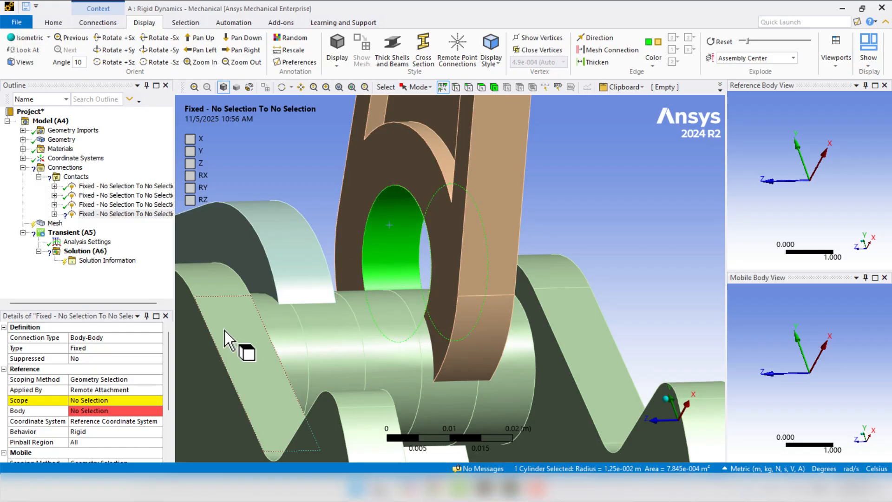
pyautogui.click(74, 400)
pyautogui.click(73, 401)
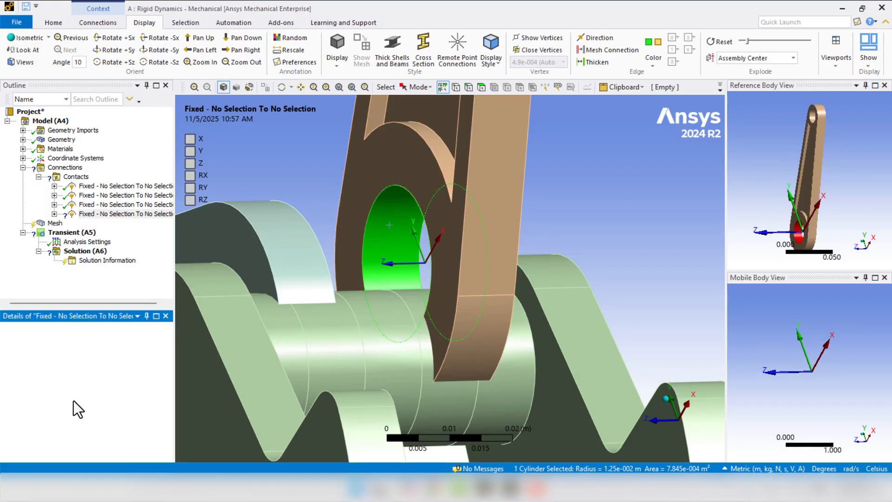
# - Scope the fourth joint's mobile side to the matching imprinted crankpin face on the crankshaft
pyautogui.moveTo(408, 331); pyautogui.dragTo(380, 317, button='middle')
pyautogui.click(439, 410)
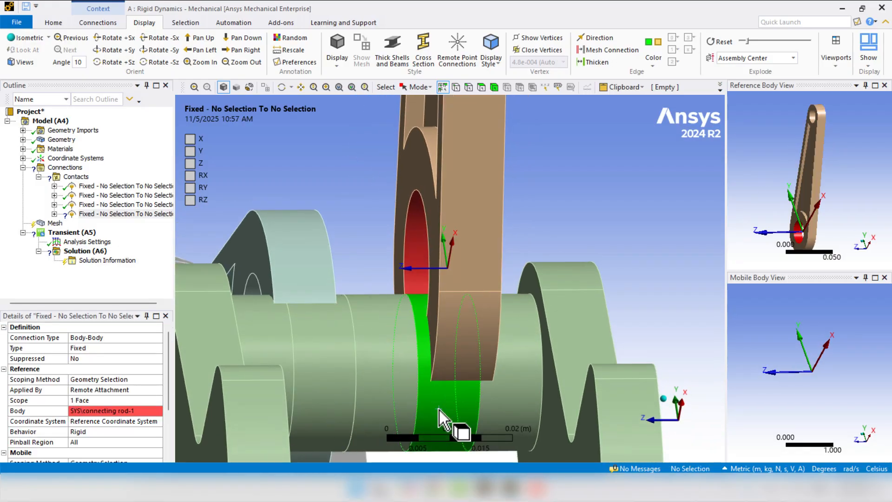
pyautogui.scroll(-3, 86, 400)
pyautogui.click(85, 411)
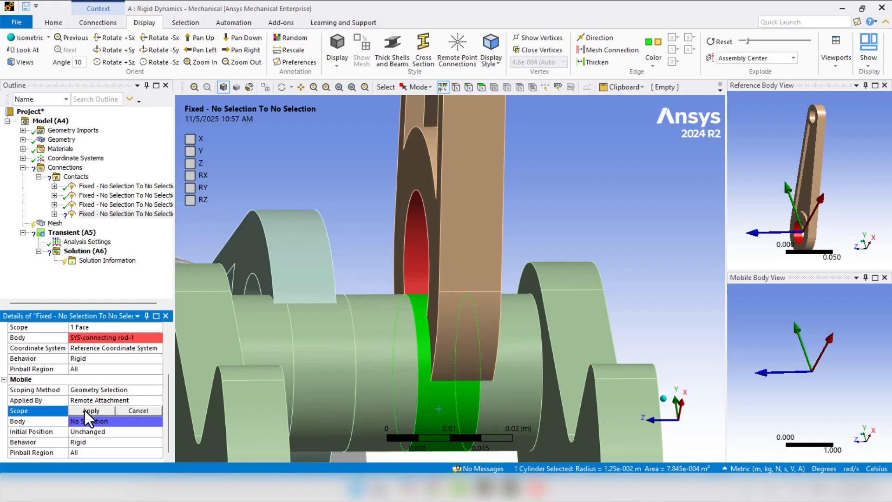
pyautogui.click(84, 411)
# - Set the type of the joint between connecting rod-1 and the crankpin to Revolute and check its rotation axis
pyautogui.moveTo(186, 330); pyautogui.dragTo(346, 204, button='middle')
pyautogui.scroll(-3, 346, 208)
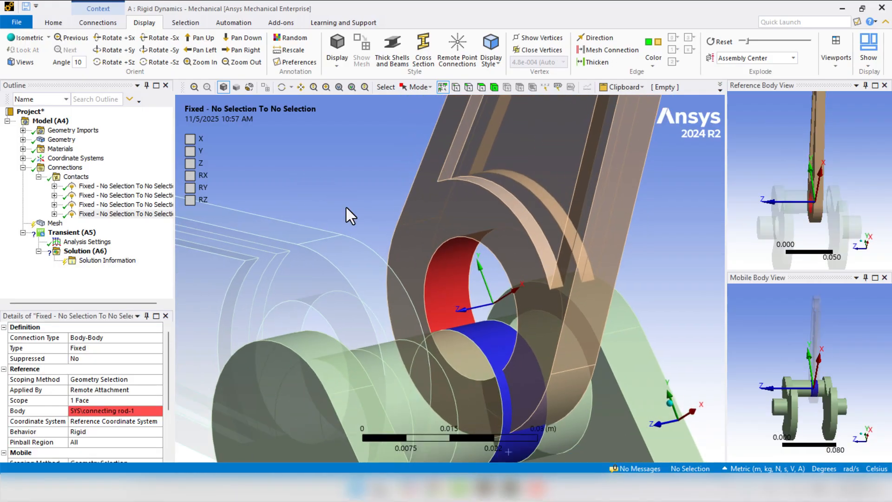
pyautogui.click(143, 348)
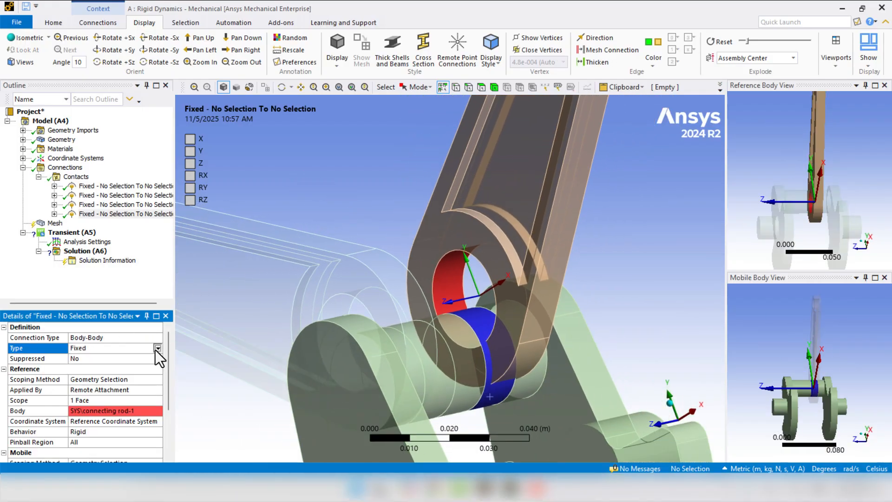
pyautogui.click(155, 350)
pyautogui.click(114, 367)
pyautogui.scroll(-4, 344, 170)
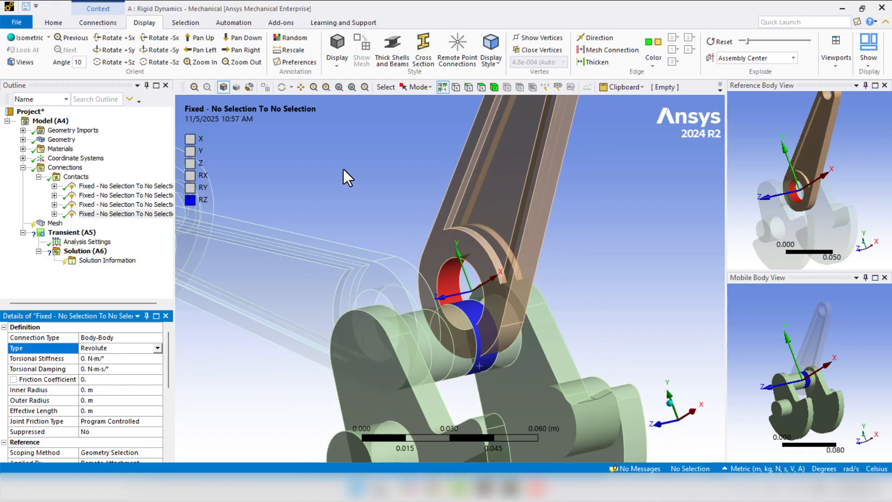
pyautogui.moveTo(345, 175); pyautogui.dragTo(264, 280, button='middle')
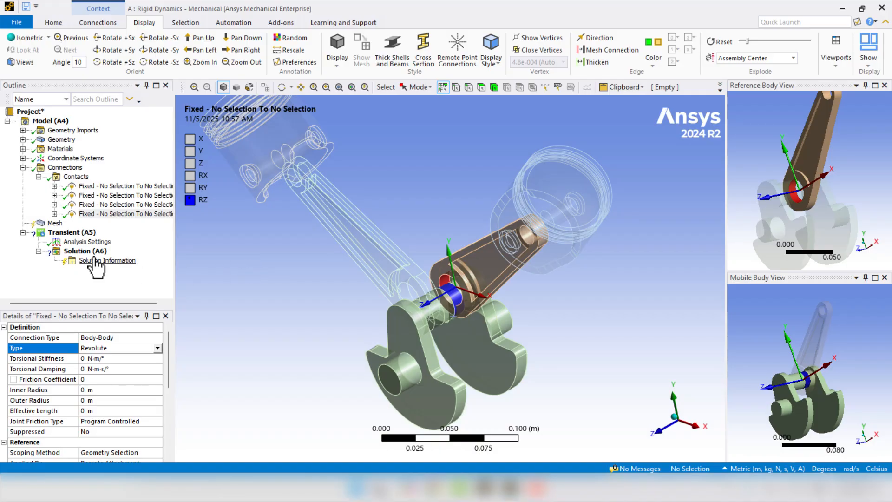
# - Rename all joints in the Contacts group based on their definition
pyautogui.rightClick(67, 179)
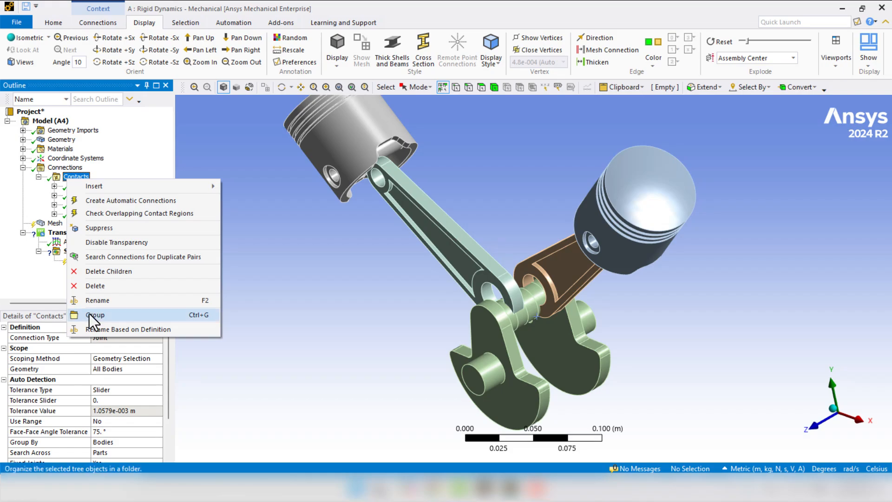
pyautogui.click(129, 331)
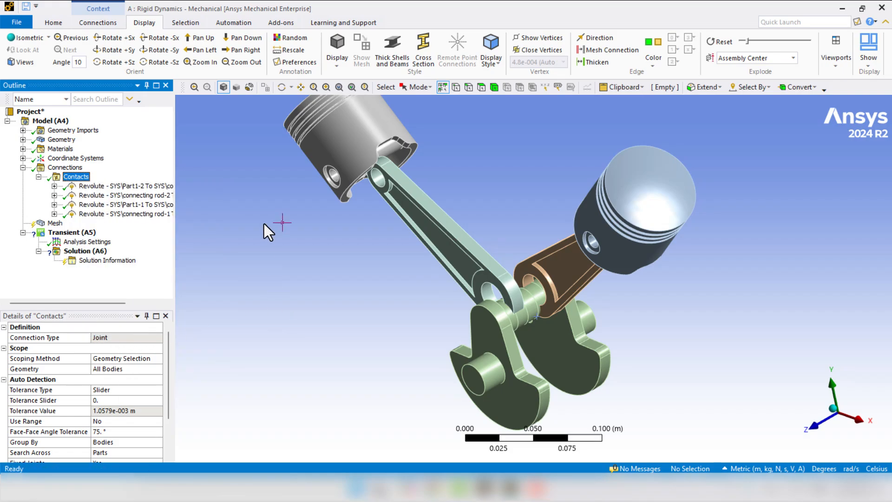
pyautogui.moveTo(264, 224); pyautogui.dragTo(390, 274, button='middle')
pyautogui.moveTo(333, 301); pyautogui.dragTo(326, 294, button='middle')
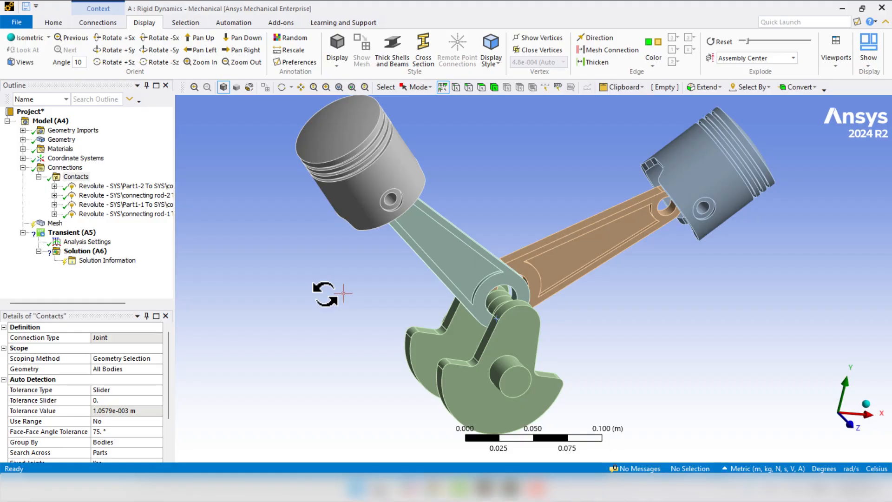
# - Insert a fifth joint in the Contacts group and set its type to Cylindrical
pyautogui.click(70, 180)
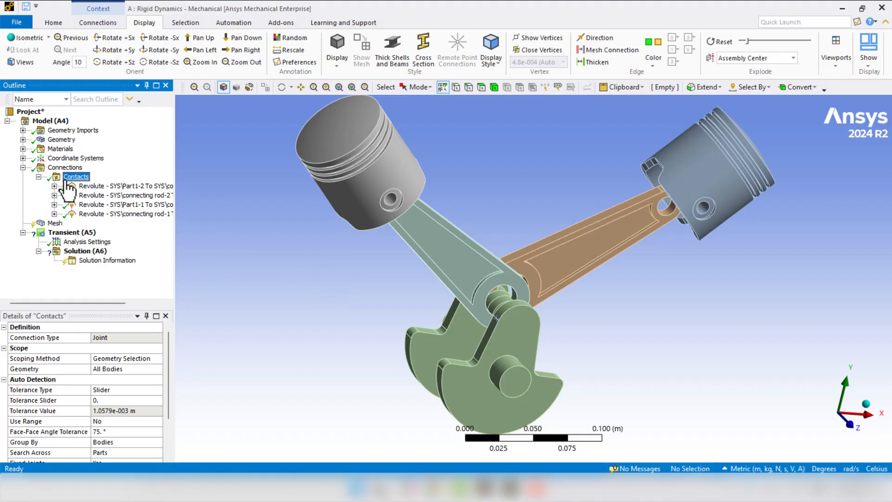
pyautogui.rightClick(69, 180)
pyautogui.moveTo(80, 185)
pyautogui.click(267, 221)
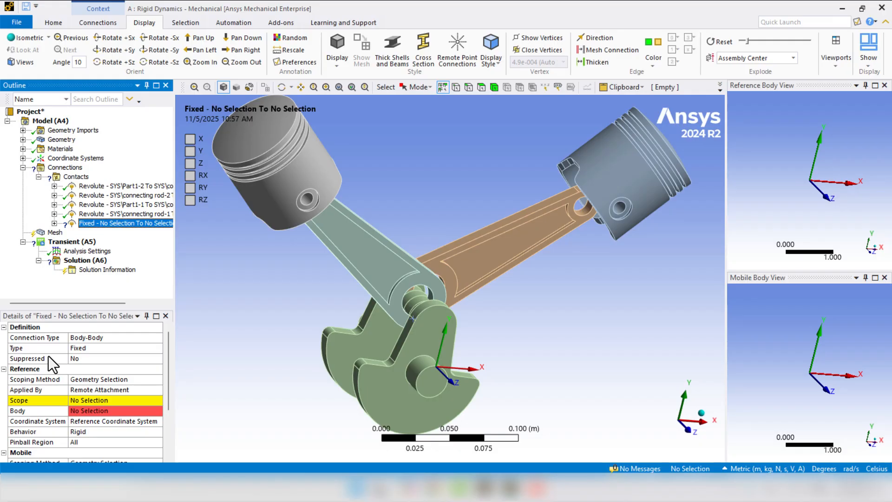
pyautogui.click(95, 347)
pyautogui.click(155, 349)
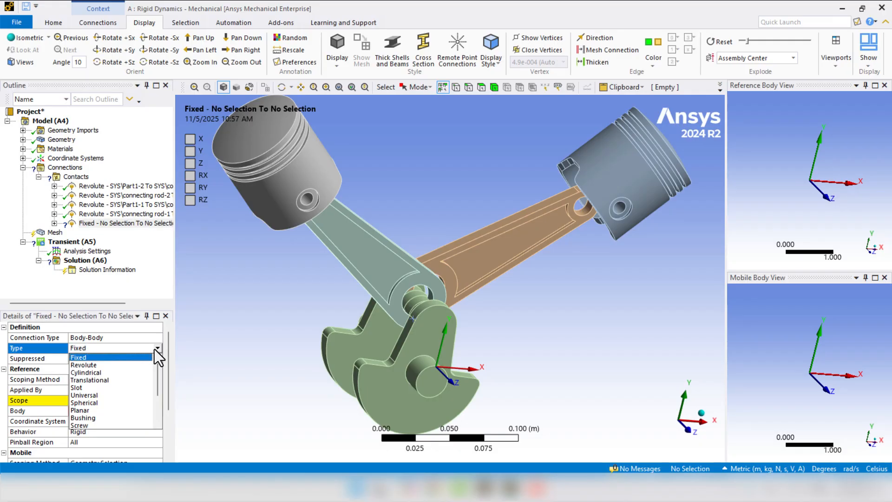
pyautogui.click(100, 371)
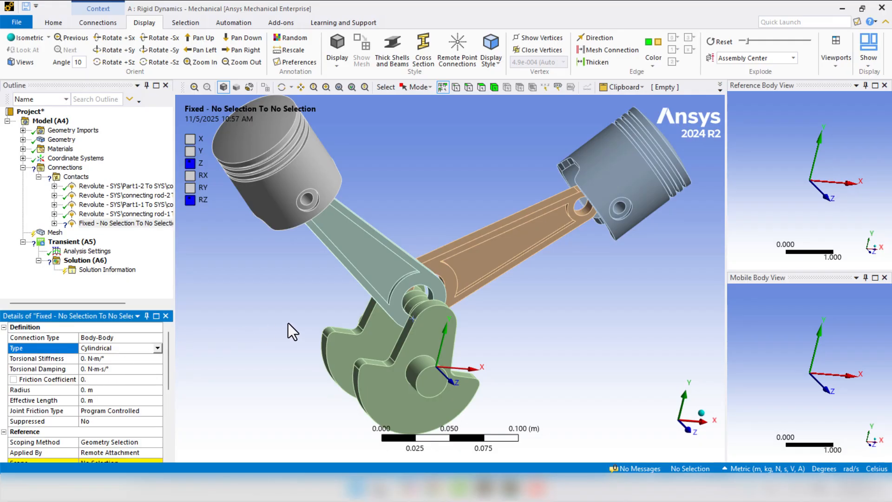
# - Make the fifth joint a Body-Ground connection and scope its mobile side to the outer cylindrical face of the grey piston
pyautogui.click(282, 192)
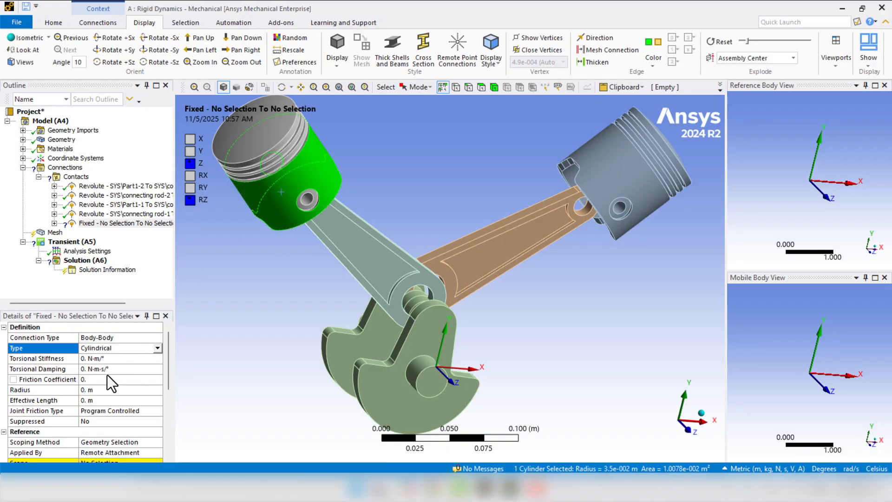
pyautogui.click(36, 339)
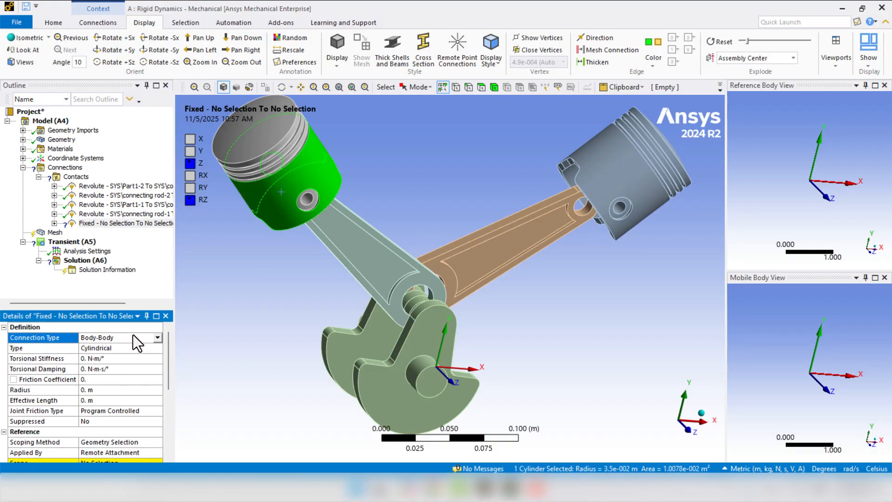
pyautogui.click(155, 337)
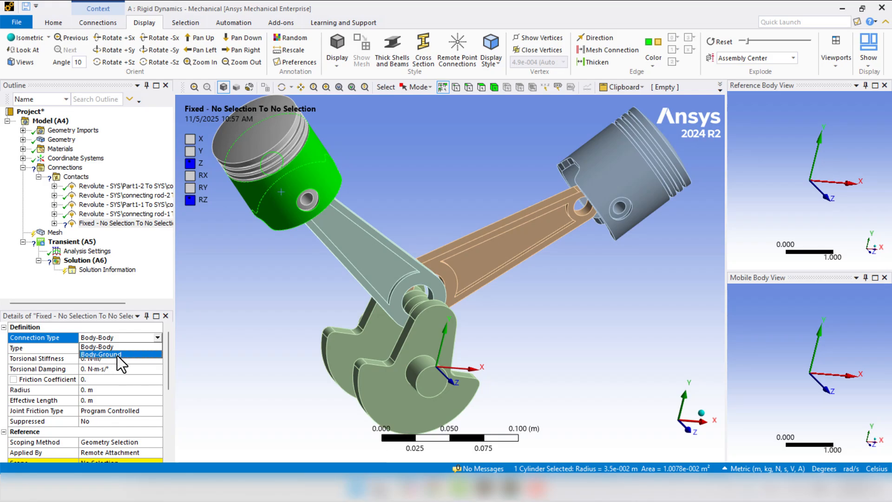
pyautogui.click(117, 355)
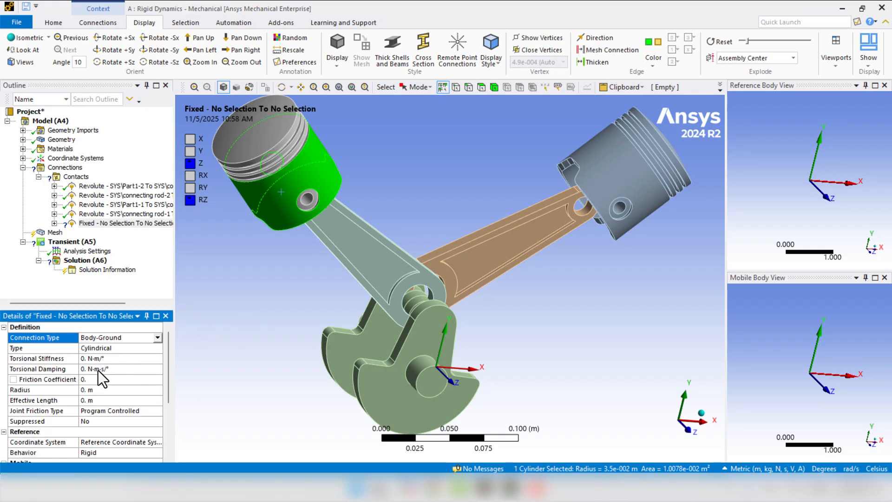
pyautogui.scroll(-3, 79, 404)
pyautogui.click(85, 403)
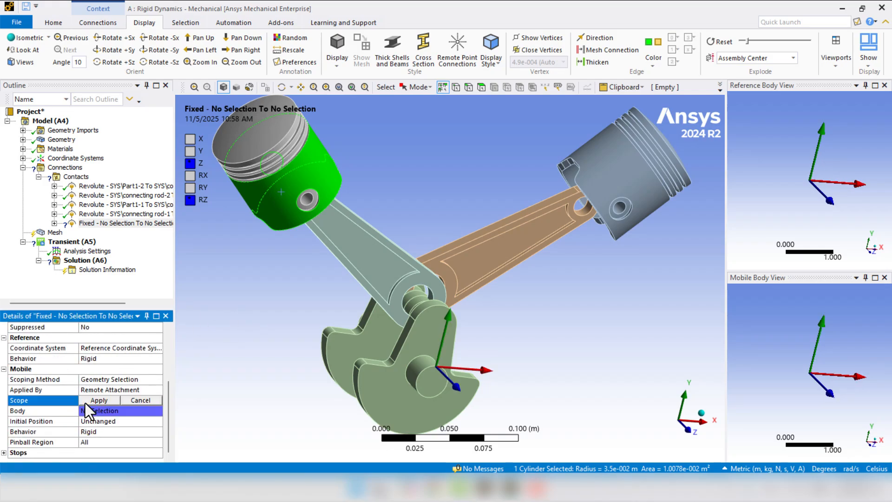
pyautogui.click(85, 403)
pyautogui.moveTo(261, 304); pyautogui.dragTo(337, 307, button='middle')
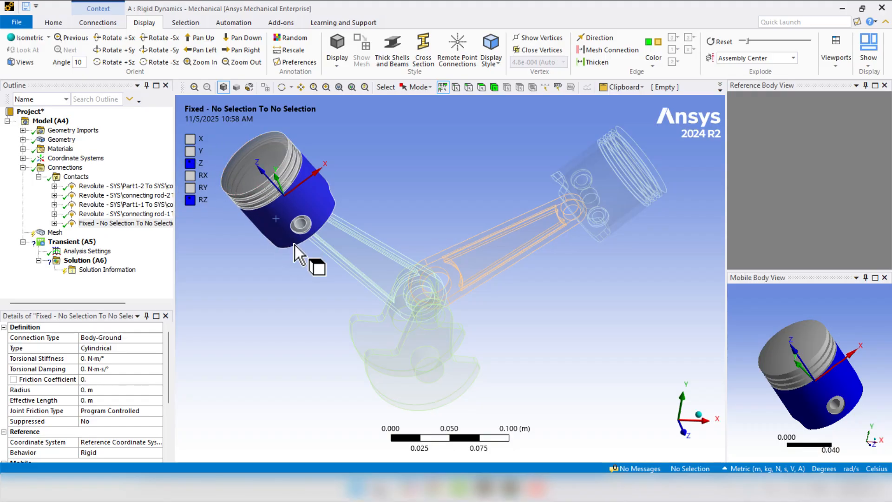
# - Insert a sixth joint in the Contacts group with connection type Body-Ground and joint type Cylindrical
pyautogui.rightClick(77, 177)
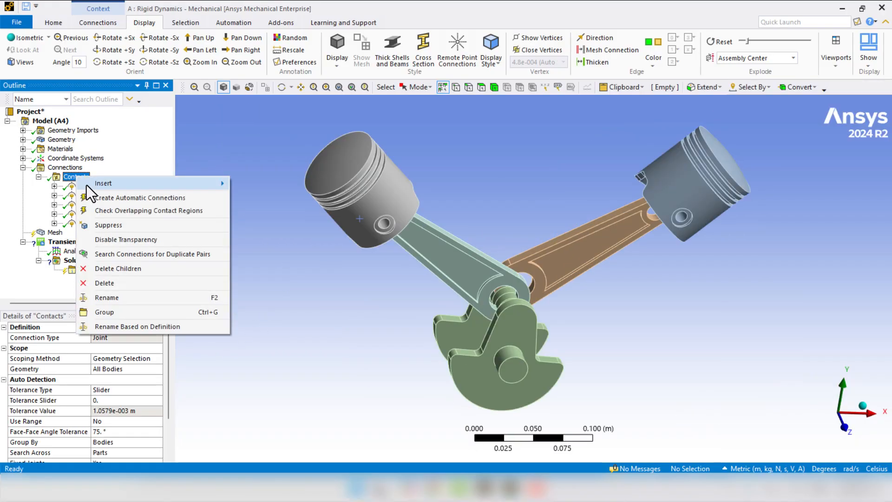
pyautogui.moveTo(91, 185)
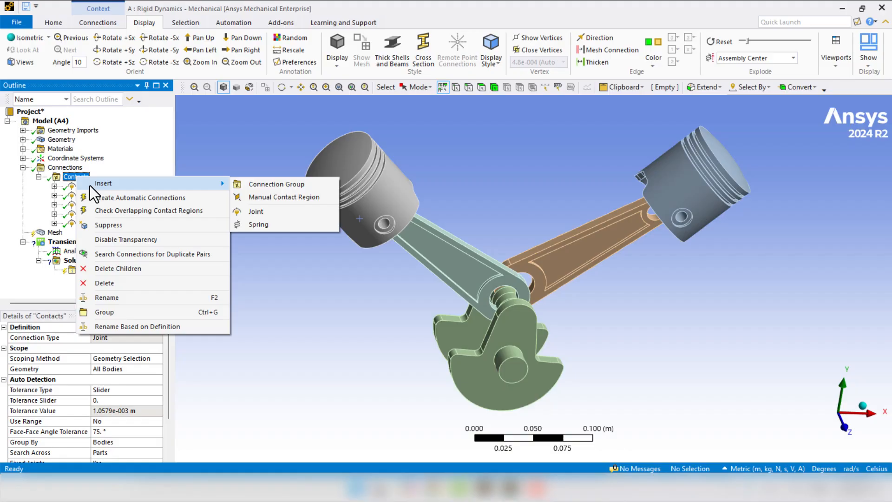
pyautogui.click(267, 210)
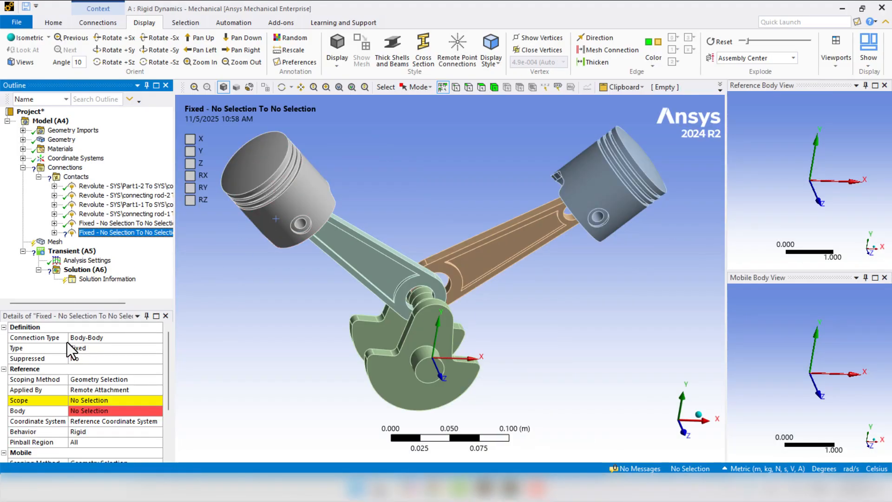
pyautogui.click(155, 336)
pyautogui.click(158, 335)
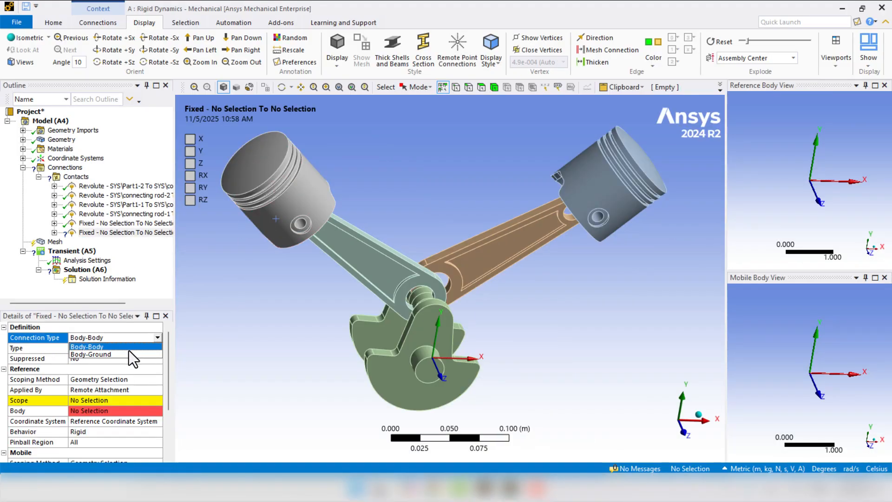
pyautogui.click(119, 355)
pyautogui.click(155, 348)
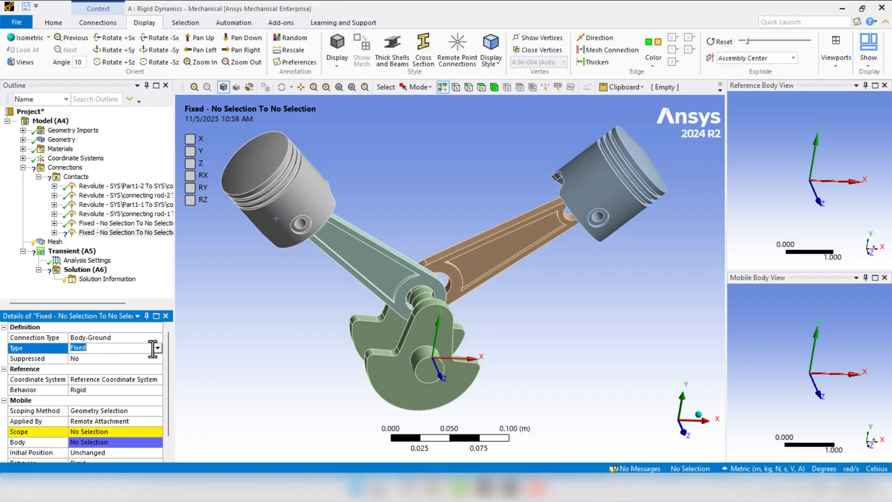
pyautogui.click(158, 348)
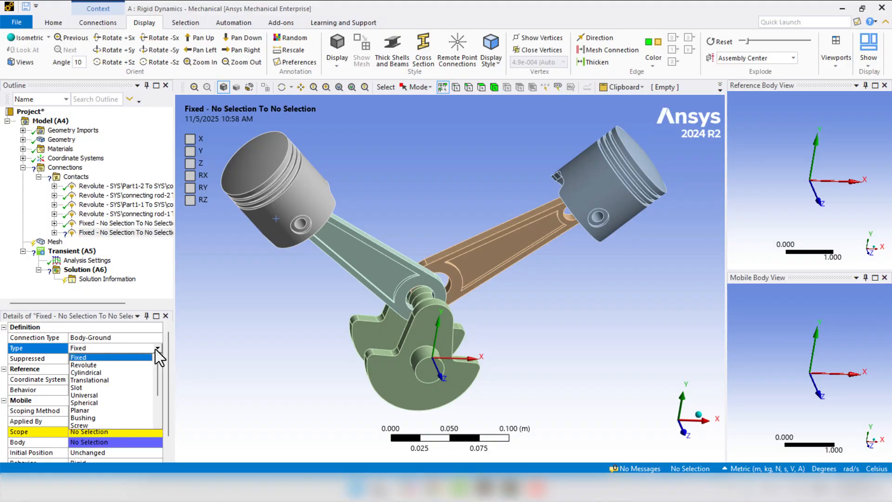
pyautogui.click(117, 372)
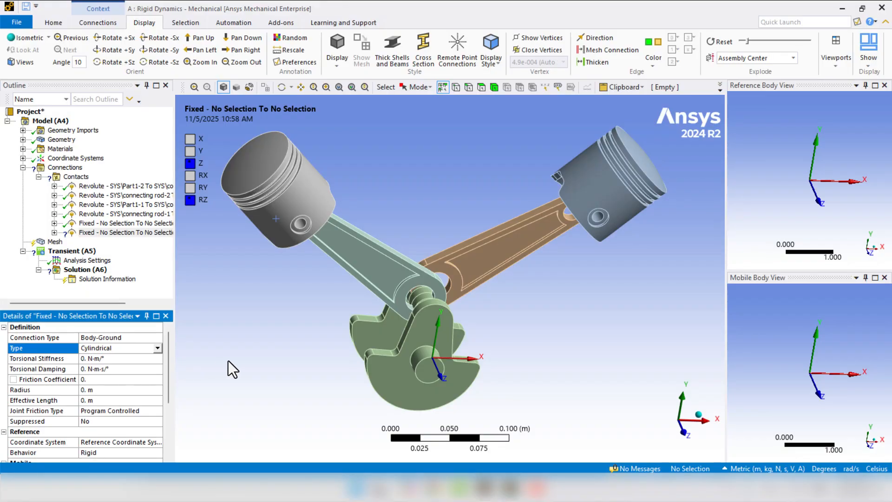
# - Scope the sixth joint's mobile side to the outer cylindrical face of the blue piston and check its axis
pyautogui.click(591, 188)
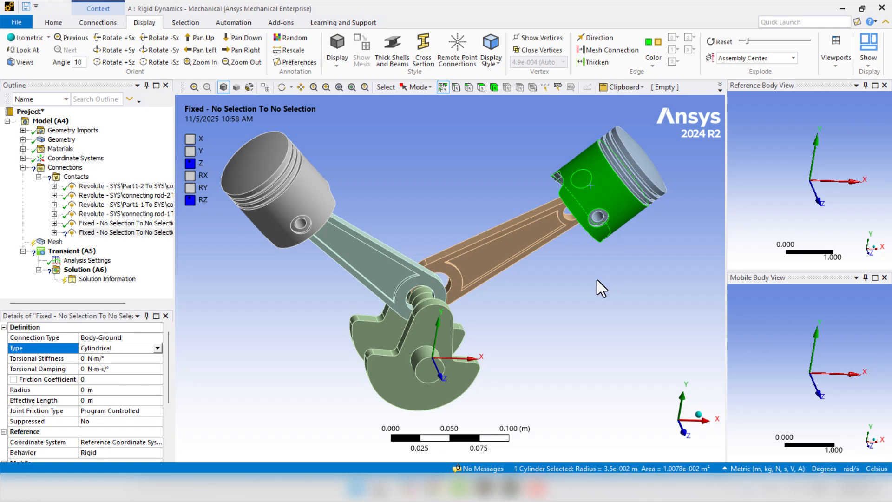
pyautogui.scroll(-2, 90, 418)
pyautogui.click(88, 433)
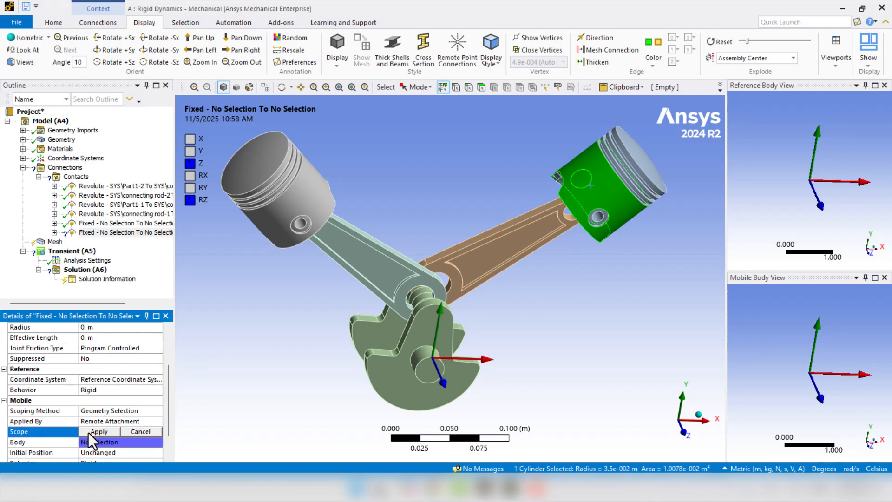
pyautogui.click(89, 434)
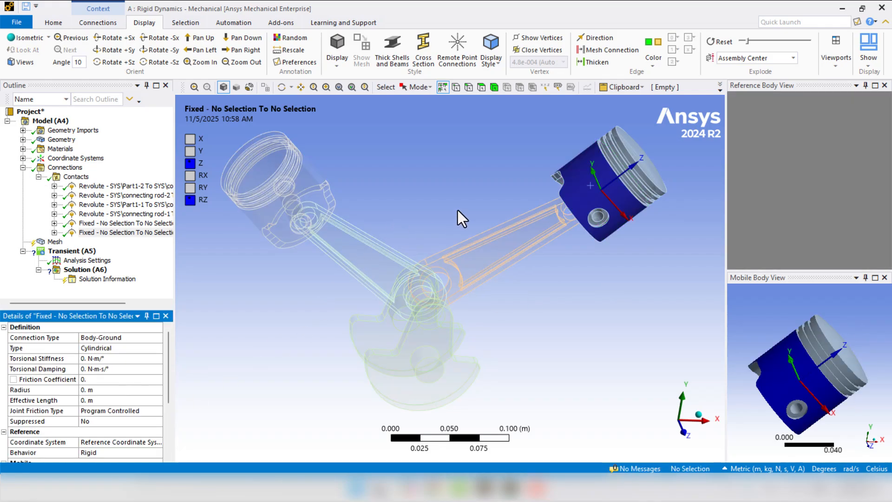
pyautogui.moveTo(458, 210); pyautogui.dragTo(378, 240, button='middle')
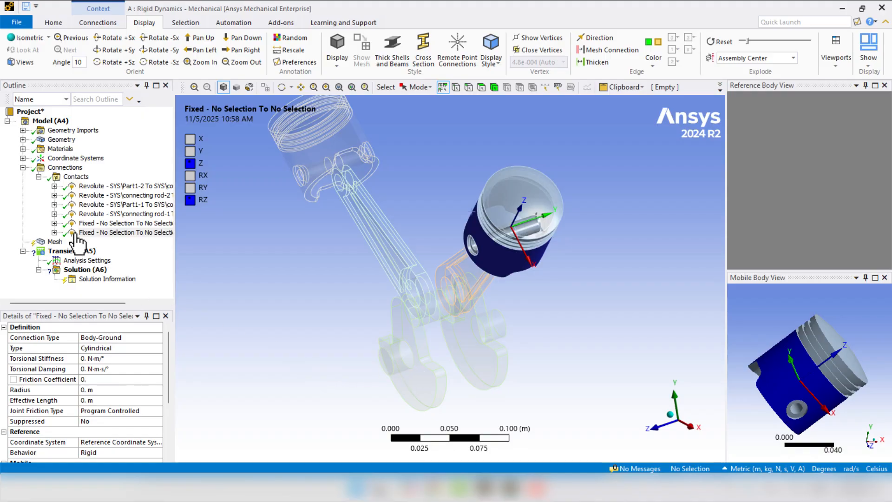
# - Insert a seventh joint in the Contacts group with joint type Revolute and connection type Body-Ground
pyautogui.rightClick(76, 178)
pyautogui.moveTo(90, 183)
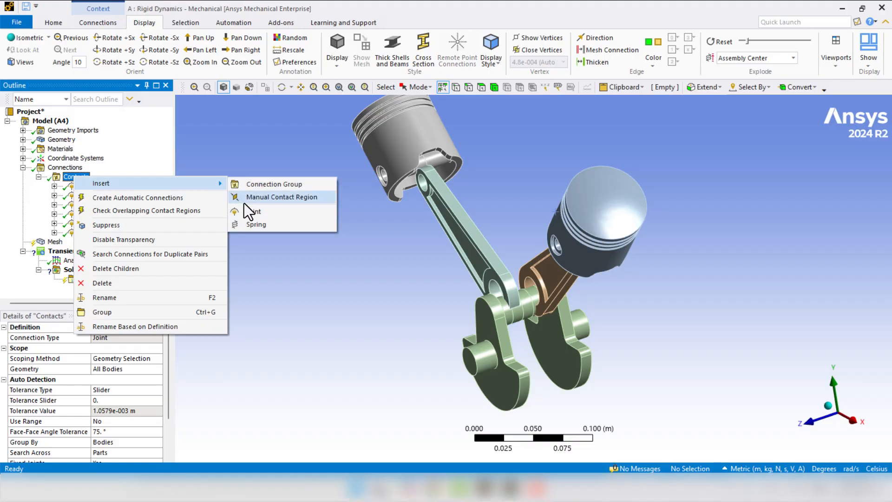
pyautogui.click(254, 211)
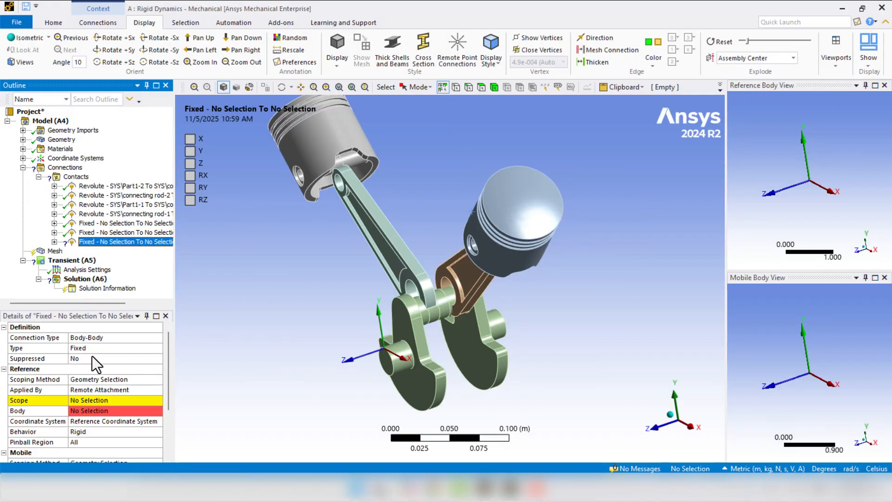
pyautogui.click(77, 350)
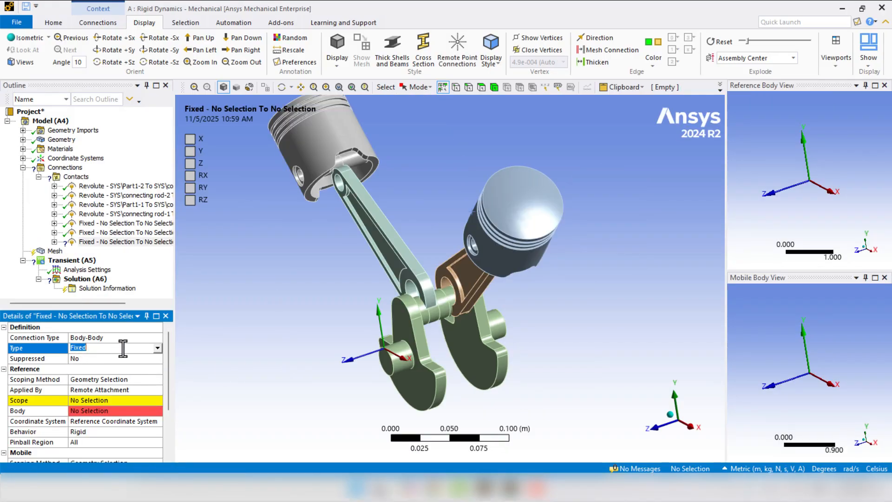
pyautogui.click(158, 348)
pyautogui.click(125, 365)
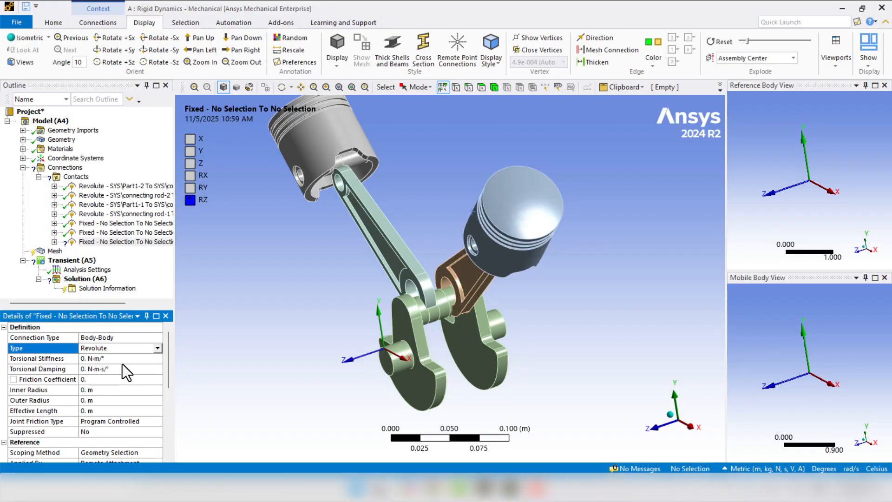
pyautogui.click(55, 339)
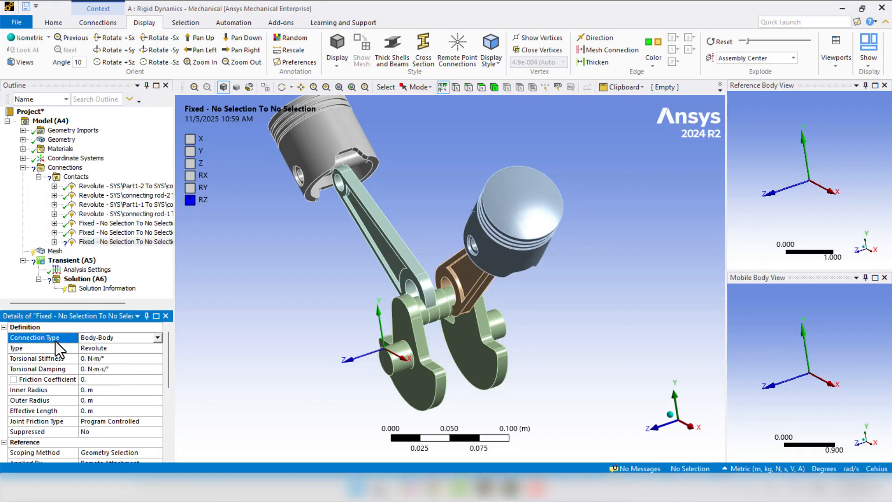
pyautogui.click(156, 339)
pyautogui.click(140, 353)
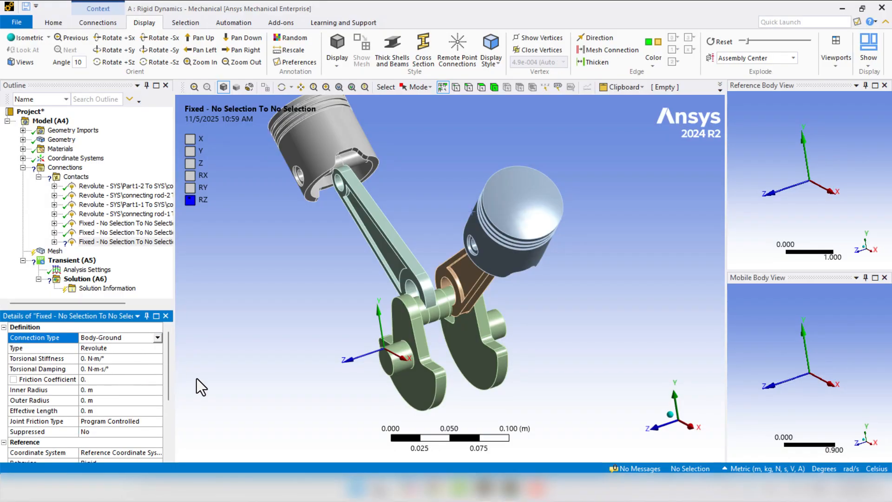
# - Scope the seventh joint's mobile side to the cylindrical face of the crankshaft's end journal
pyautogui.click(398, 369)
pyautogui.scroll(1, 398, 369)
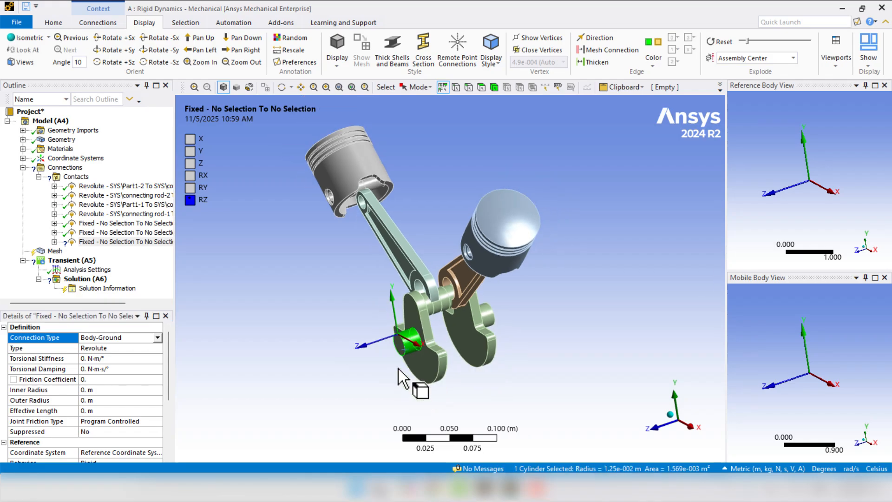
pyautogui.scroll(2, 398, 369)
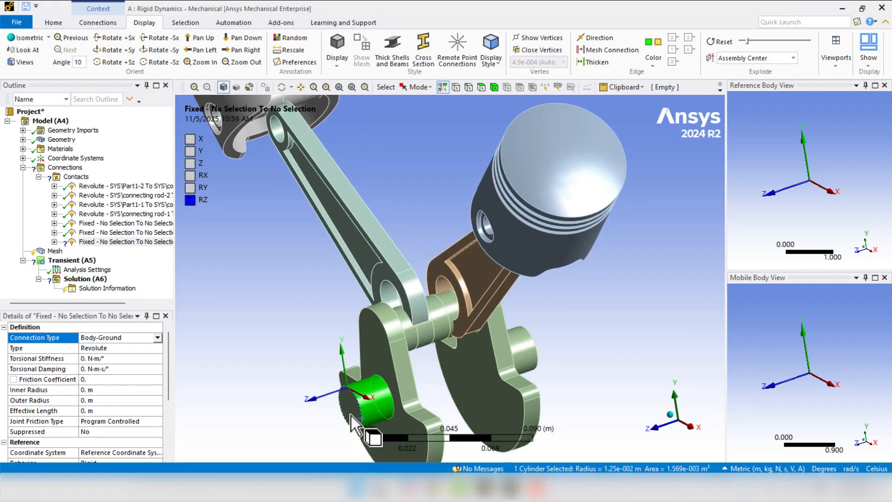
pyautogui.scroll(-3, 61, 411)
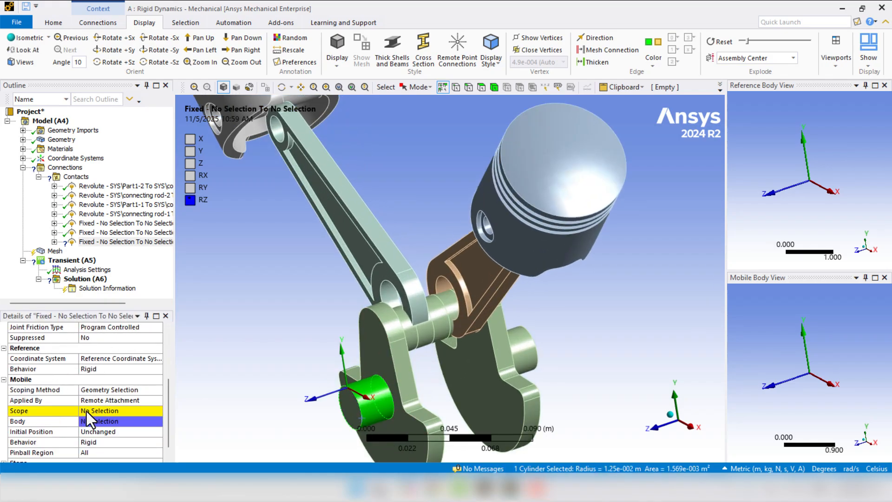
pyautogui.click(91, 409)
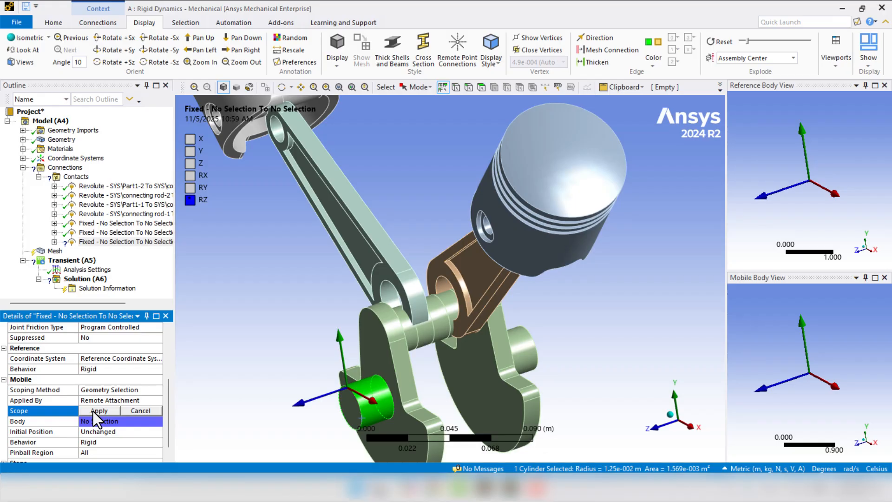
pyautogui.click(93, 411)
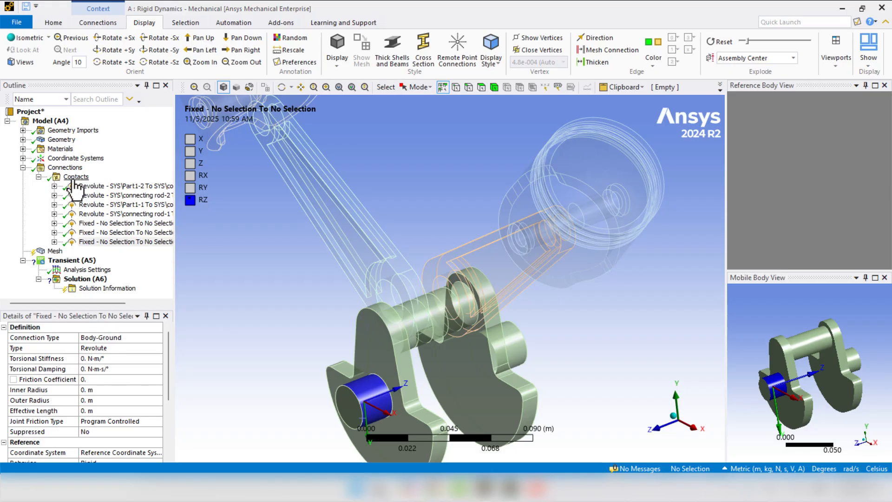
# - Rename the joints in the Contacts group based on their definition so the new ground joints get descriptive names
pyautogui.click(75, 178)
pyautogui.rightClick(73, 179)
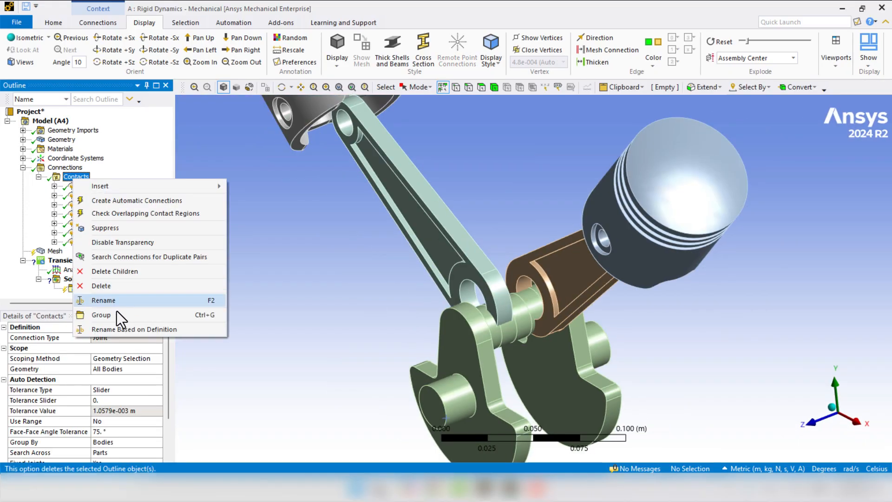
pyautogui.click(154, 330)
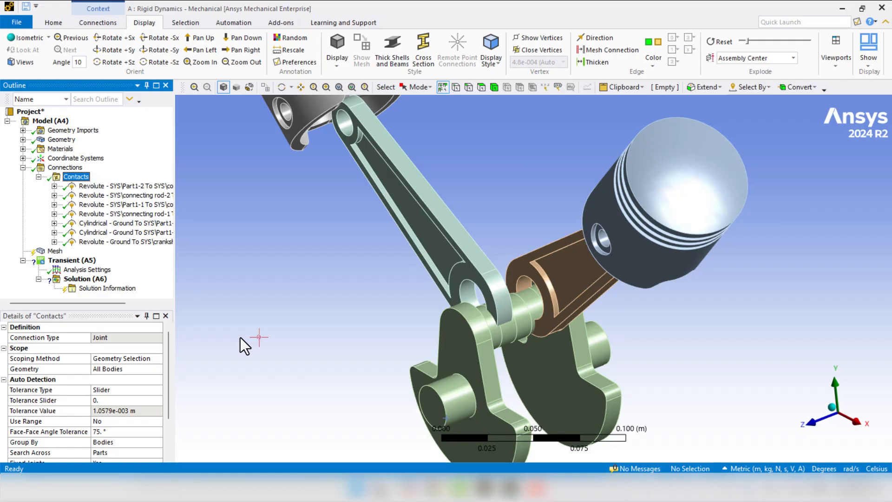
# - Change the type of the Cylindrical - Ground To SYS\Part1-2 joint to General
pyautogui.click(118, 224)
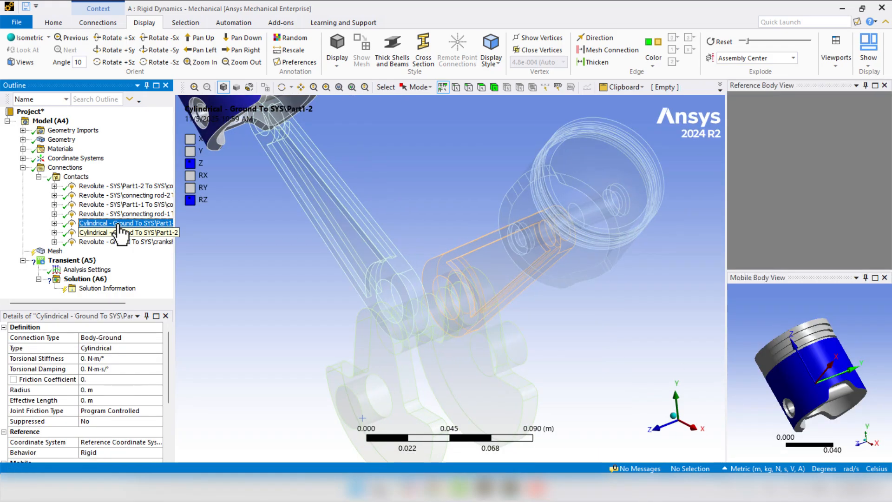
pyautogui.scroll(-5, 309, 325)
pyautogui.moveTo(309, 325)
pyautogui.mouseDown(button='middle')
pyautogui.moveTo(316, 306)
pyautogui.moveTo(308, 283)
pyautogui.mouseUp(button='middle')
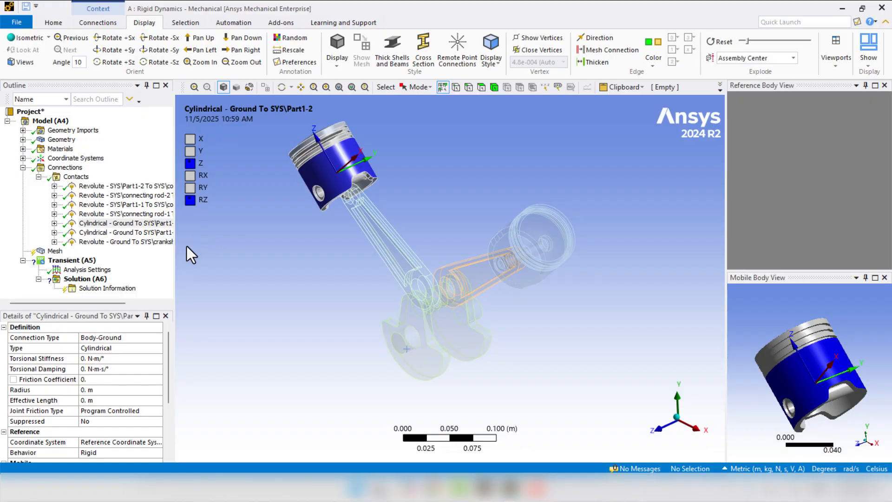
pyautogui.click(85, 350)
pyautogui.click(156, 349)
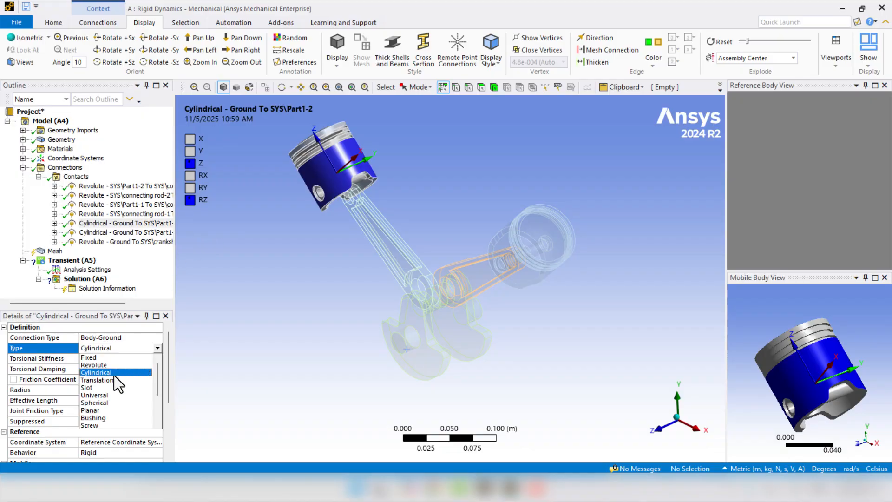
pyautogui.scroll(-2, 107, 381)
pyautogui.click(105, 406)
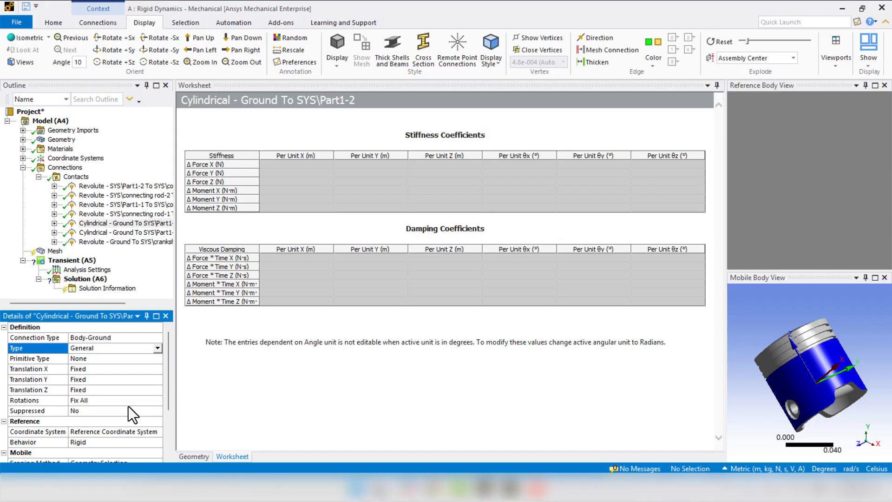
# - Set Translation Z of the General ground joint on SYS\Part1-2 to Free and rename the Contacts joints based on their definition
pyautogui.click(91, 391)
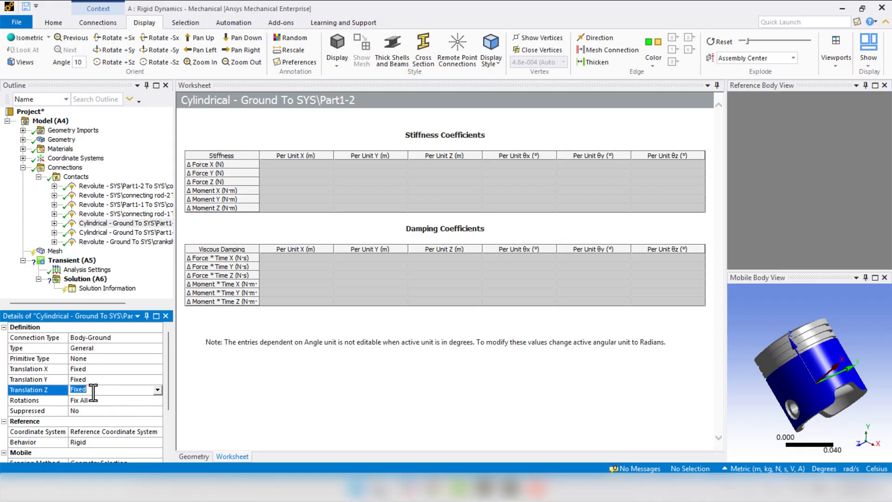
pyautogui.click(155, 392)
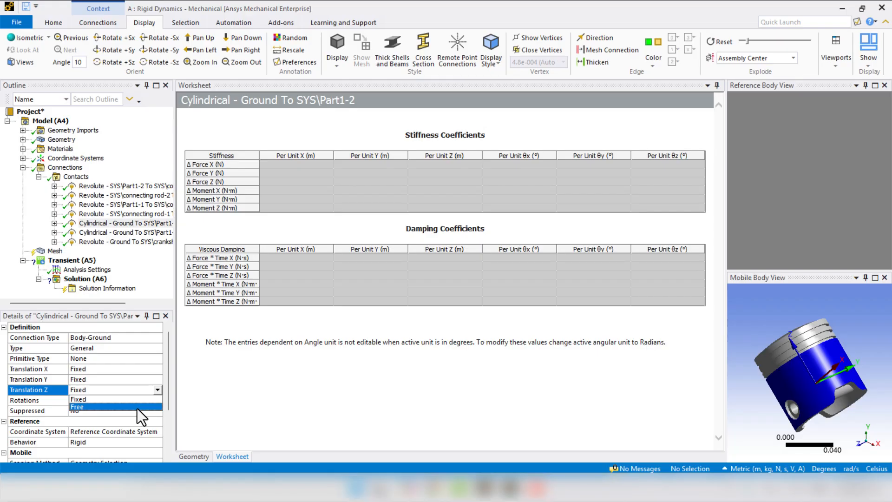
pyautogui.click(137, 408)
pyautogui.click(76, 177)
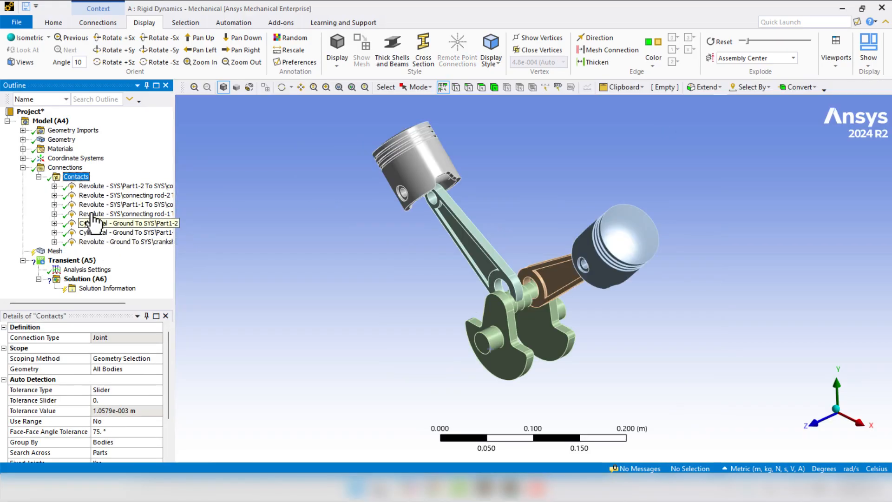
pyautogui.rightClick(83, 178)
pyautogui.click(108, 330)
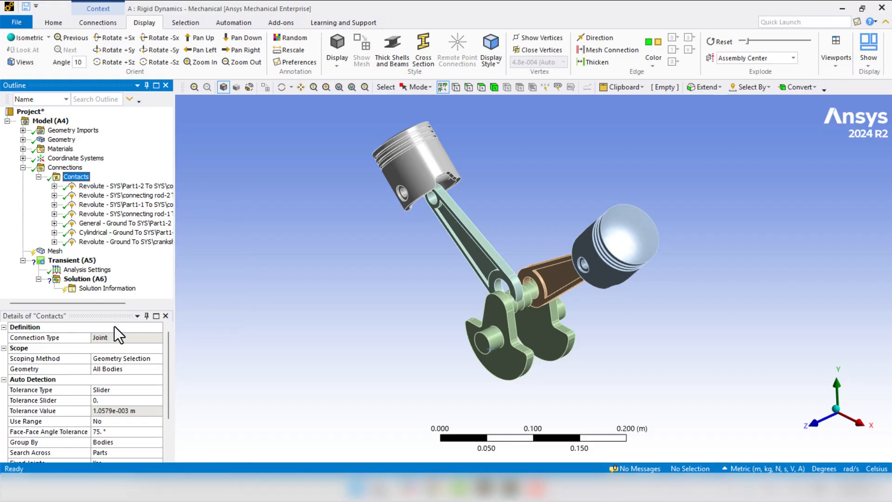
# - Change the General - Ground To SYS\Part1-2 joint's type to Cylindrical and rename the Contacts joints based on their definition
pyautogui.click(90, 225)
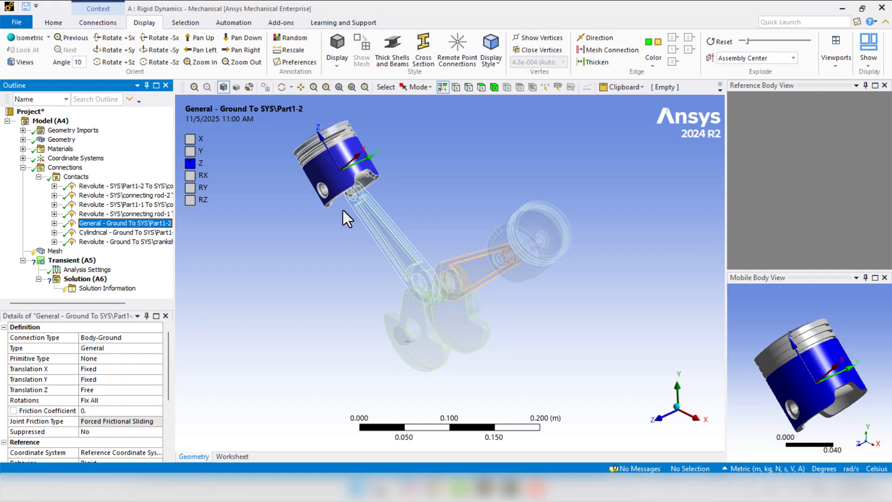
pyautogui.click(146, 348)
pyautogui.click(160, 349)
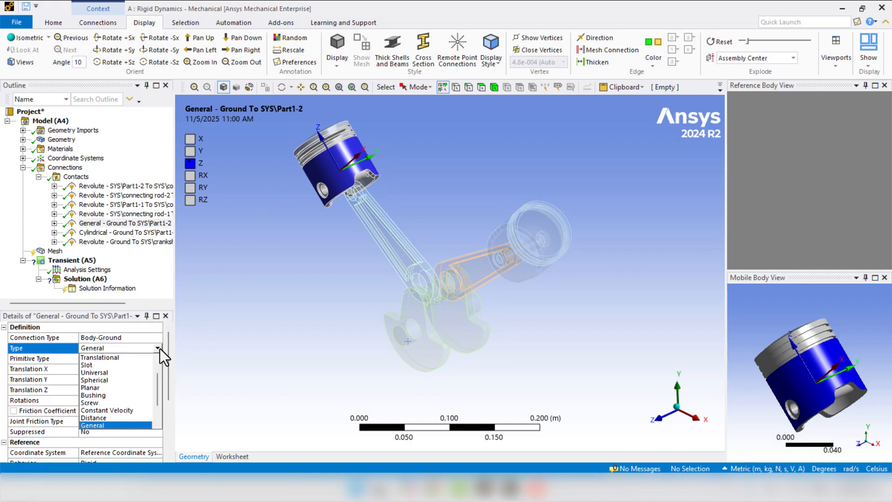
pyautogui.scroll(2, 155, 355)
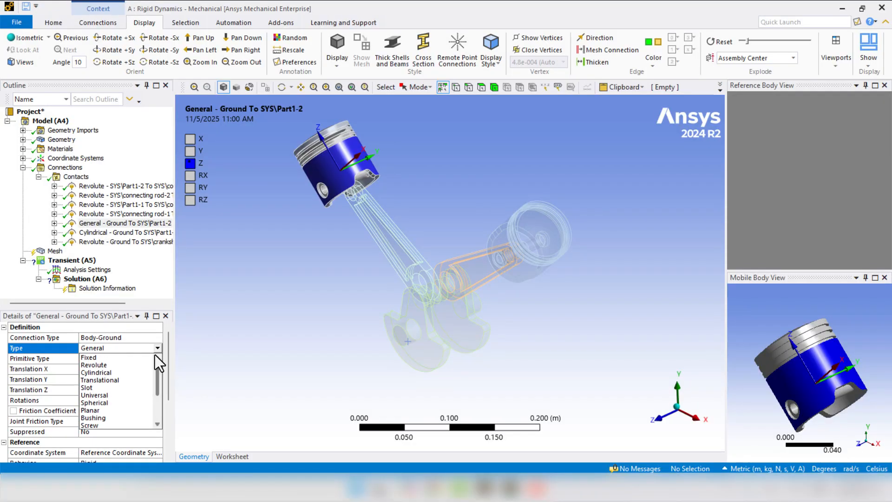
pyautogui.click(139, 371)
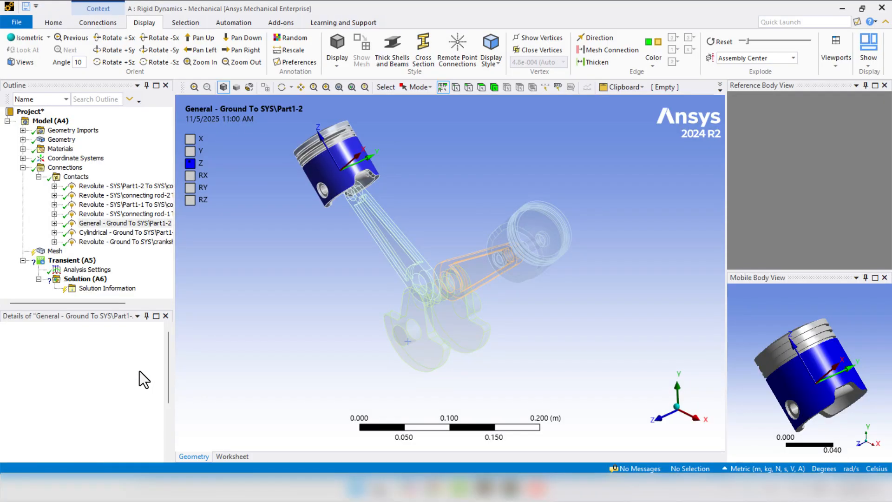
pyautogui.rightClick(75, 177)
pyautogui.click(122, 325)
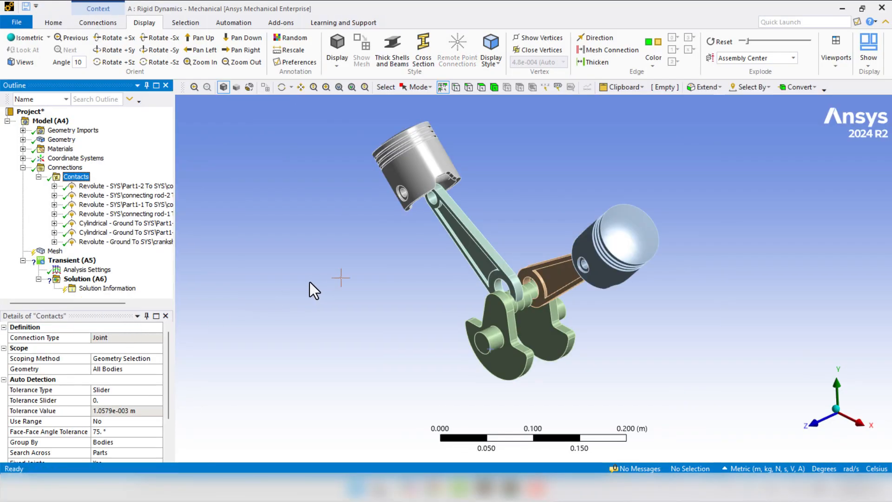
# - Generate the mesh for the engine assembly
pyautogui.moveTo(309, 282); pyautogui.dragTo(310, 276, button='middle')
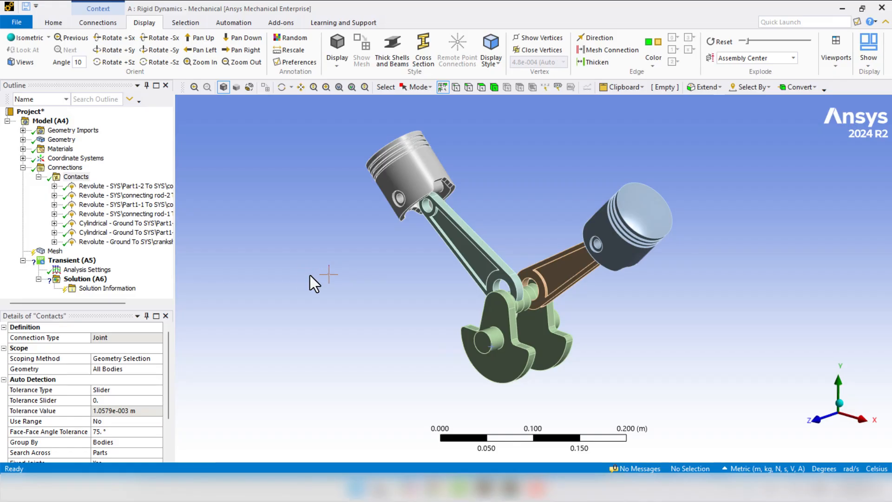
pyautogui.rightClick(55, 252)
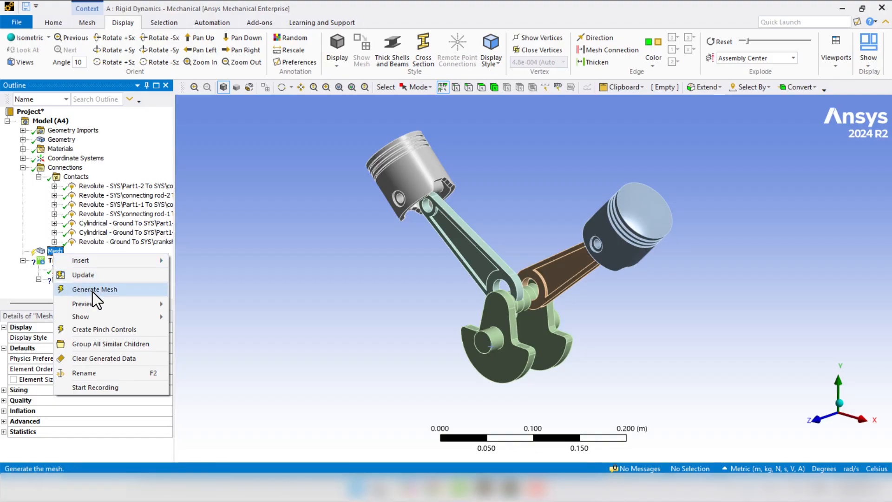
pyautogui.click(110, 292)
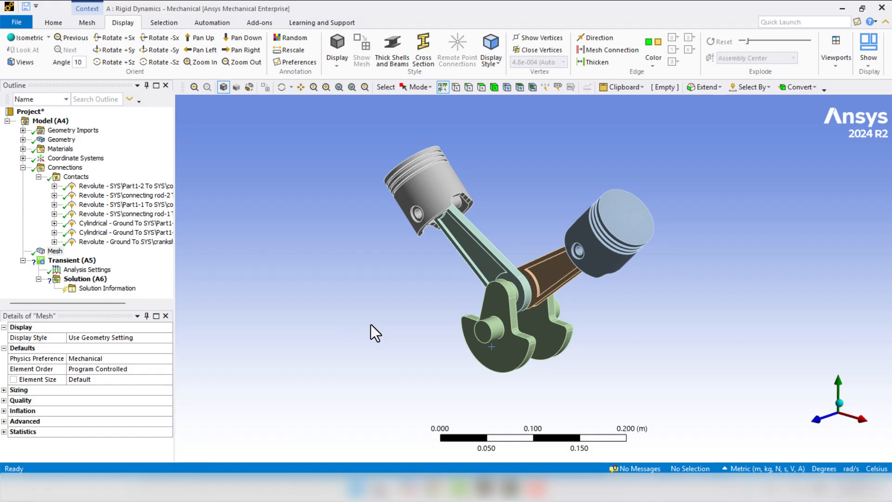
pyautogui.click(493, 330)
pyautogui.moveTo(439, 342); pyautogui.dragTo(376, 329, button='middle')
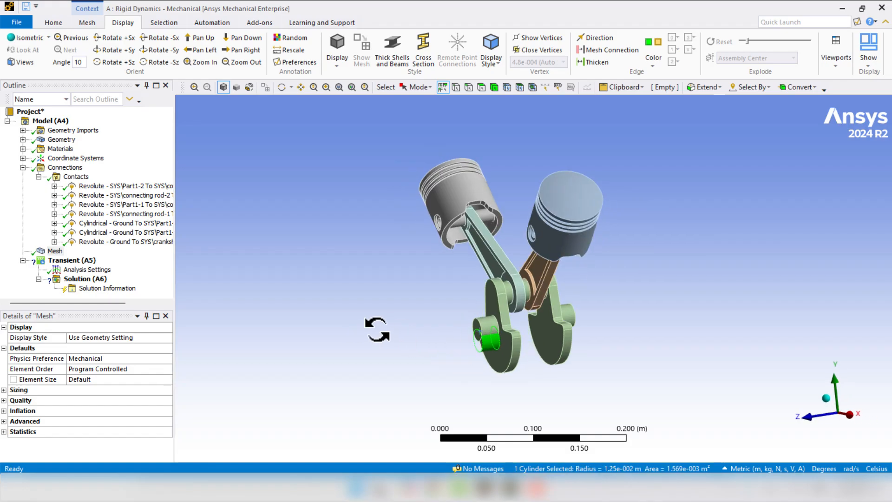
pyautogui.click(486, 324)
pyautogui.click(399, 341)
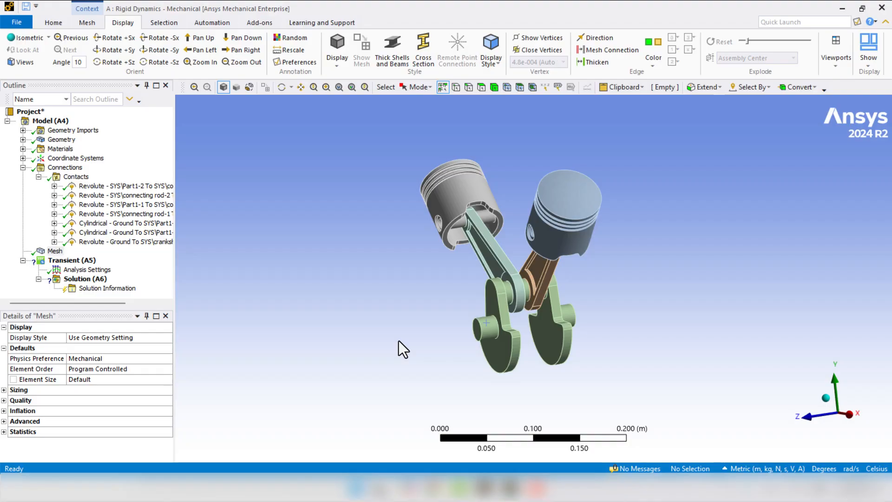
# - Insert a Joint Load into the Transient (A5) analysis
pyautogui.click(69, 261)
pyautogui.rightClick(68, 263)
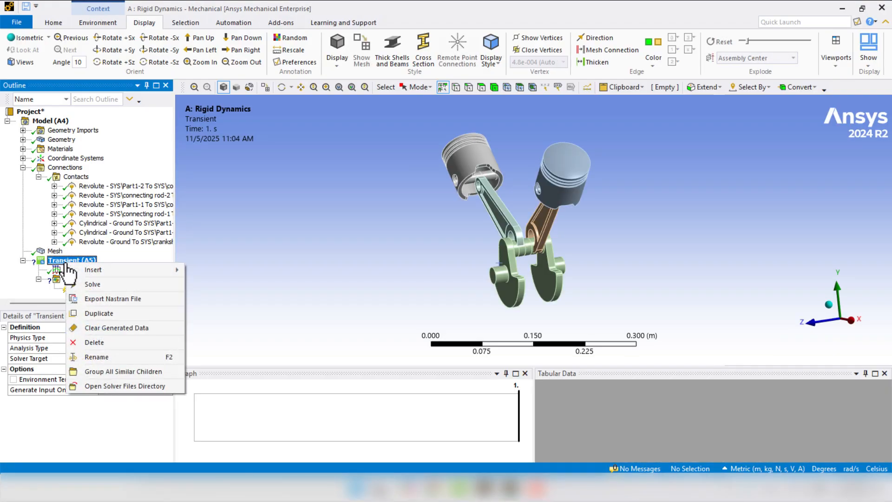
pyautogui.moveTo(80, 272)
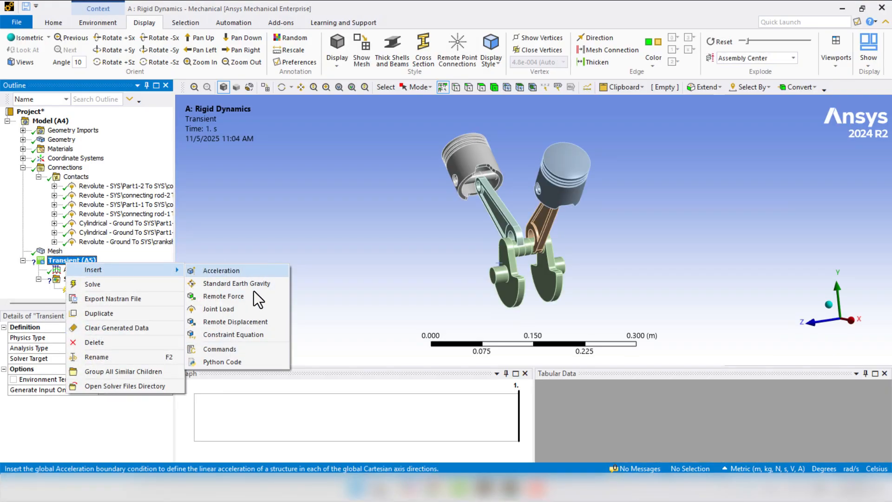
pyautogui.click(251, 307)
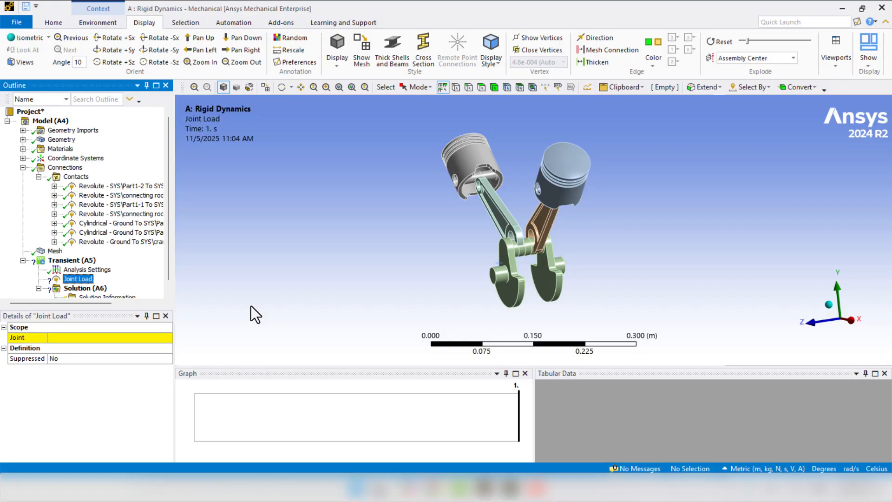
# - Scope the joint load to the Revolute - Ground To SYS\crankshaft-2 joint
pyautogui.click(99, 242)
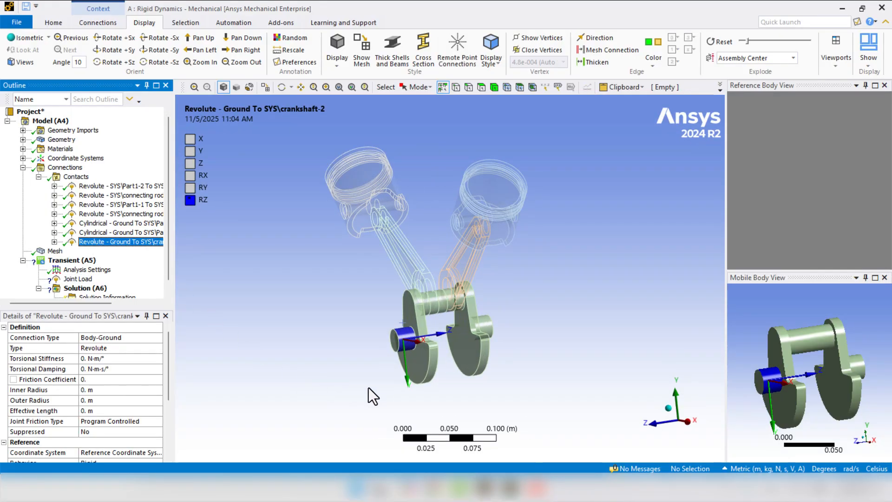
pyautogui.click(75, 279)
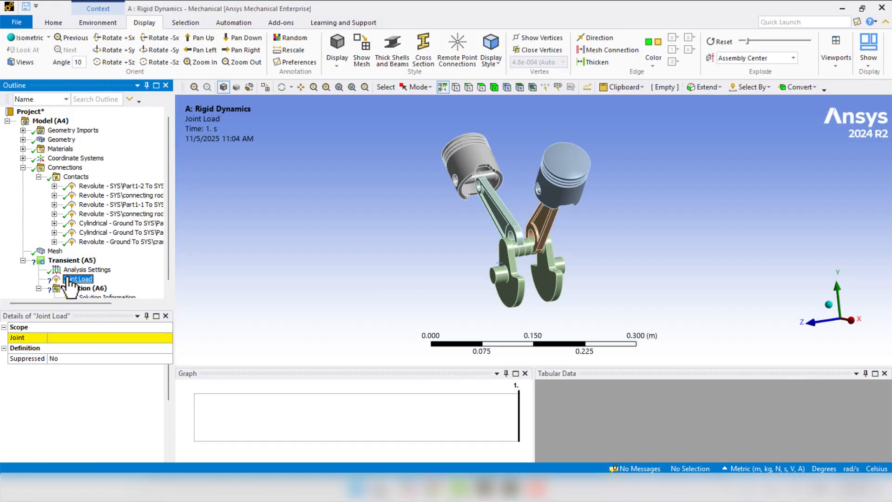
pyautogui.click(49, 338)
pyautogui.click(166, 339)
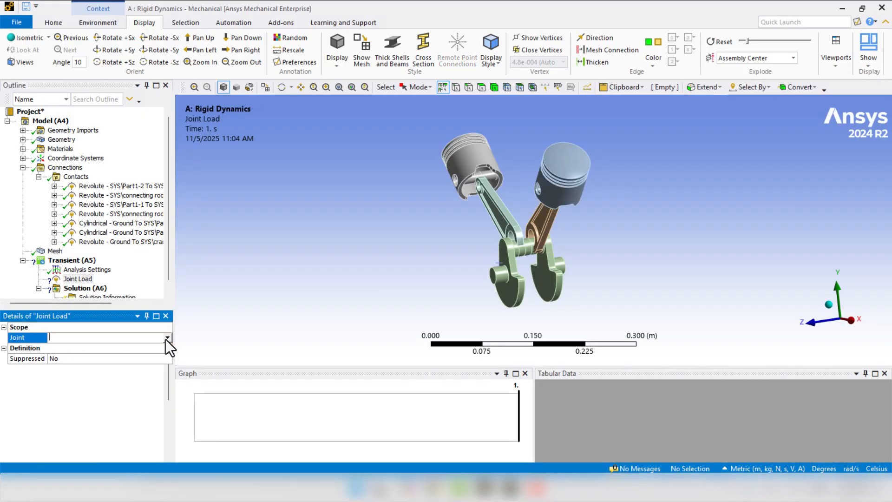
pyautogui.click(165, 340)
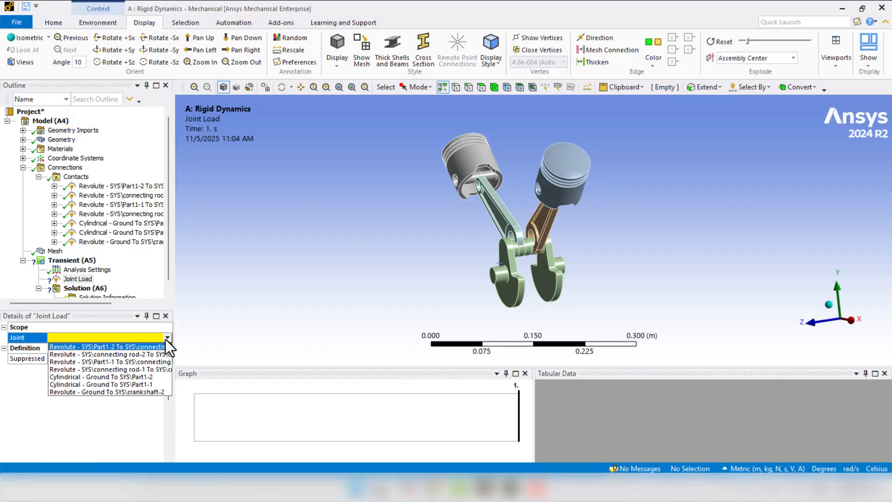
pyautogui.click(118, 392)
pyautogui.moveTo(453, 325); pyautogui.dragTo(482, 331, button='middle')
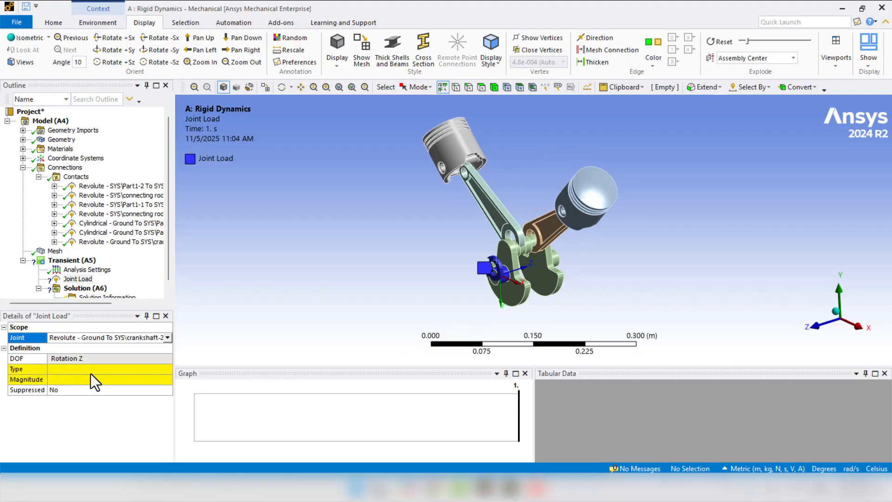
# - Set the crankshaft joint load's type to Rotational Velocity
pyautogui.click(131, 369)
pyautogui.click(166, 371)
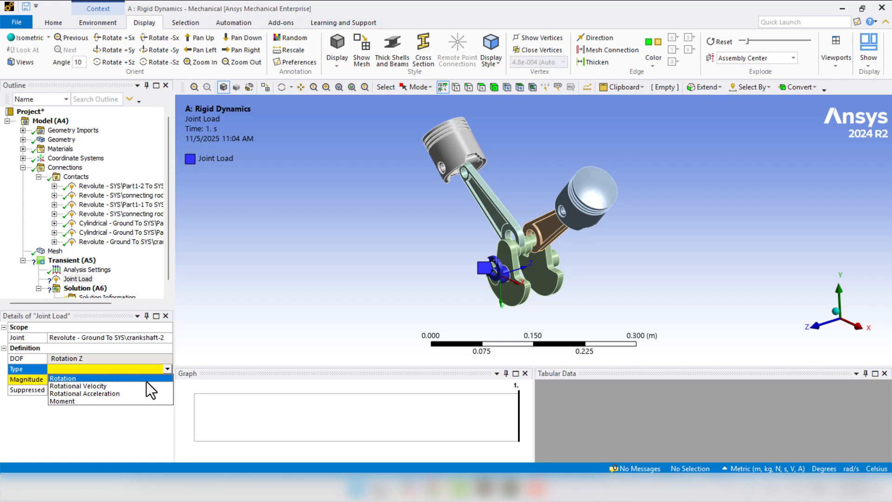
pyautogui.click(118, 386)
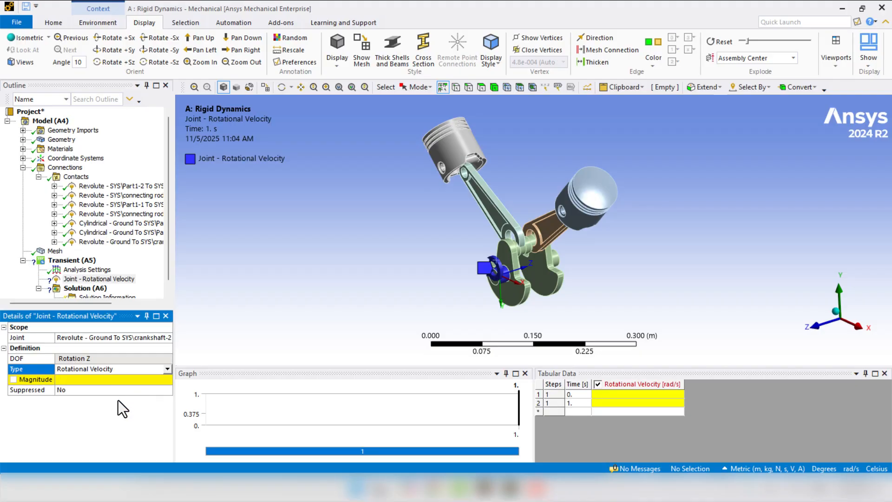
# - Change the rotational velocity units to RPM before filling in the joint load's magnitude
pyautogui.click(119, 378)
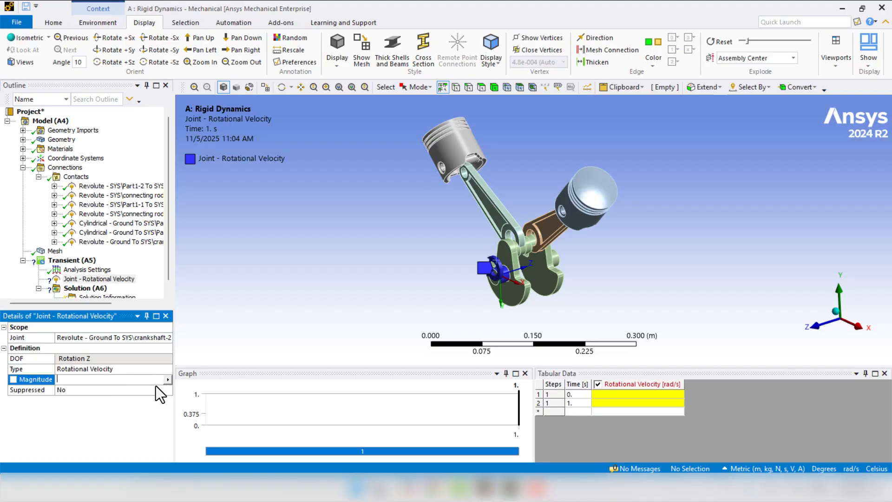
pyautogui.click(618, 403)
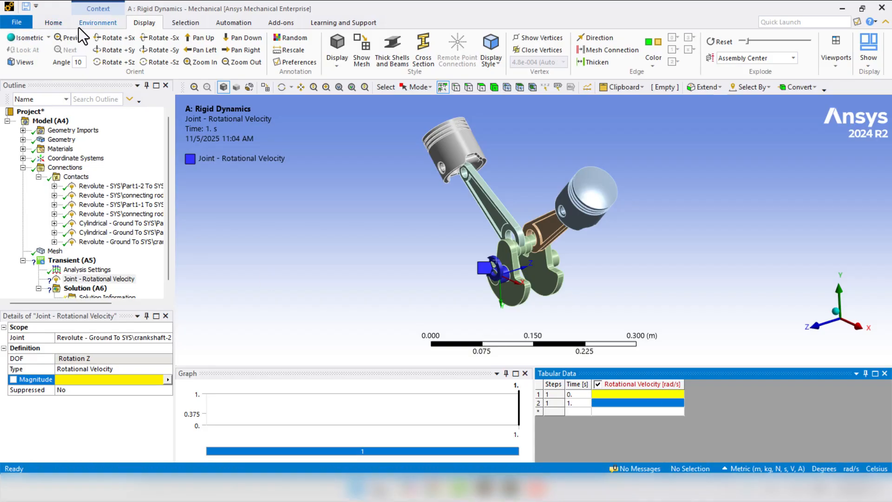
pyautogui.click(54, 22)
pyautogui.click(455, 59)
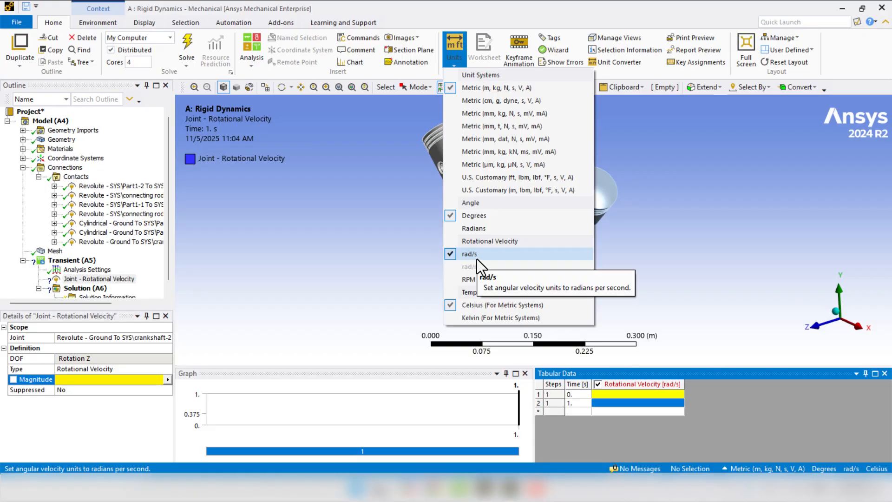
pyautogui.click(478, 281)
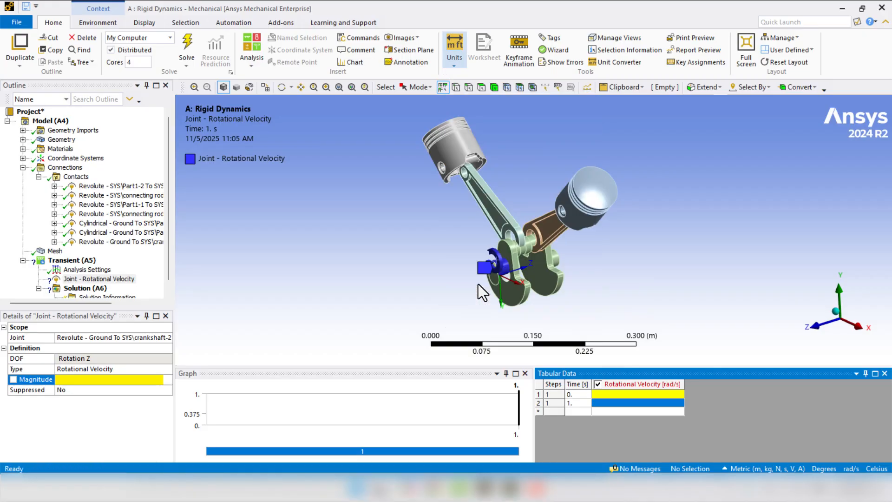
# - Define the joint's rotational velocity as a ramp from 0 RPM at 0 s to 1000 RPM at 1 s
pyautogui.click(601, 404)
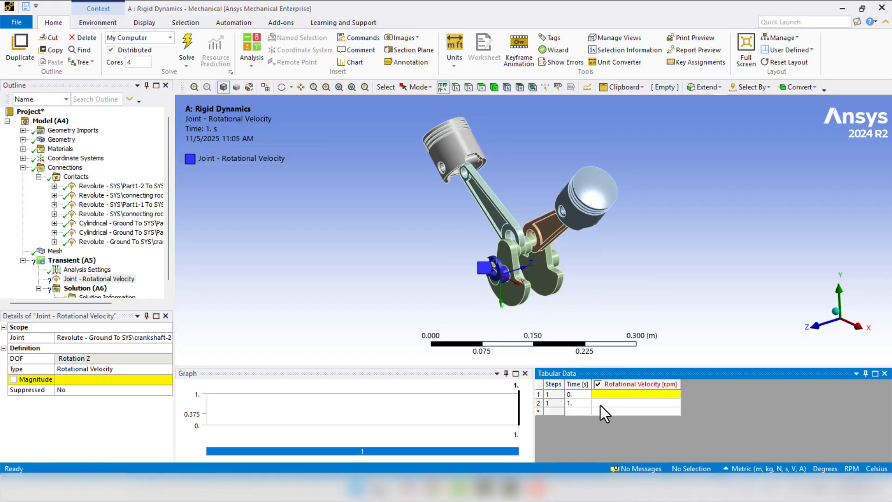
pyautogui.write('1000')
pyautogui.press('Return')
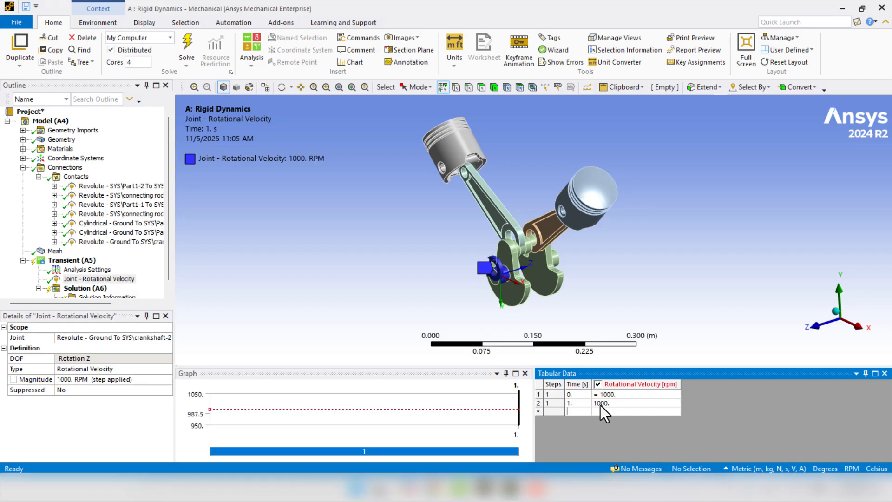
pyautogui.click(627, 395)
pyautogui.write('0')
pyautogui.press('Tab')
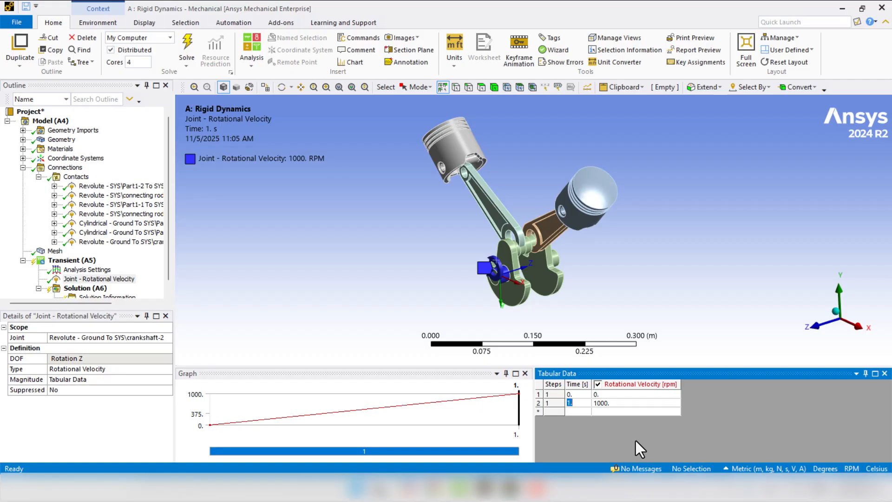
# - View the transient Analysis Settings and switch to the Workbench project window, maximizing it
pyautogui.click(108, 270)
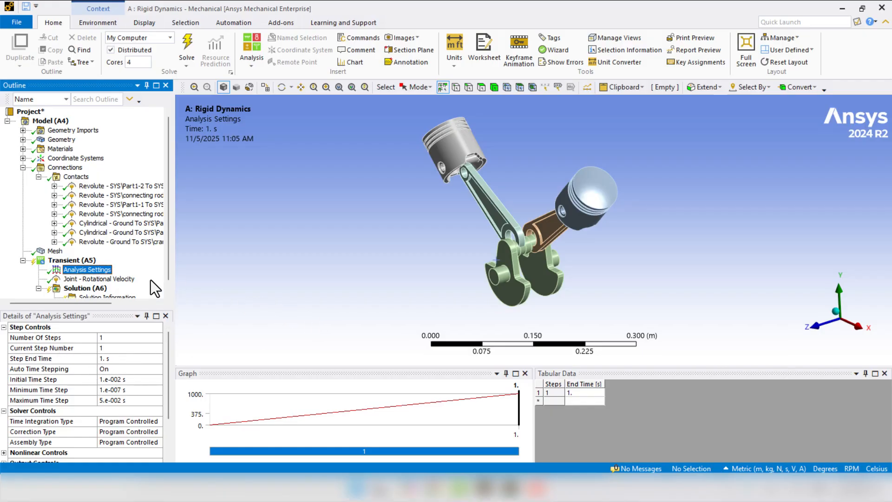
pyautogui.click(63, 260)
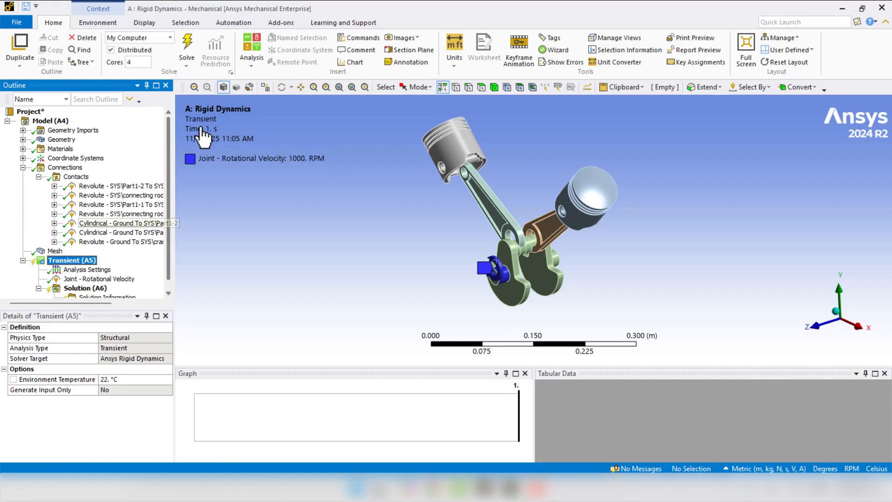
pyautogui.moveTo(264, 8); pyautogui.dragTo(740, 113)
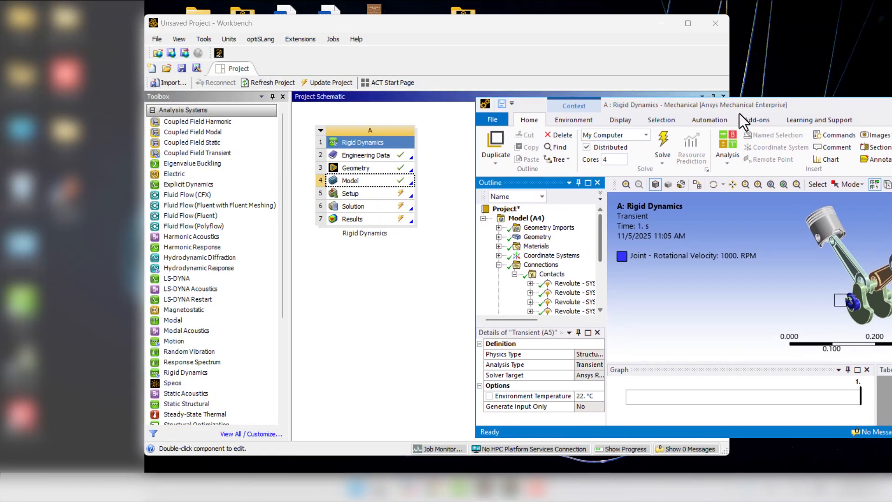
pyautogui.doubleClick(386, 28)
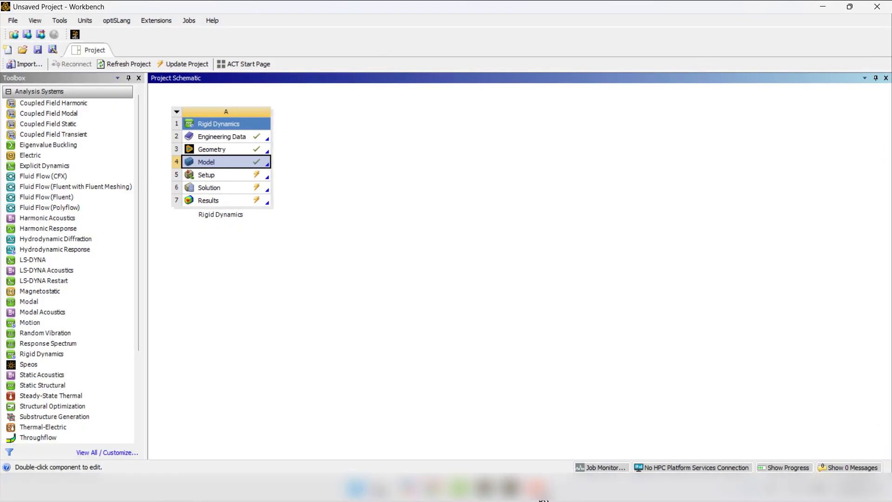
# - Switch back to the maximized Mechanical window, solve the transient analysis and open its solver output
pyautogui.click(534, 498)
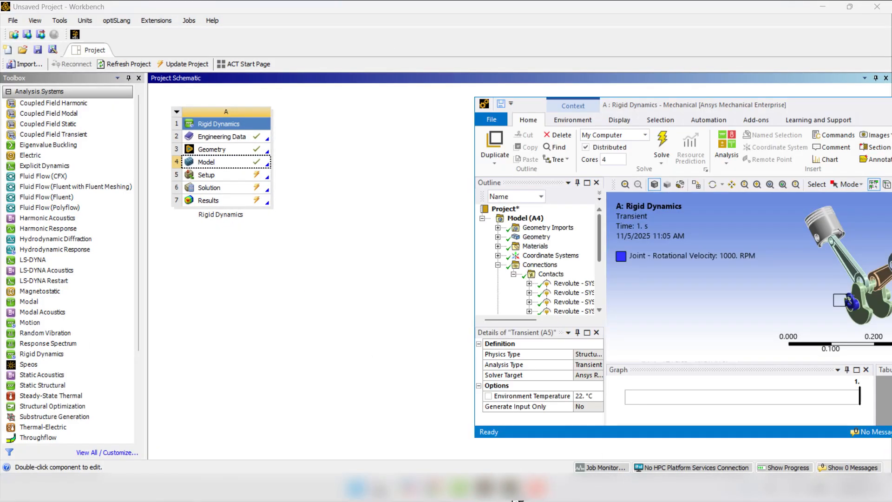
pyautogui.doubleClick(628, 105)
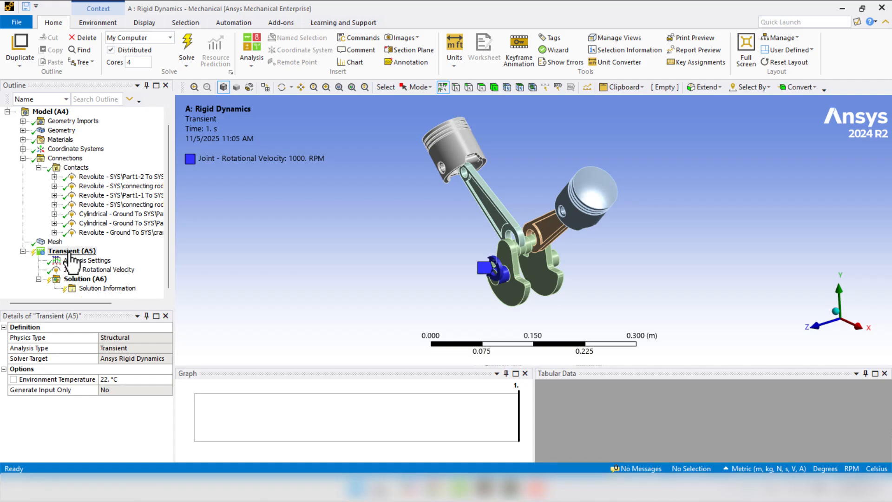
pyautogui.rightClick(71, 253)
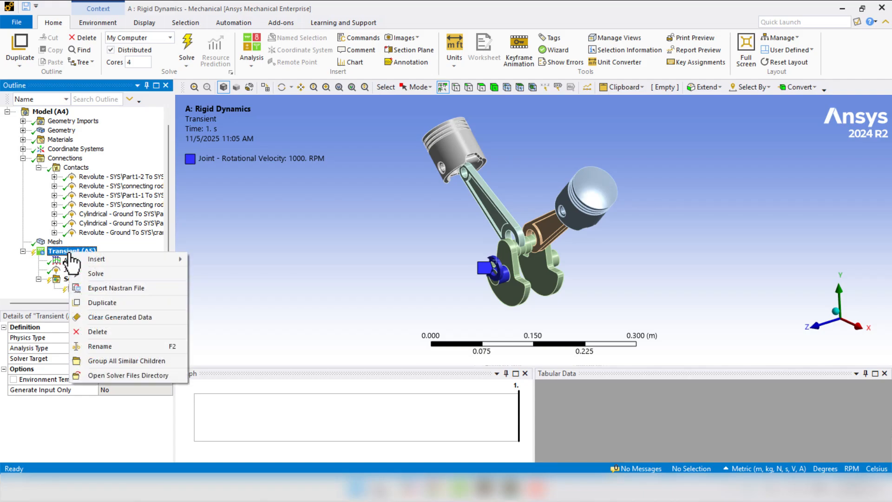
pyautogui.click(89, 273)
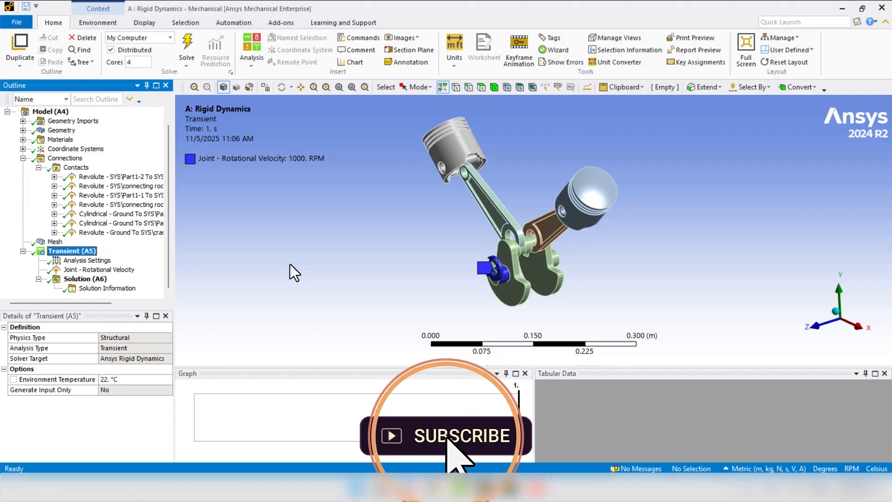
pyautogui.click(95, 287)
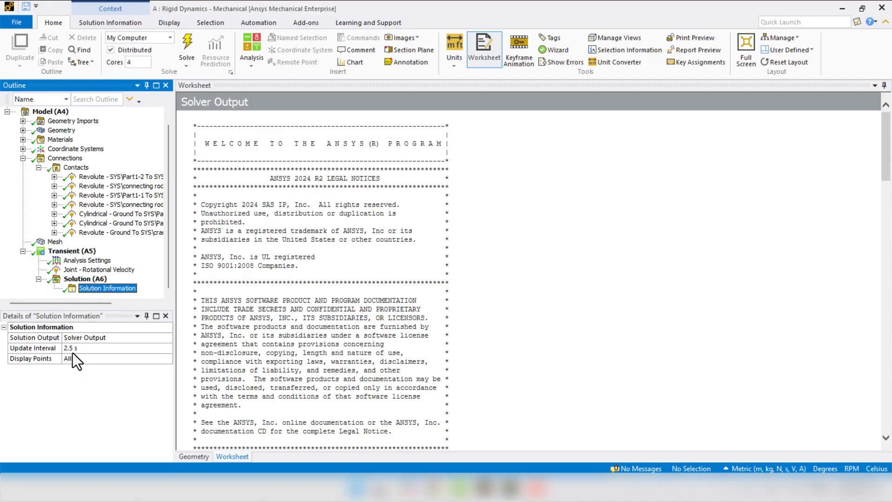
# - Add a Total Deformation result for all bodies to the solution and evaluate it
pyautogui.rightClick(80, 278)
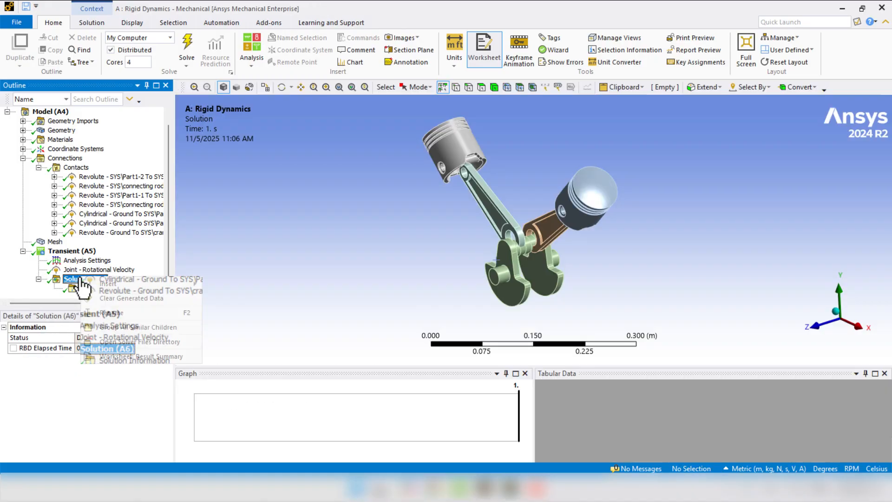
pyautogui.moveTo(93, 282)
pyautogui.moveTo(261, 284)
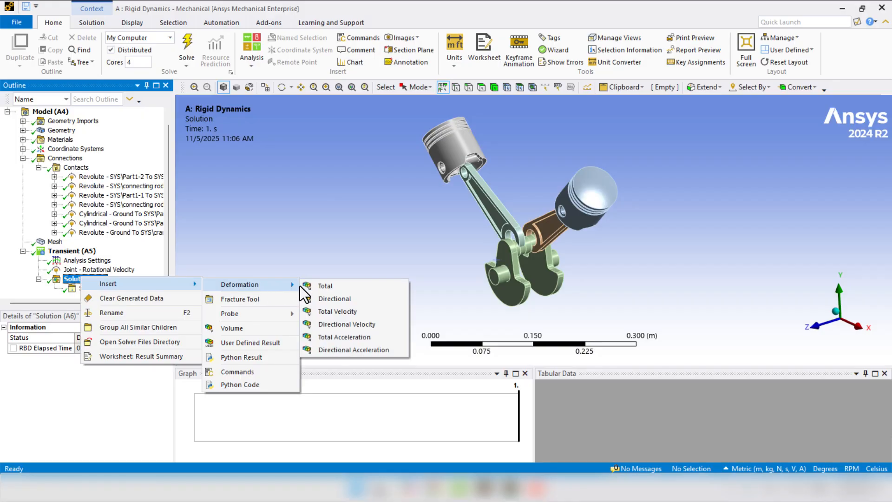
pyautogui.click(321, 286)
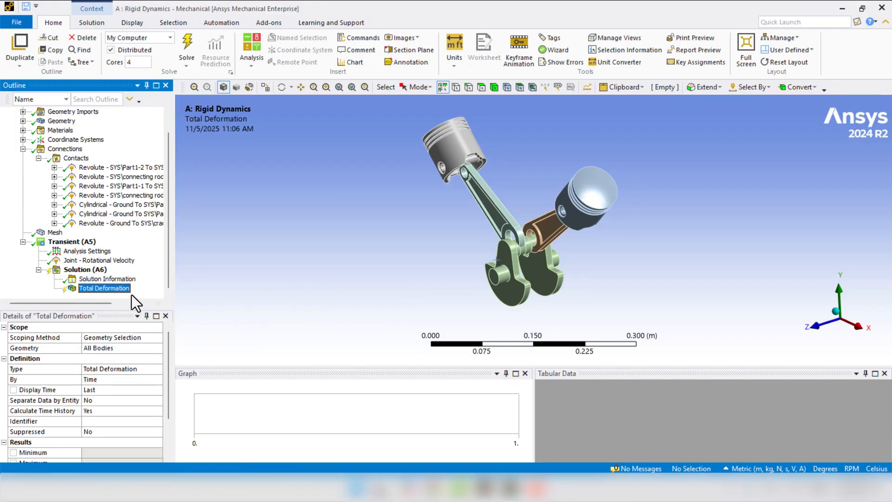
pyautogui.press('F5')
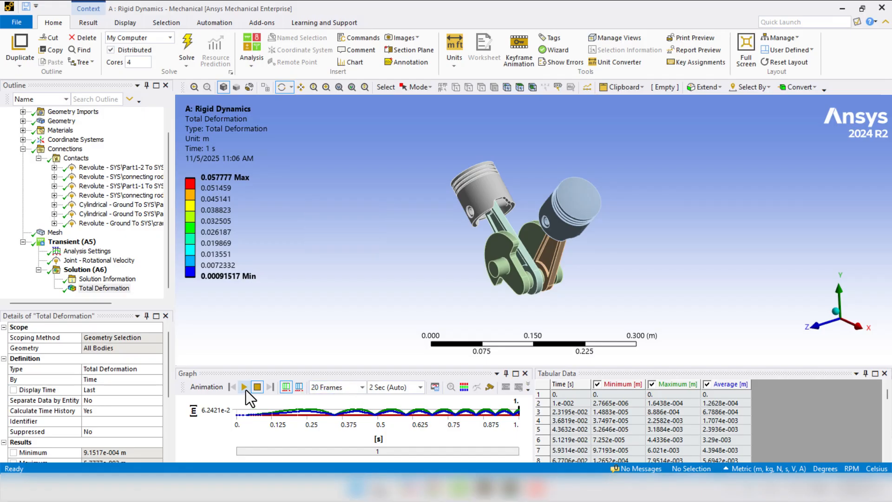
# - Play the total deformation animation, watch the engine motion looking along the Z axis, and stop it
pyautogui.click(245, 388)
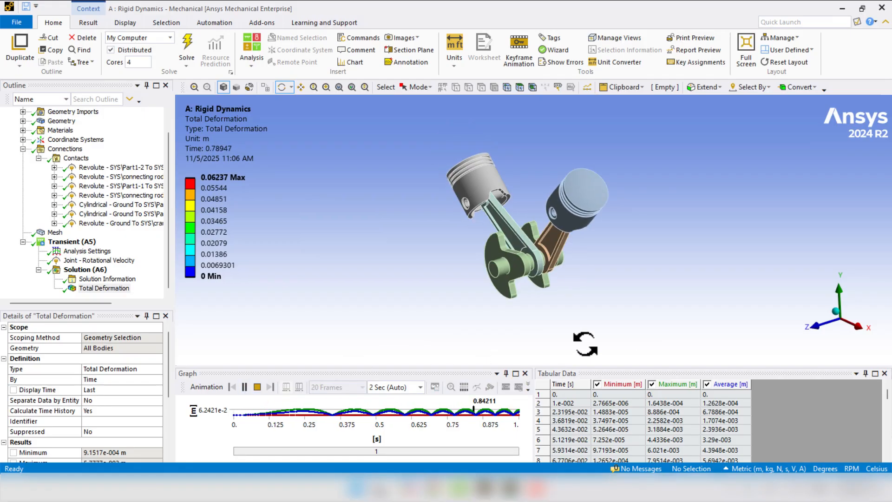
pyautogui.click(813, 326)
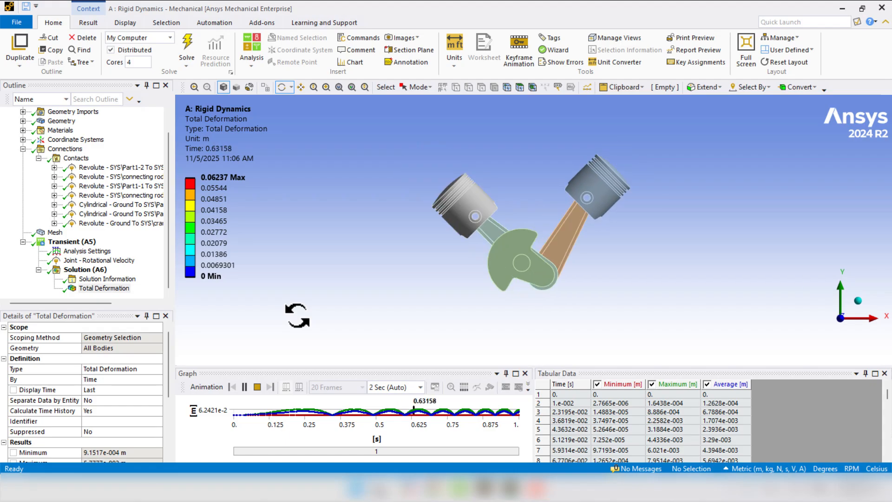
pyautogui.click(258, 386)
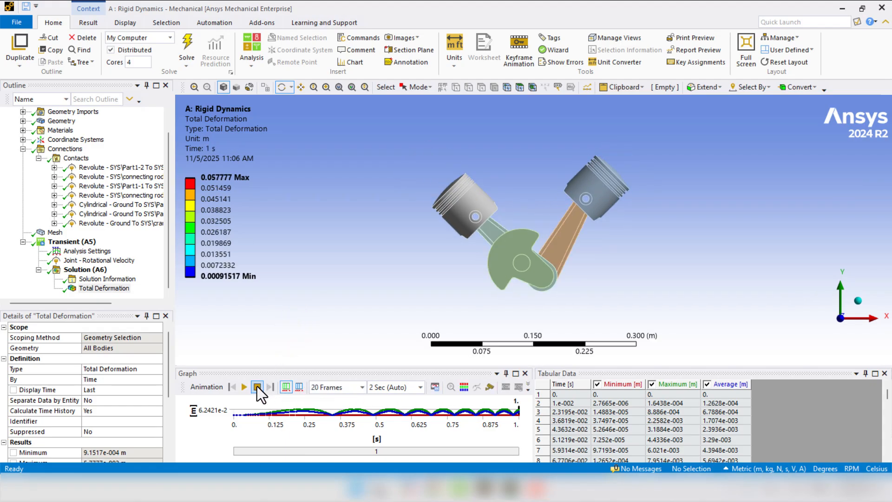
# - Set the total deformation animation to 100 frames, replay it and stop it
pyautogui.click(363, 387)
pyautogui.click(338, 443)
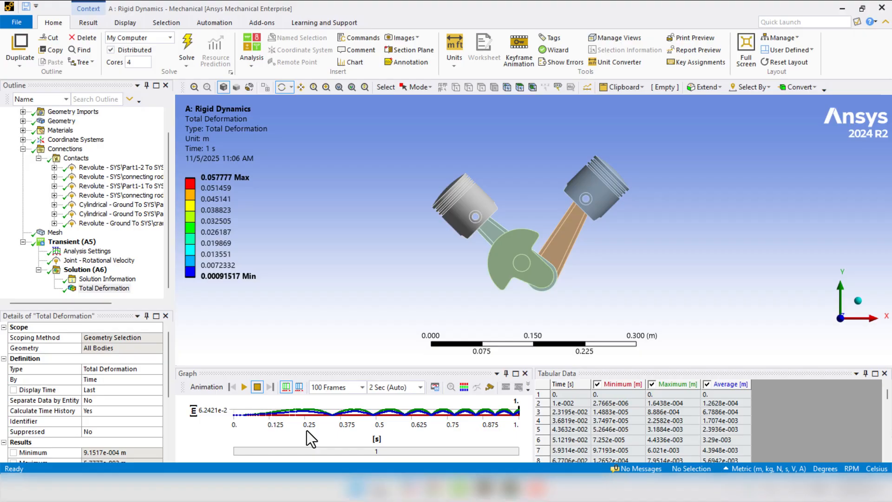
pyautogui.click(244, 387)
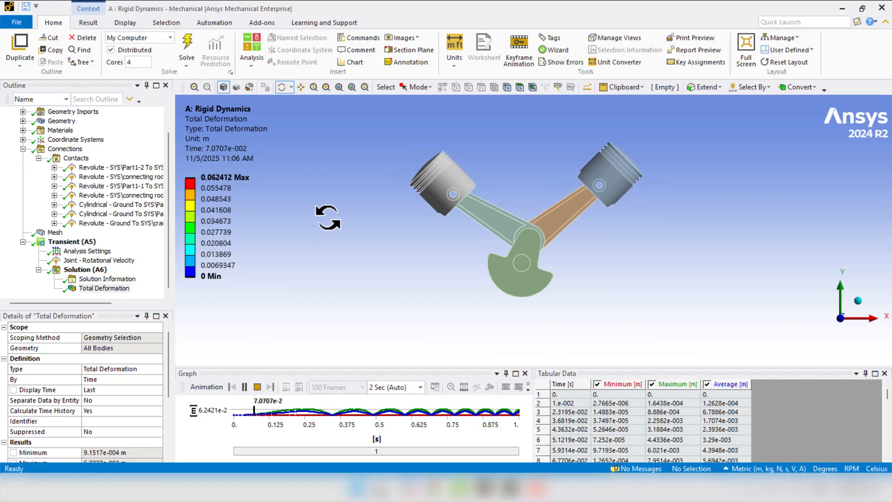
pyautogui.click(257, 387)
pyautogui.click(257, 389)
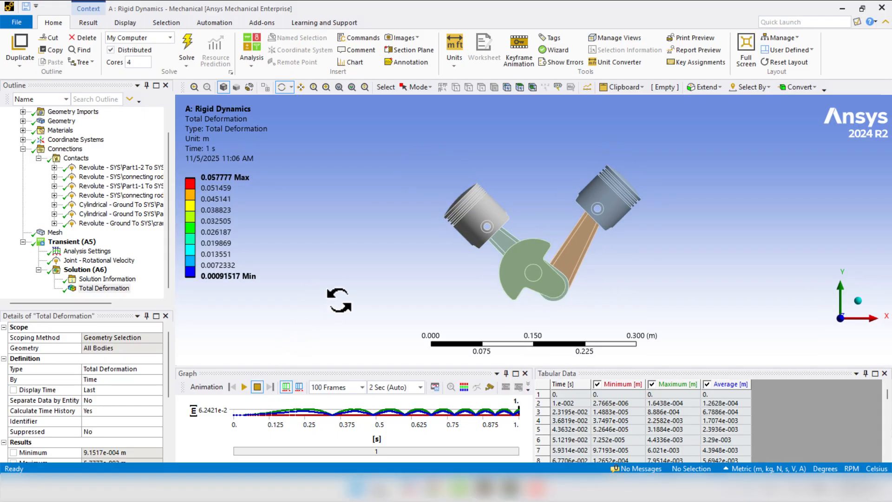
pyautogui.press('0')
pyautogui.scroll(-3, 339, 300)
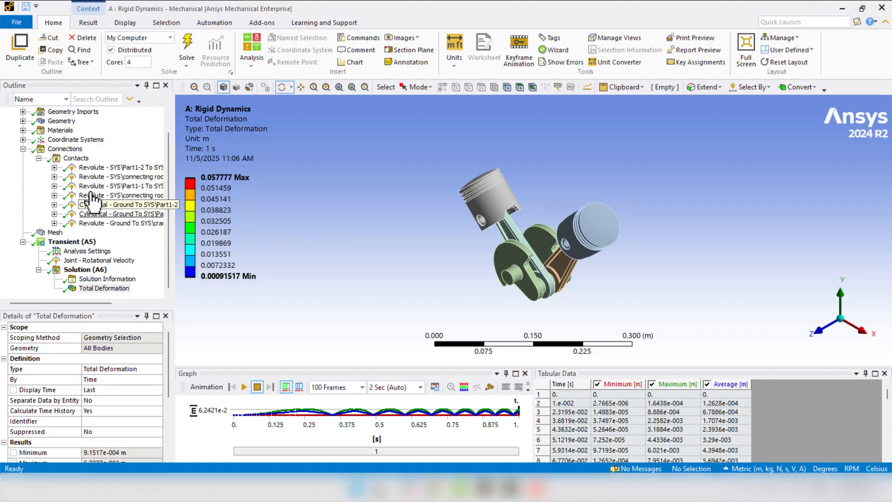
# - Run a Redundancy Analysis on the connections and enlarge its results area to show all joints
pyautogui.rightClick(64, 148)
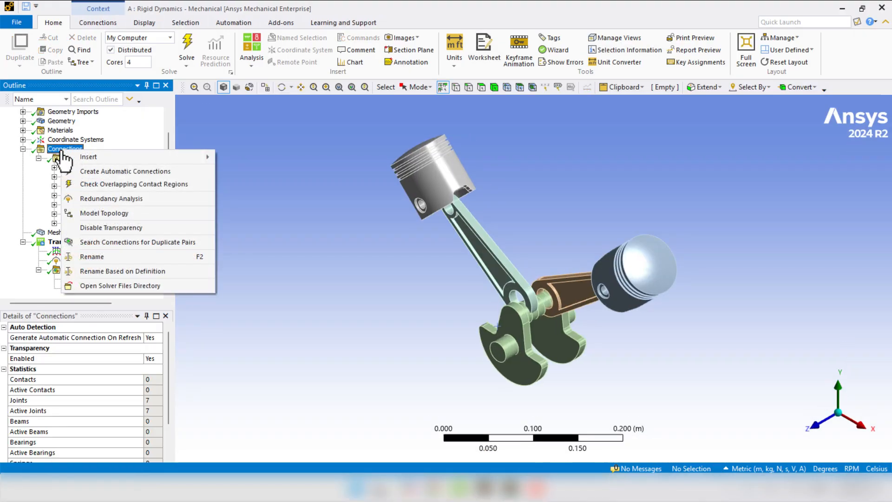
pyautogui.click(118, 199)
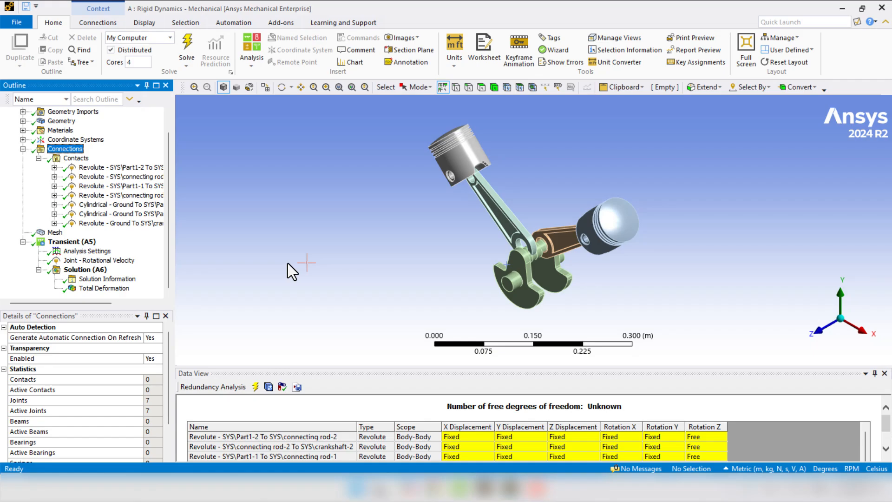
pyautogui.click(257, 390)
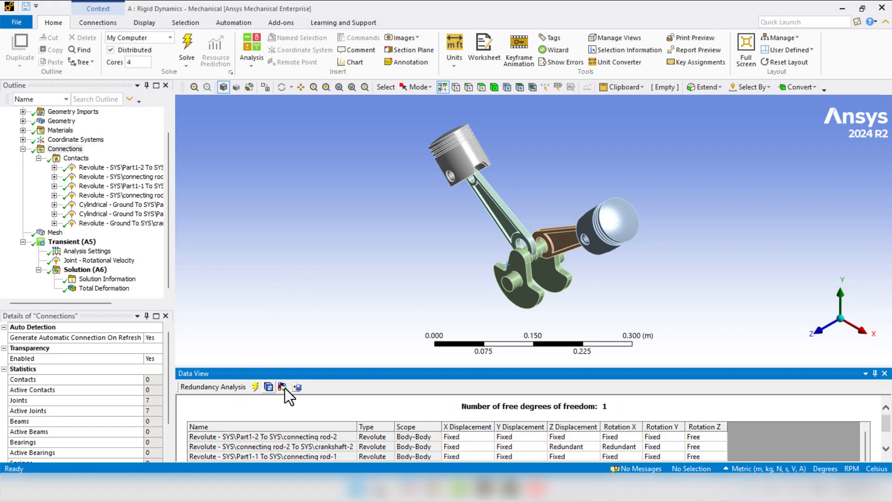
pyautogui.moveTo(352, 371); pyautogui.dragTo(351, 306)
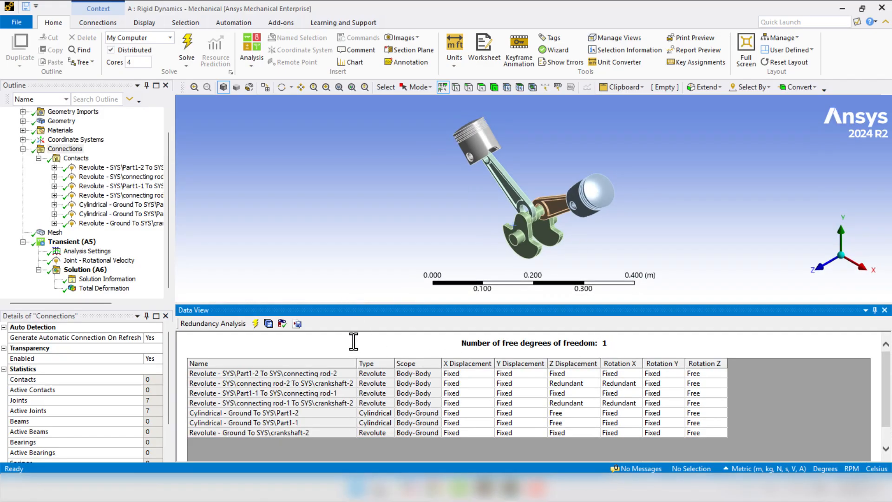
# - Examine the Z Displacement and Rotation X constraints of the two connecting rod to crankshaft revolute joints
pyautogui.click(225, 387)
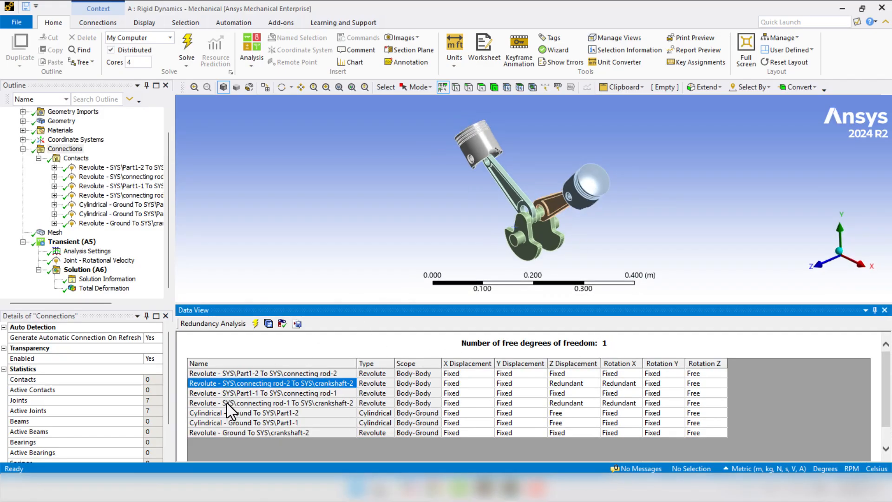
pyautogui.click(227, 403)
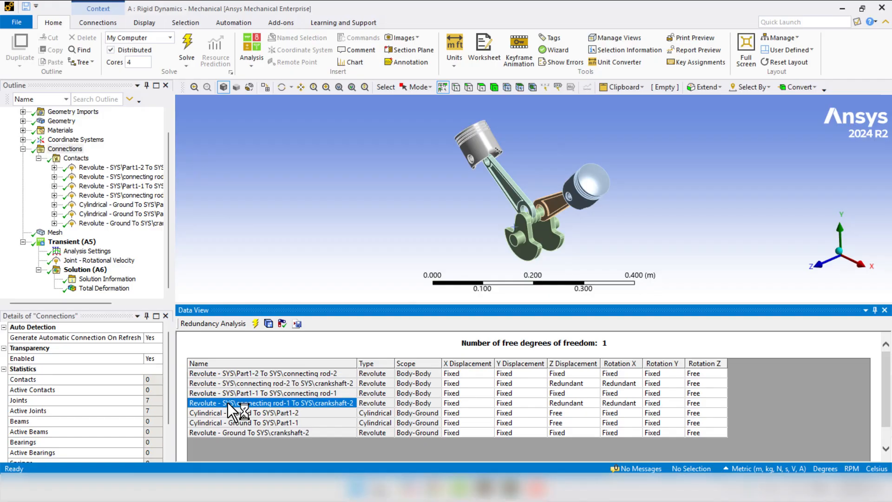
pyautogui.click(565, 404)
pyautogui.click(622, 404)
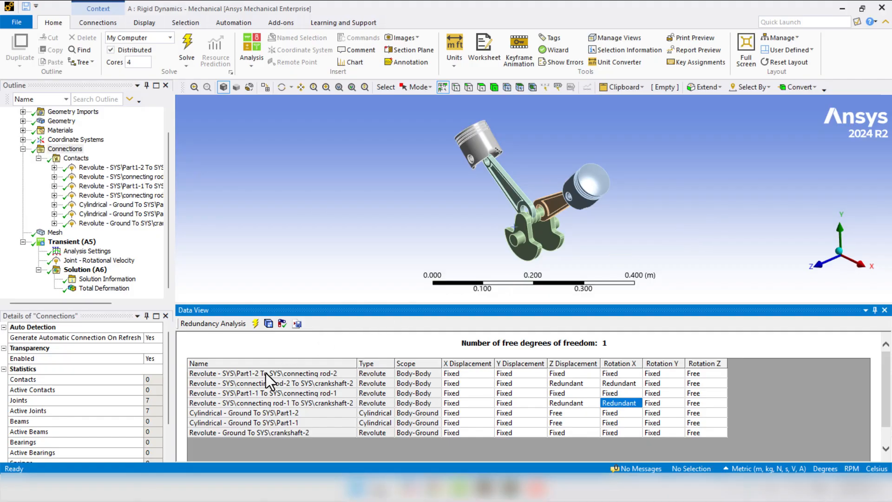
# - Go to the connecting rod-2 to crankshaft-2 joint in the tree and inspect its contact faces up close
pyautogui.click(247, 383)
pyautogui.rightClick(247, 383)
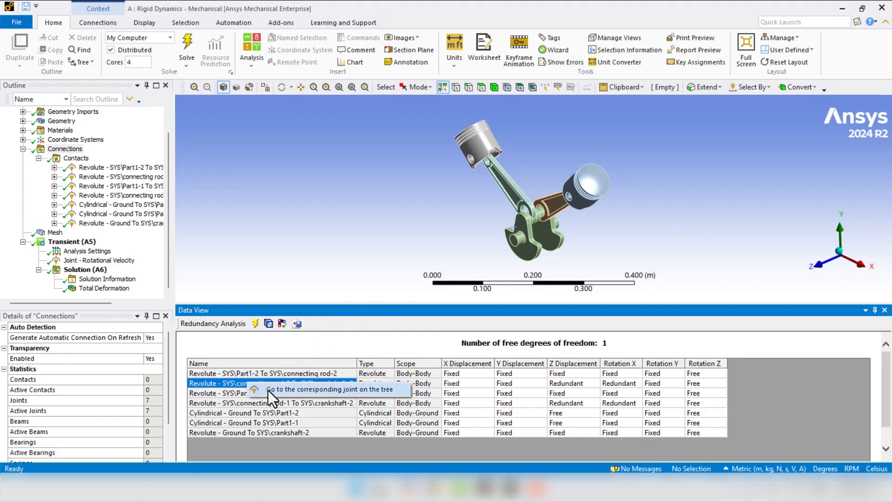
pyautogui.click(305, 391)
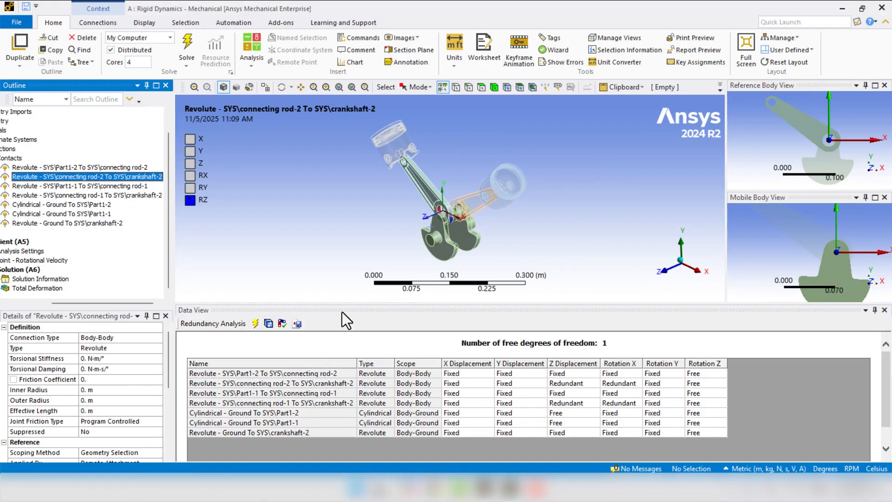
pyautogui.scroll(5, 422, 218)
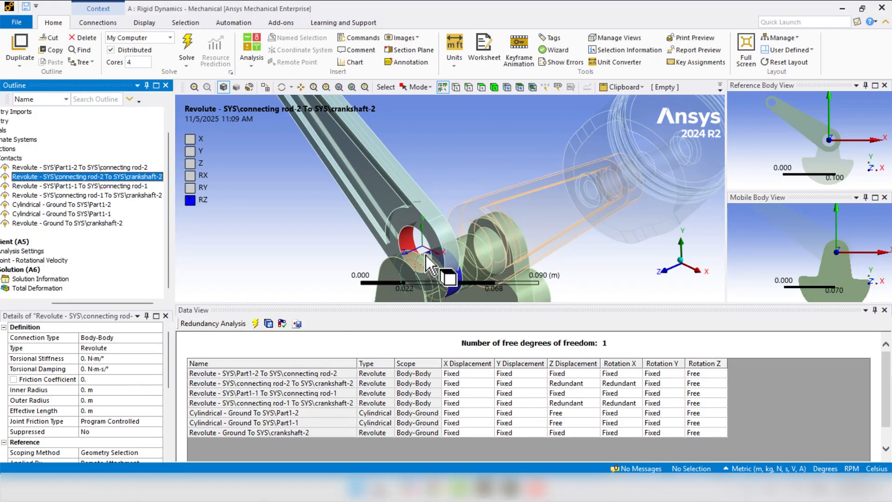
pyautogui.scroll(1, 423, 251)
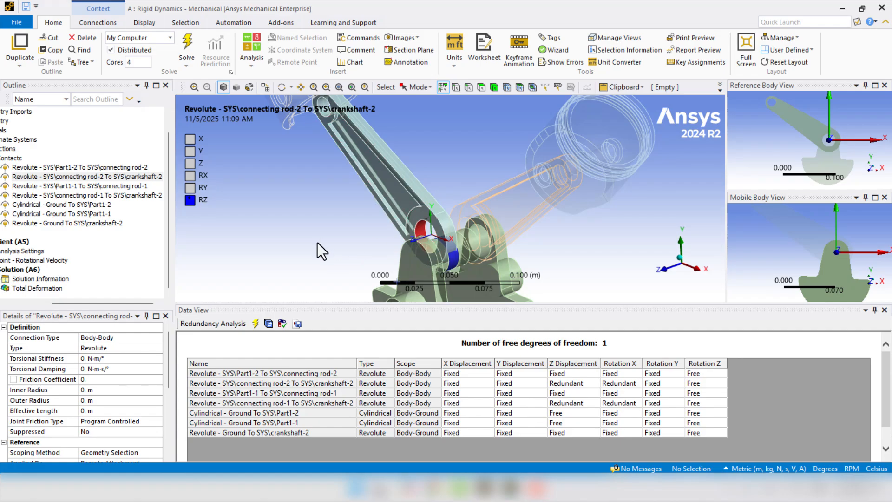
pyautogui.scroll(-2, 318, 243)
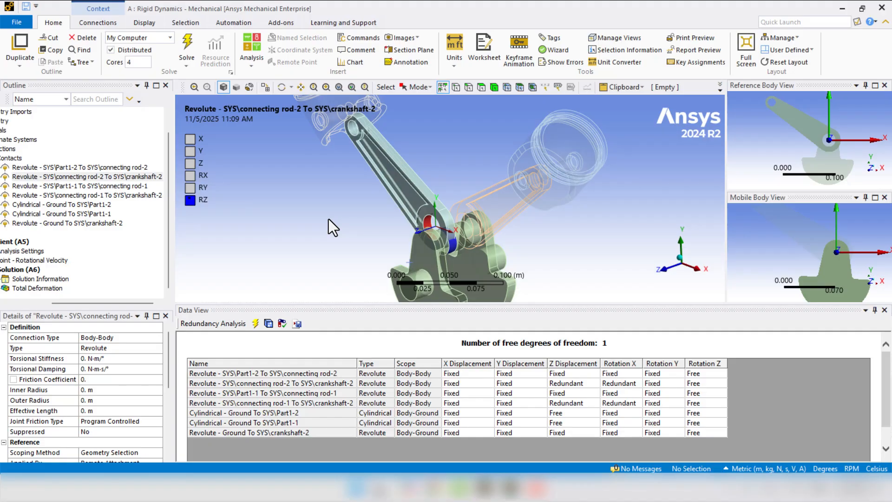
# - Convert the redundant constraints to free, update the joint definitions, and review the connecting rod-2 to crankshaft-2 joint's Translation Z setting
pyautogui.click(267, 325)
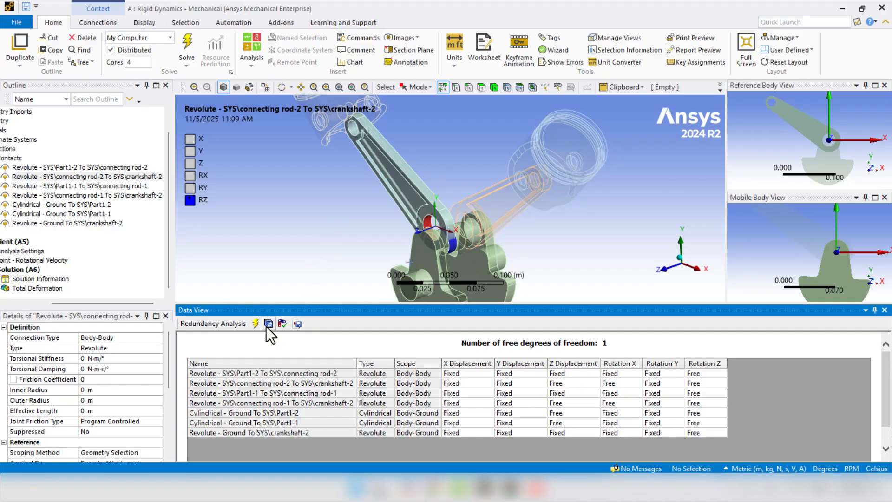
pyautogui.click(282, 326)
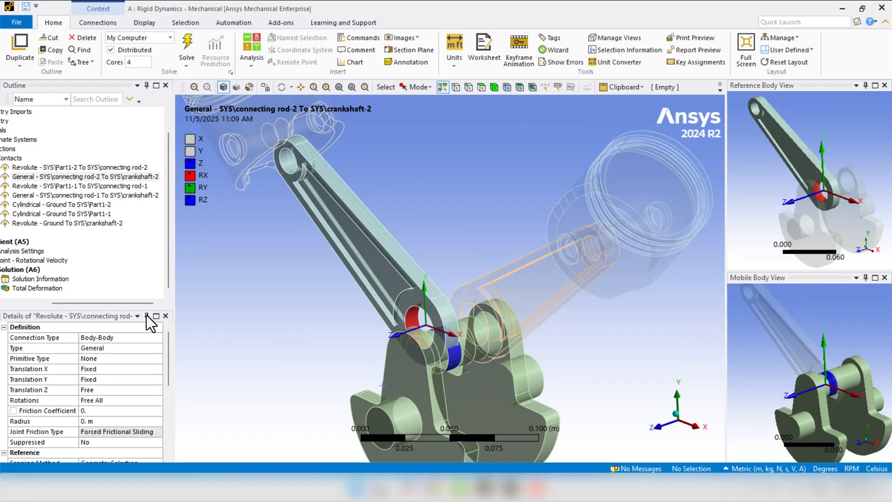
pyautogui.moveTo(128, 305); pyautogui.dragTo(104, 303)
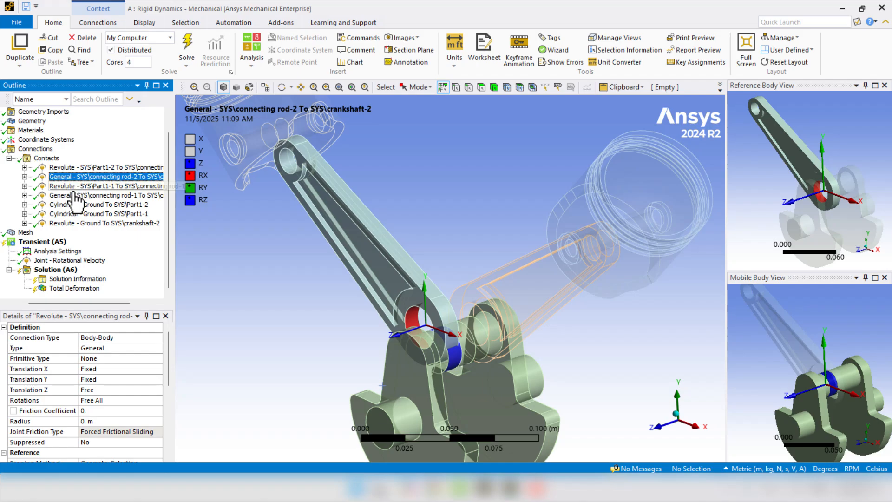
pyautogui.click(87, 390)
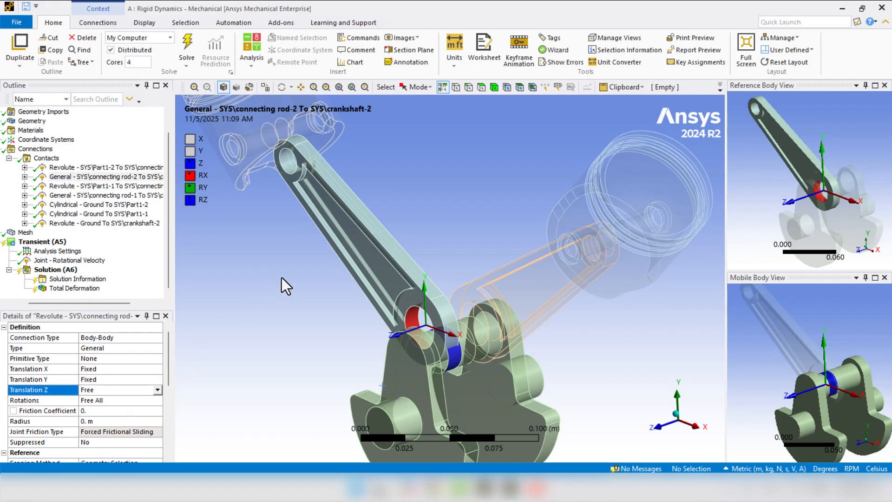
pyautogui.scroll(-3, 282, 278)
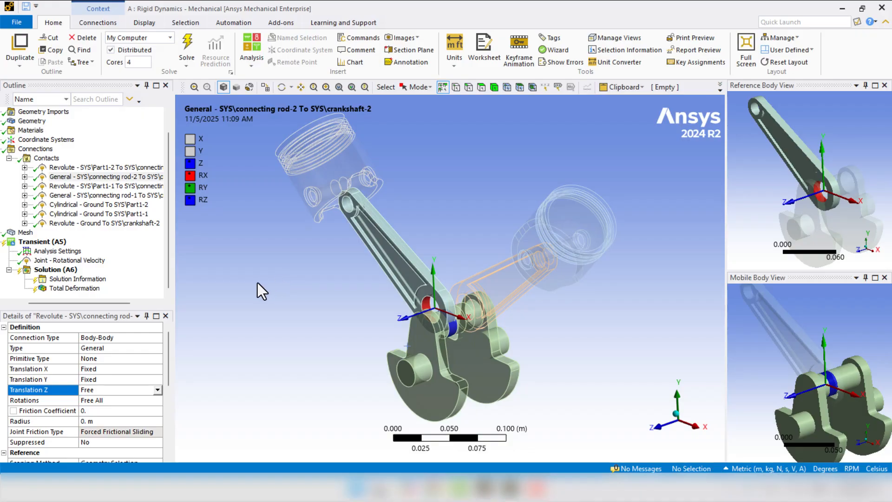
# - Open the Connections worksheet and refresh the Joint DOF Checker to review the free degrees of freedom
pyautogui.click(37, 150)
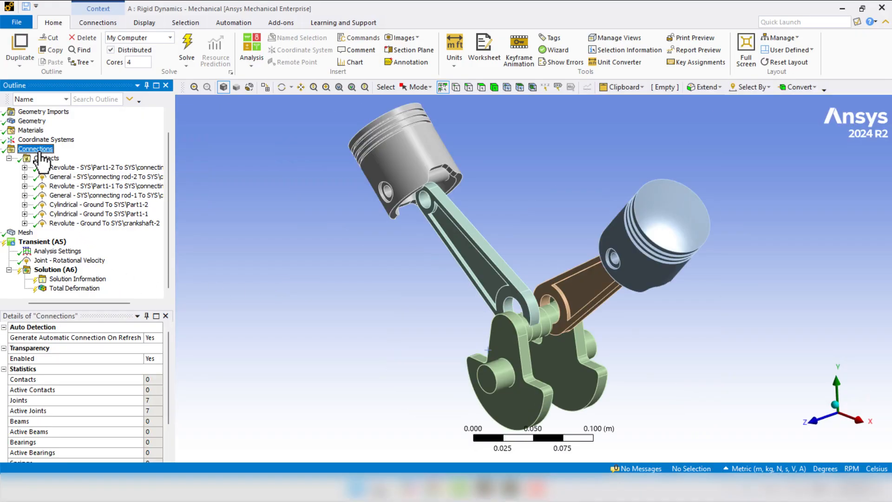
pyautogui.click(484, 46)
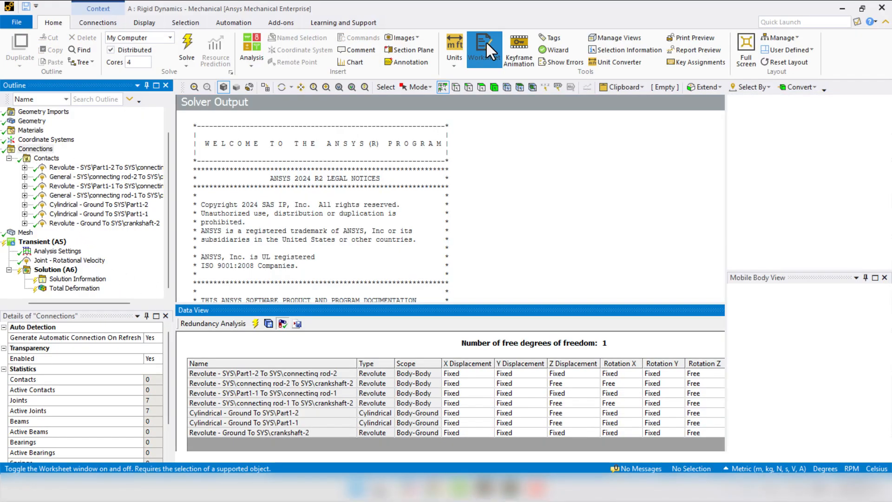
pyautogui.click(568, 135)
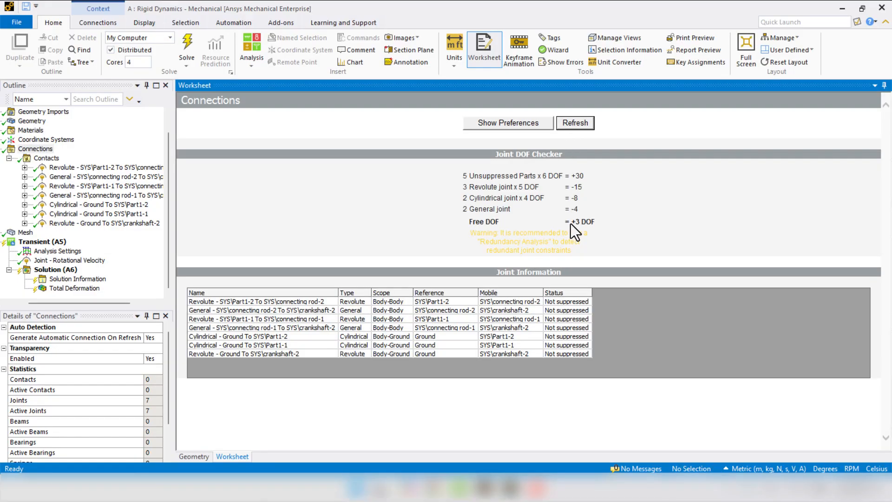
# - Solve the Transient (A5) analysis again with the updated joint definitions
pyautogui.moveTo(571, 222); pyautogui.dragTo(601, 224)
pyautogui.click(438, 417)
pyautogui.click(34, 242)
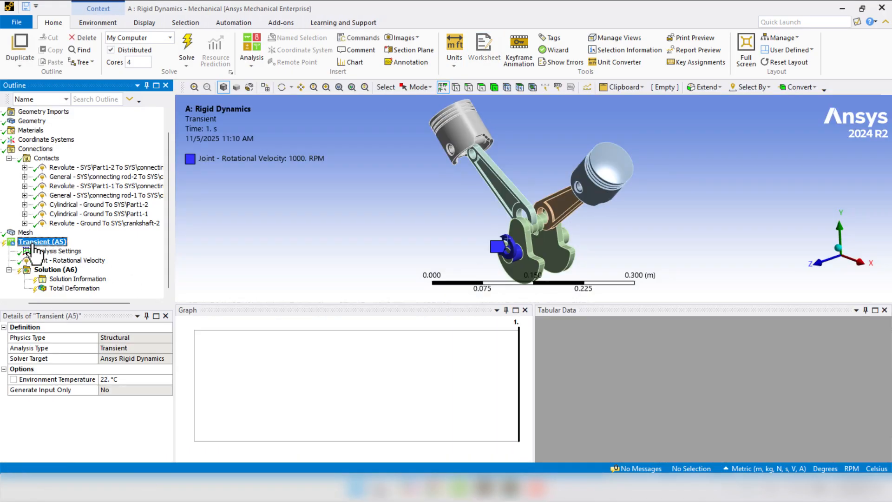
pyautogui.rightClick(34, 243)
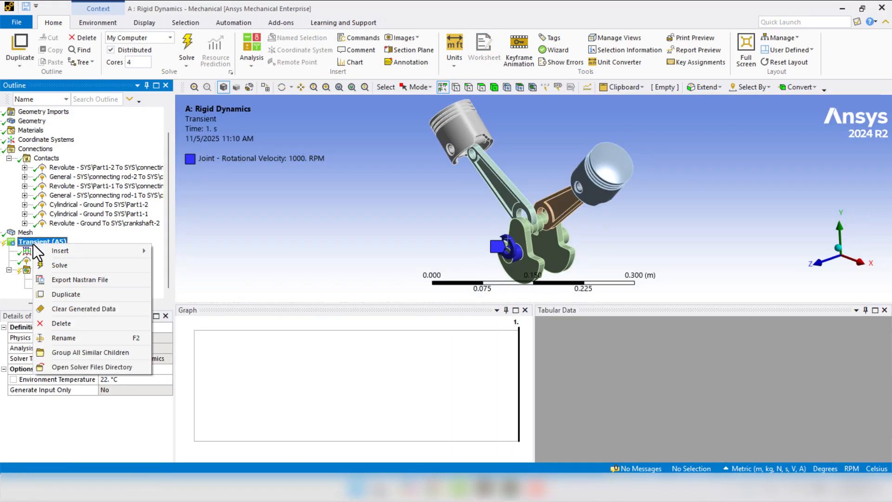
pyautogui.click(434, 209)
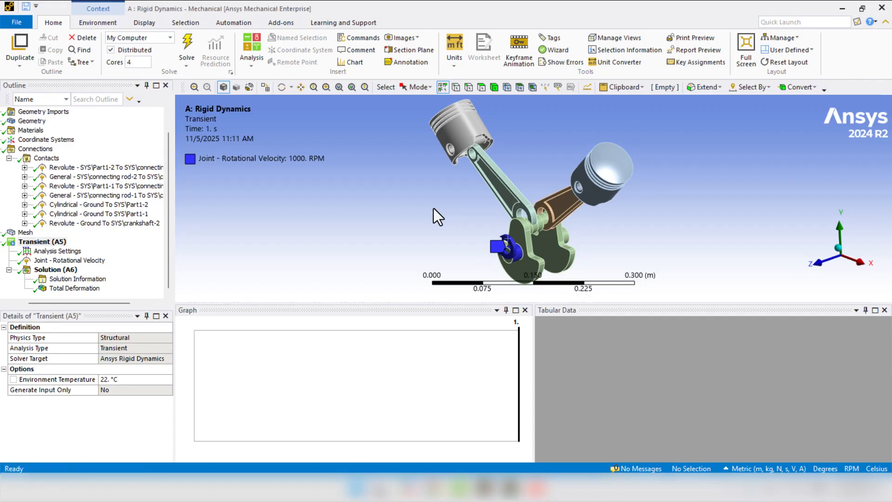
# - Reset the exploded view of the assembly and play the Total Deformation animation in a view along the Z axis
pyautogui.click(144, 23)
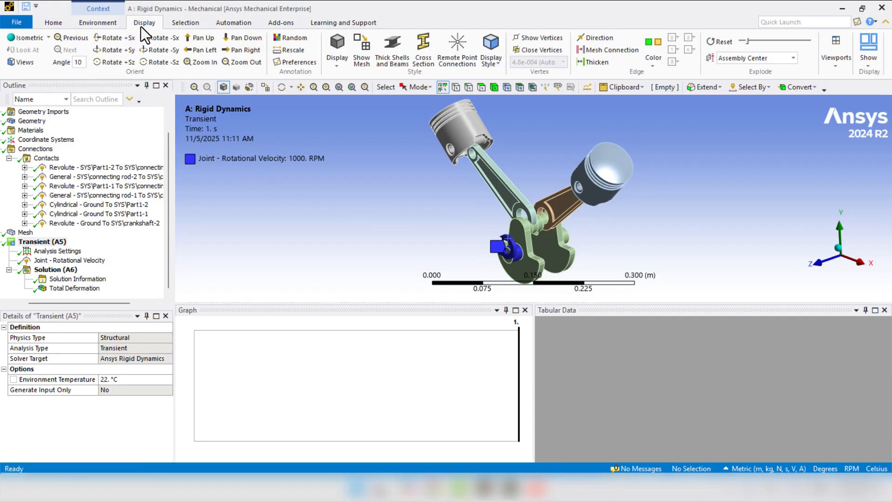
pyautogui.click(720, 42)
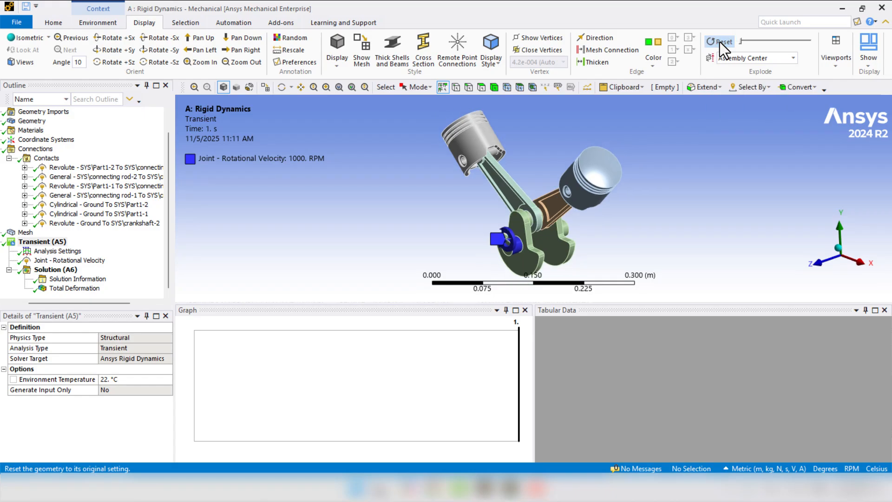
pyautogui.click(66, 289)
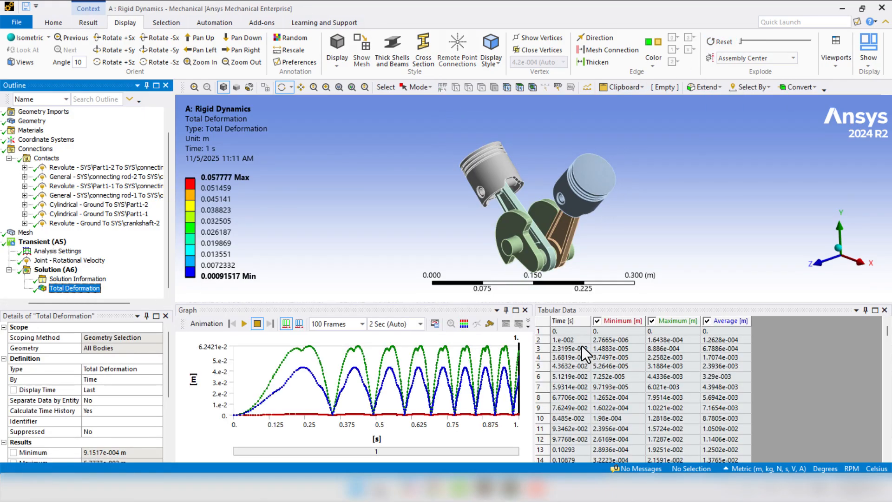
pyautogui.click(818, 264)
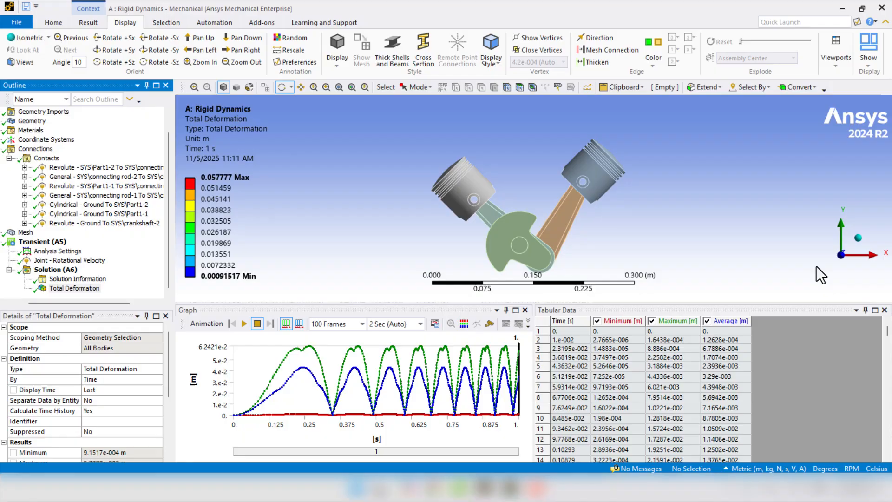
pyautogui.click(244, 324)
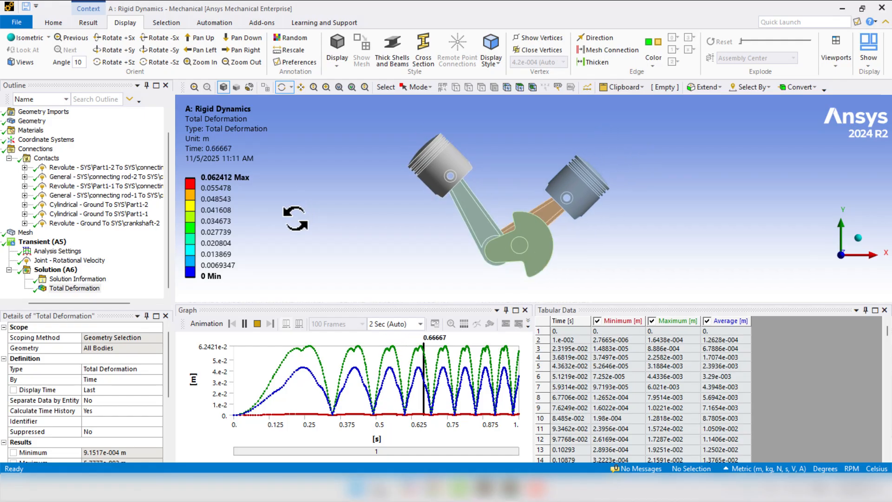
pyautogui.click(258, 324)
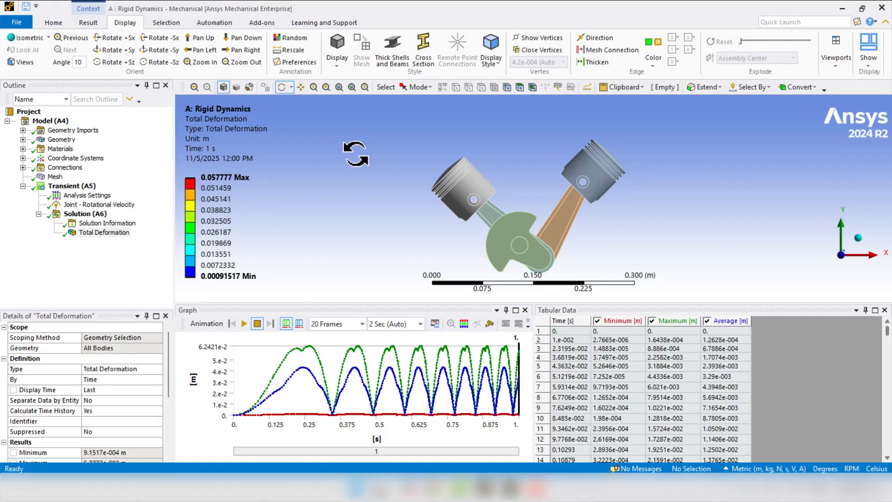
# - Set the number of steps in the Analysis Settings to 3
pyautogui.click(86, 197)
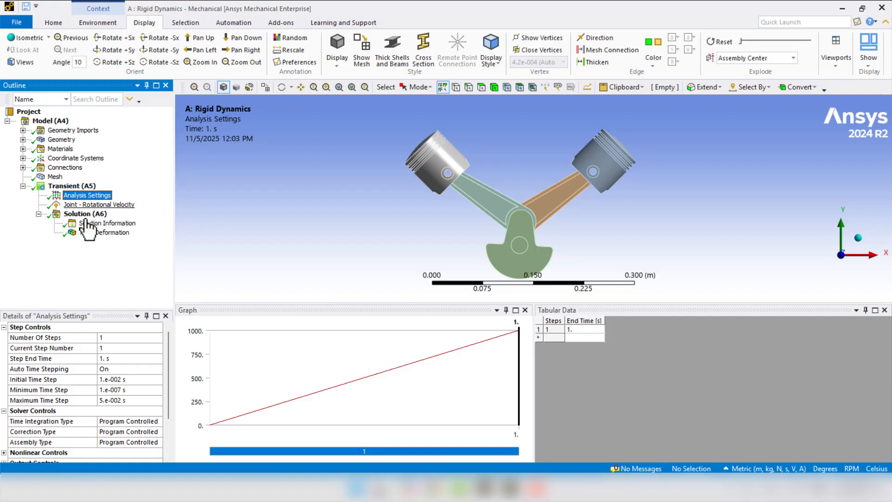
pyautogui.click(132, 337)
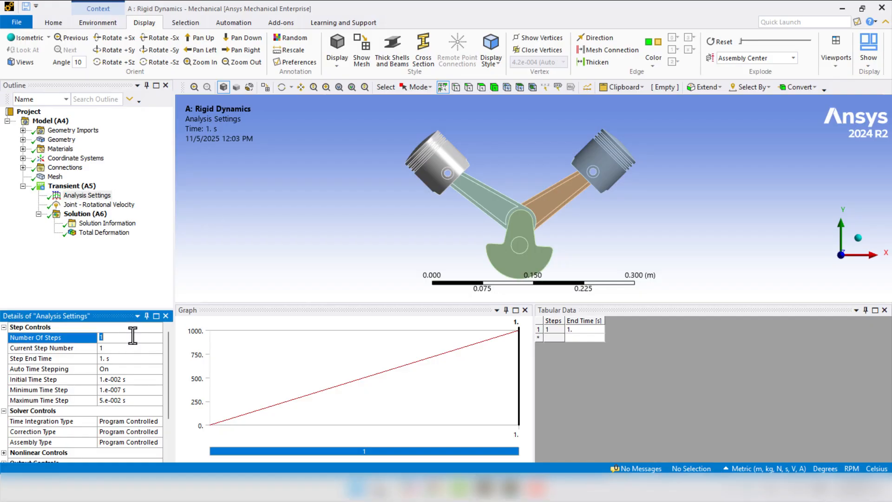
pyautogui.write('3')
pyautogui.press('Return')
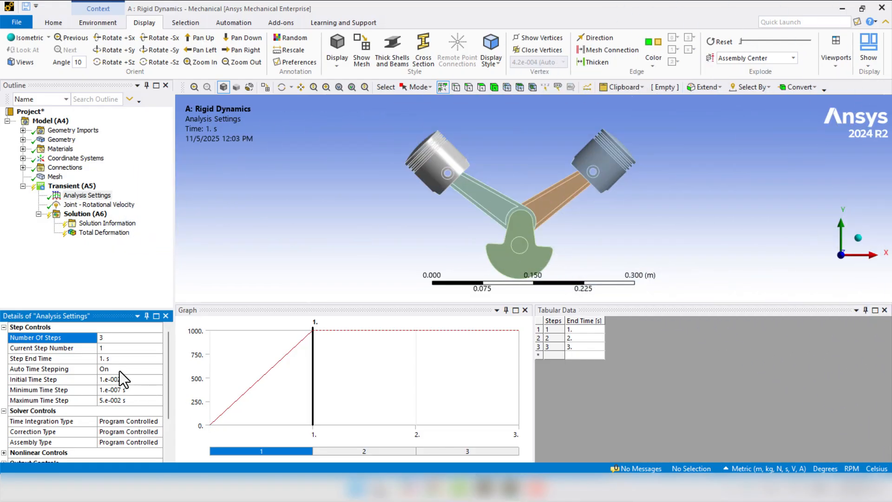
# - Make step 3 the current step in the Analysis Settings and set its end time to 5 s
pyautogui.click(116, 359)
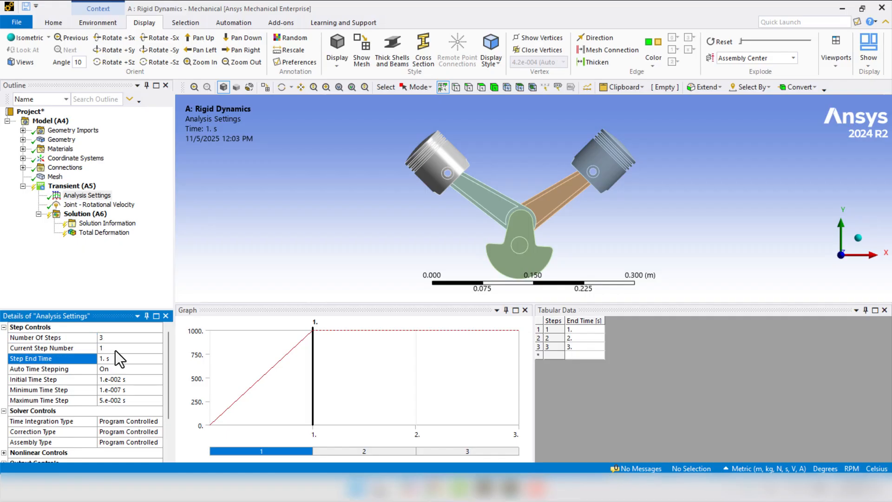
pyautogui.click(114, 347)
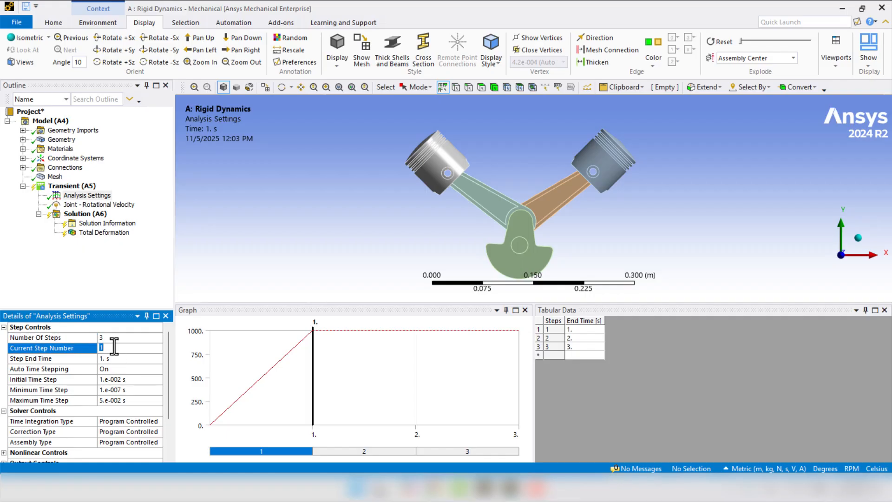
pyautogui.write('2')
pyautogui.press('Return')
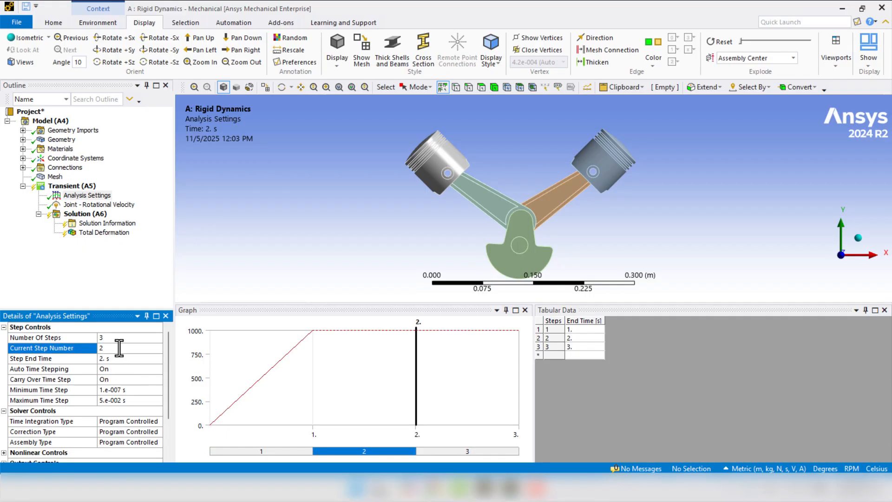
pyautogui.click(120, 347)
pyautogui.write('3')
pyautogui.press('Return')
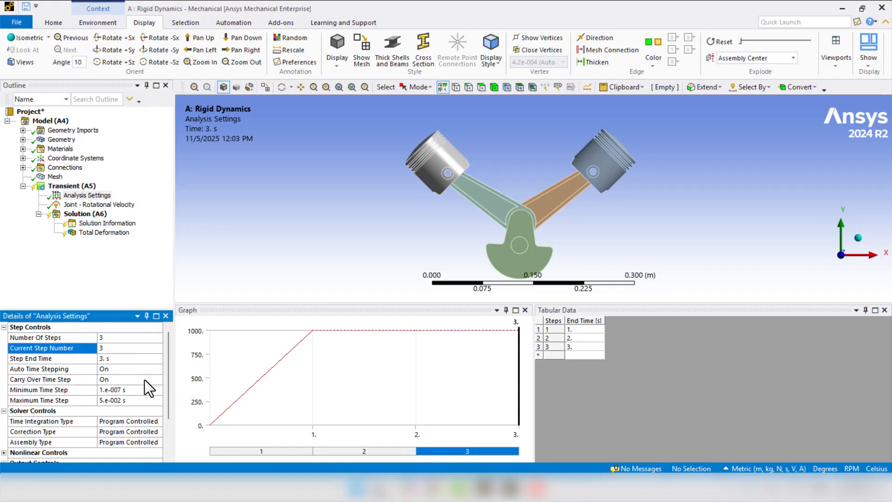
pyautogui.click(127, 360)
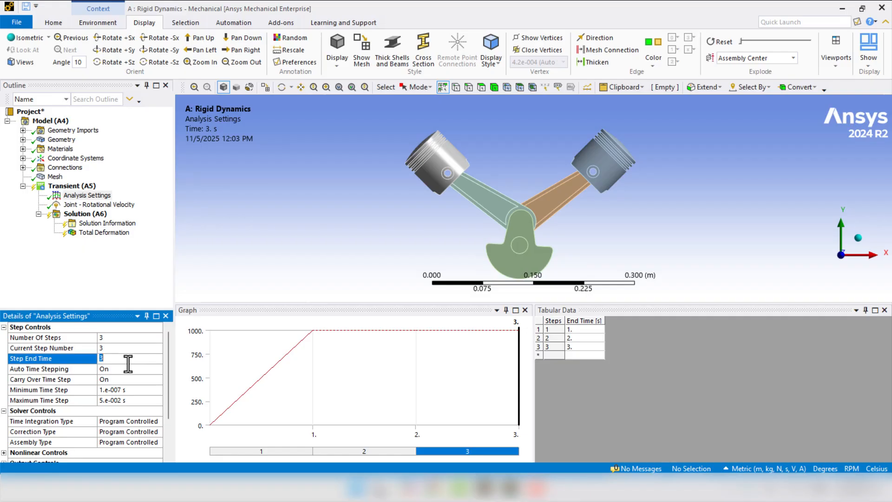
pyautogui.write('5')
pyautogui.press('Return')
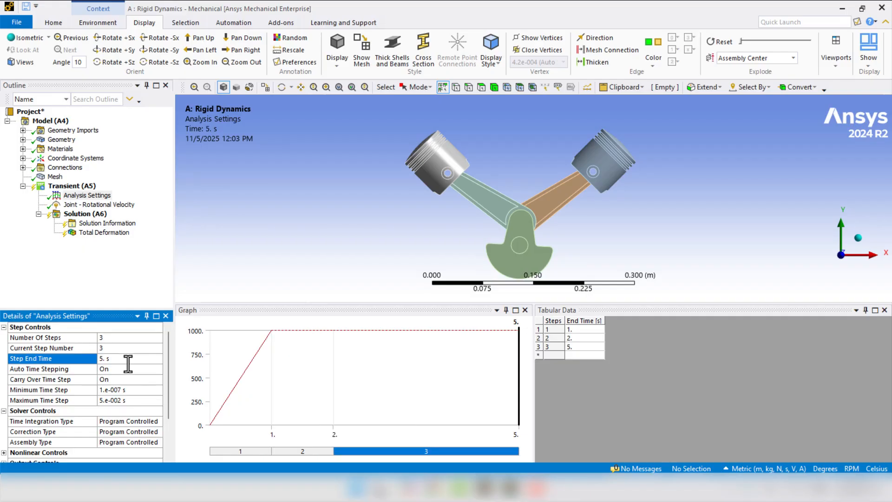
# - Make step 2 the current step and set its end time to 3 s
pyautogui.click(112, 349)
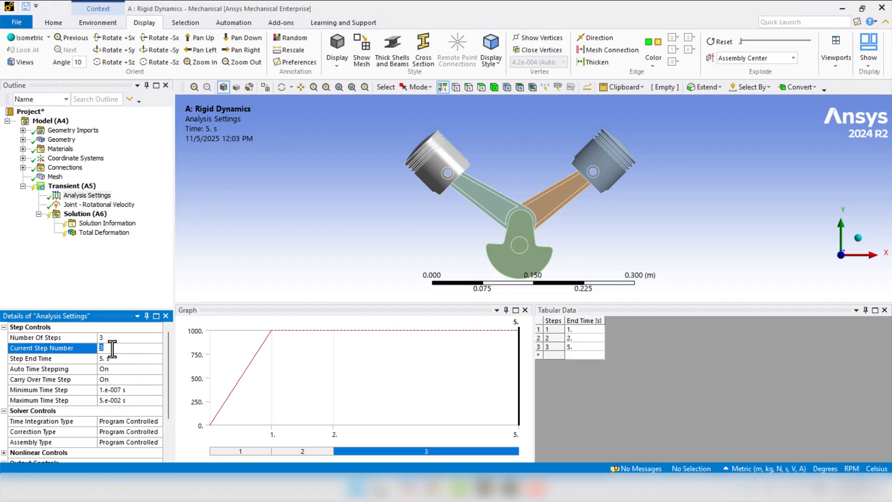
pyautogui.press('Return')
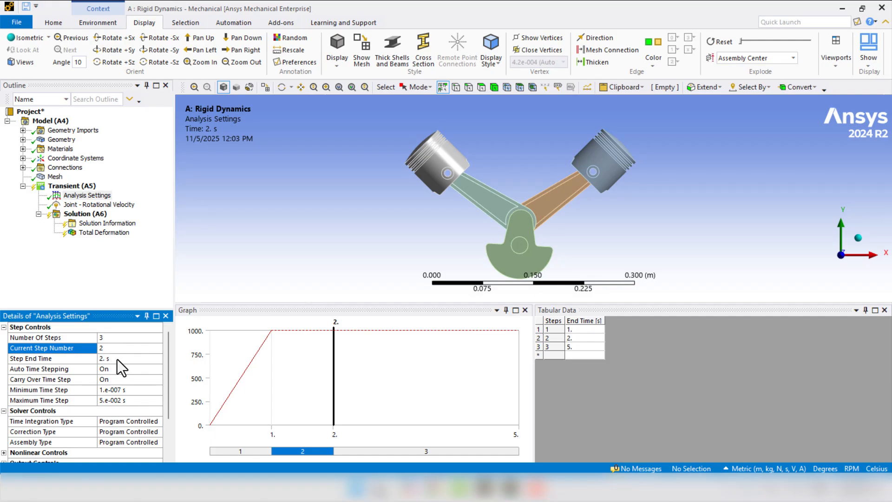
pyautogui.click(117, 359)
pyautogui.write('3')
pyautogui.press('Return')
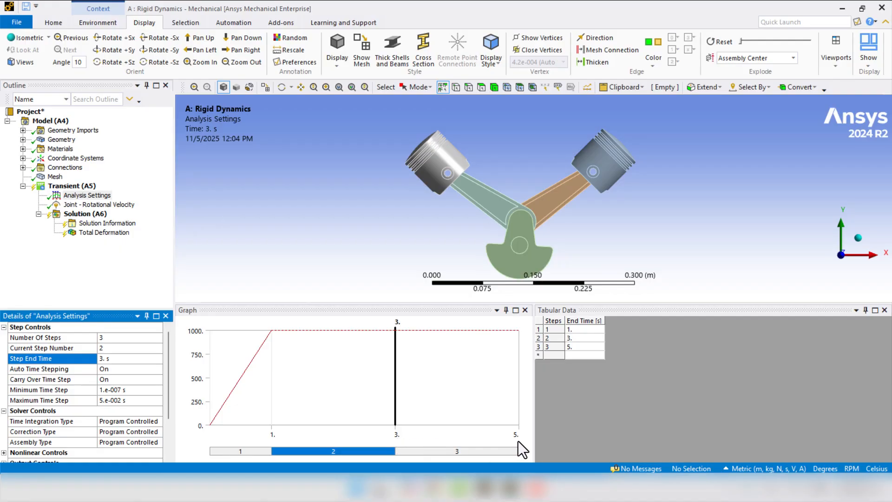
# - Set the crankshaft joint's rotational velocity to 0 rpm at 5 s and 1000 rpm at 3 s in its tabular data
pyautogui.click(79, 208)
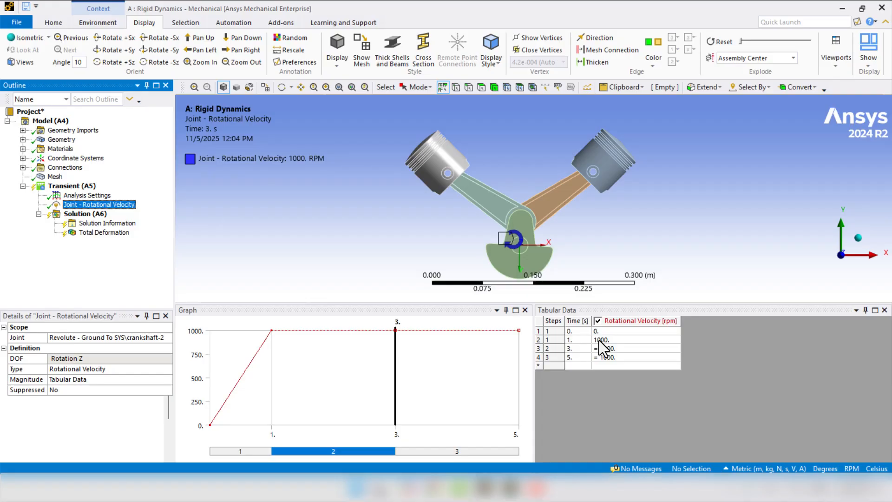
pyautogui.click(610, 356)
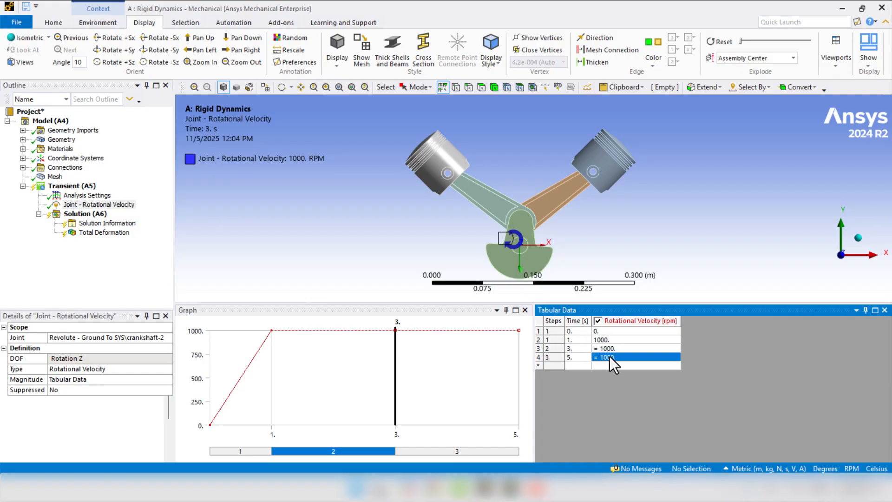
pyautogui.write('0')
pyautogui.press('Return')
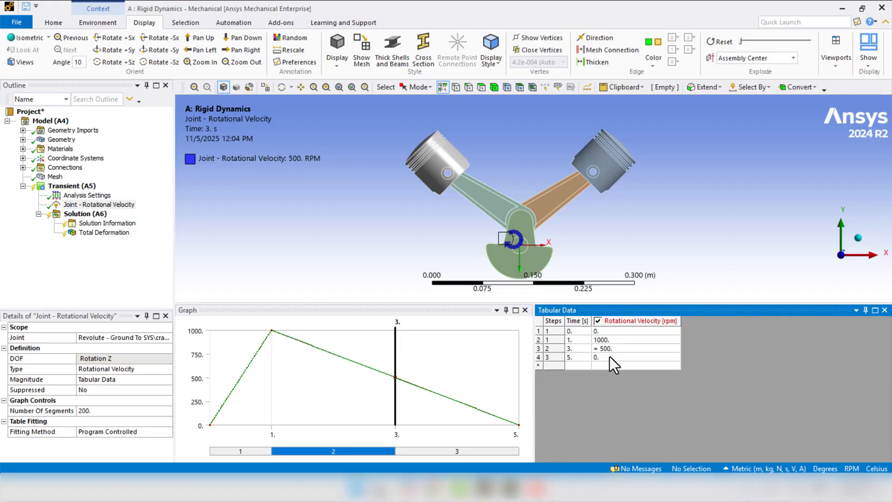
pyautogui.click(618, 345)
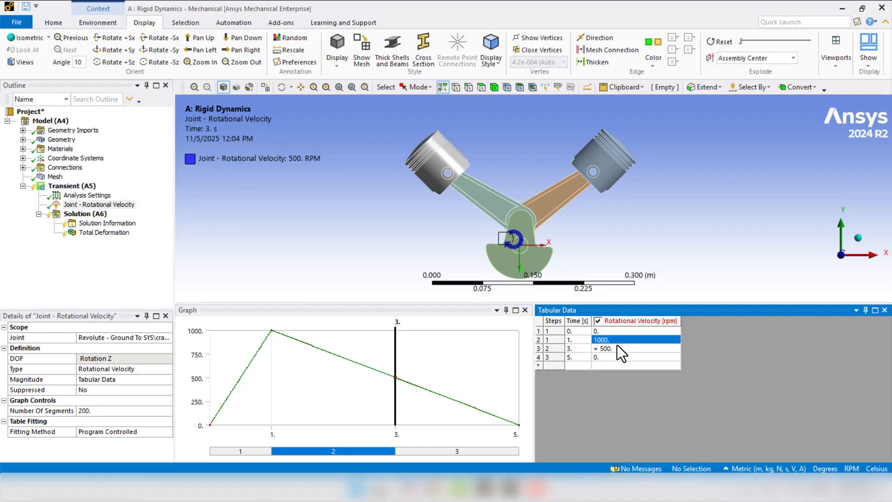
pyautogui.click(619, 348)
pyautogui.write('1000')
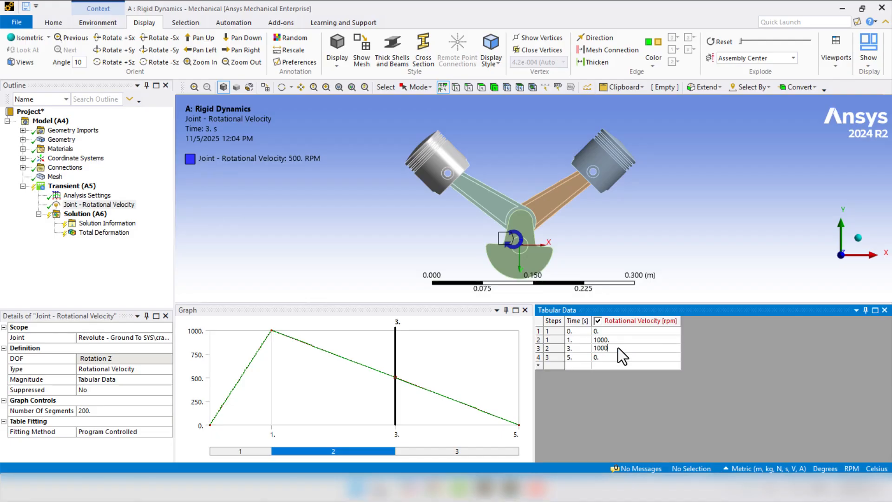
pyautogui.press('Return')
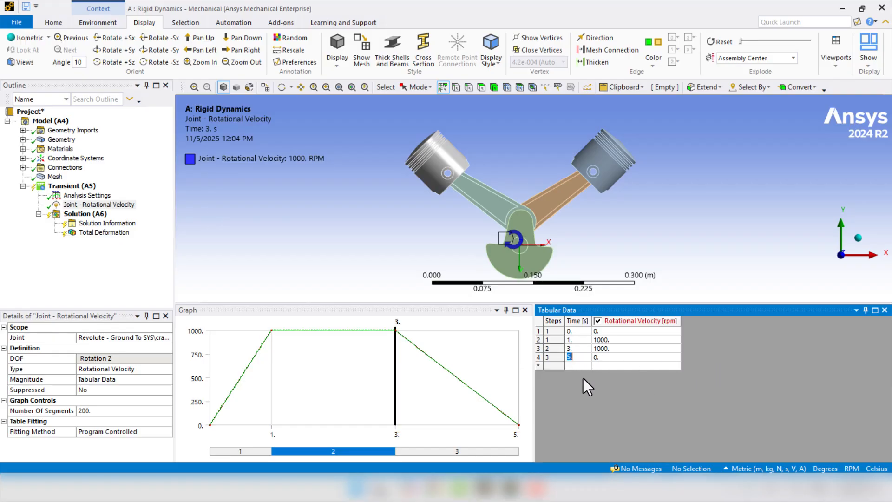
# - Solve the Transient (A5) analysis with the three-step rotational velocity profile
pyautogui.click(59, 188)
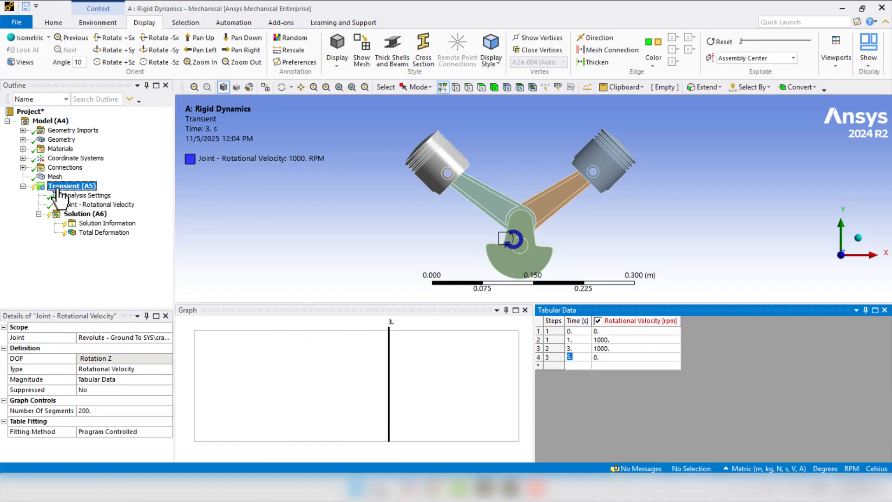
pyautogui.rightClick(59, 190)
pyautogui.click(72, 209)
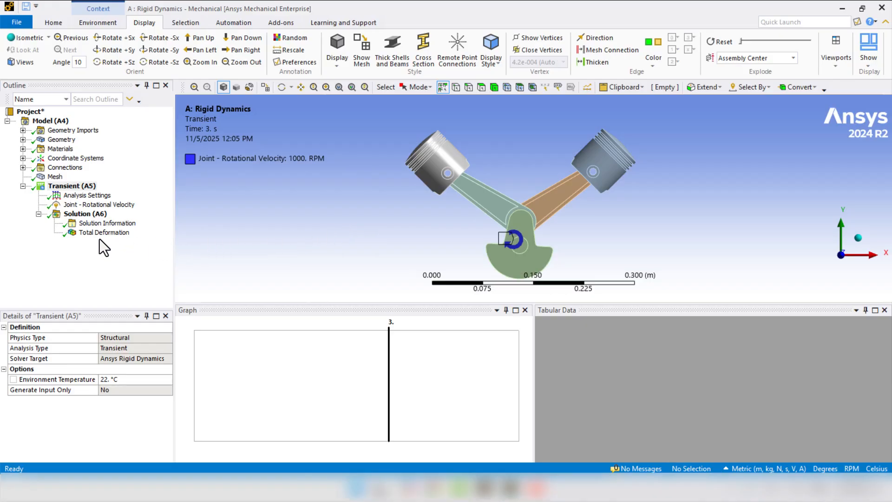
# - Open the Total Deformation result and play its animation over the 5 s simulation, then stop it
pyautogui.click(87, 233)
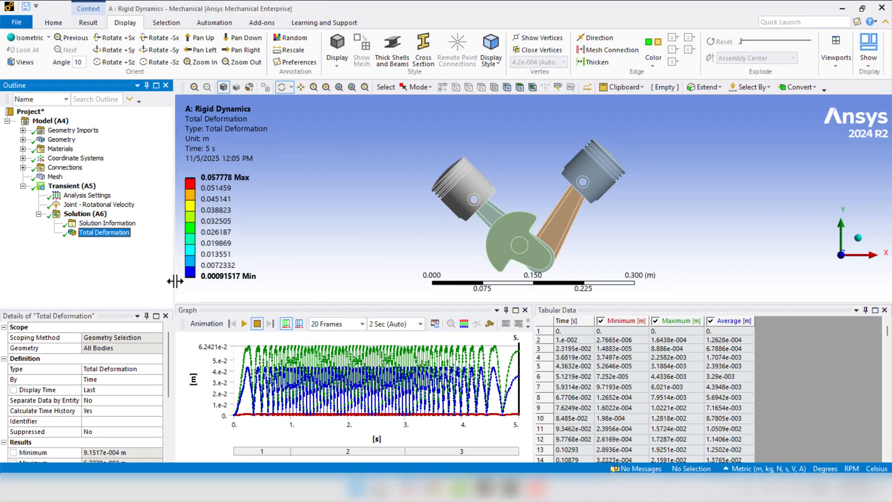
pyautogui.click(244, 325)
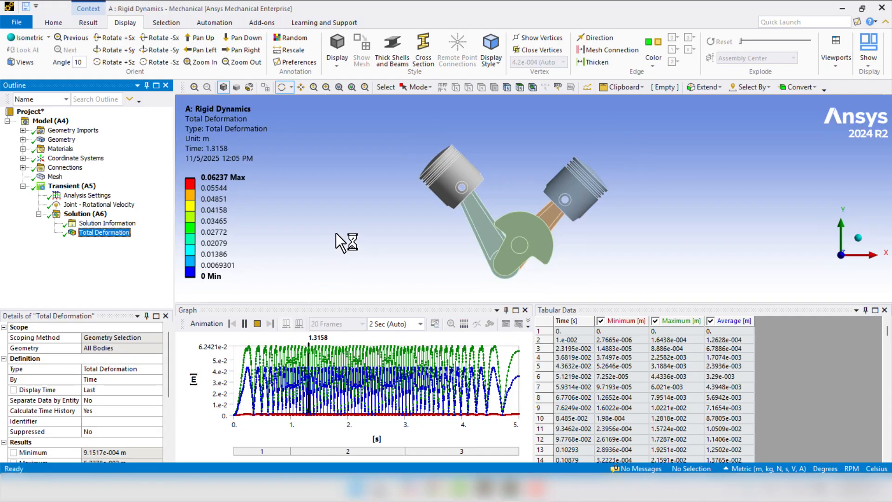
pyautogui.click(254, 323)
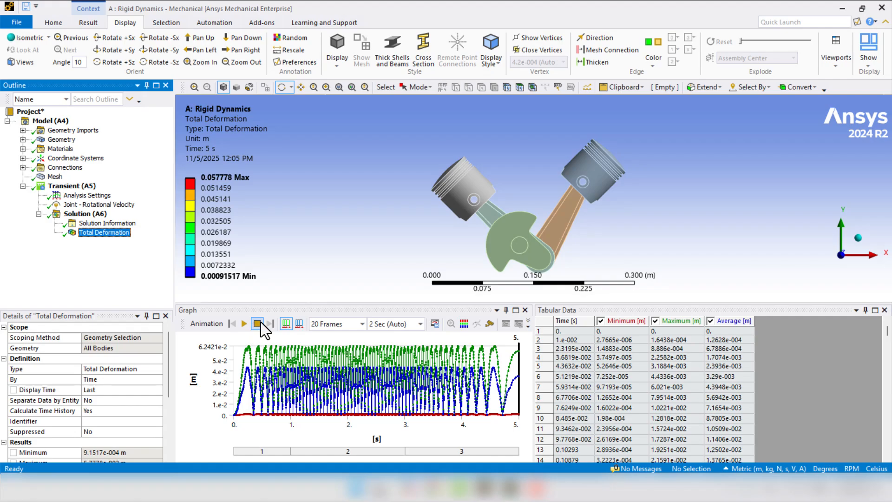
# - Look through the Total Deformation tabular data down to the final time point at 5 s
pyautogui.click(640, 376)
pyautogui.scroll(-15, 640, 376)
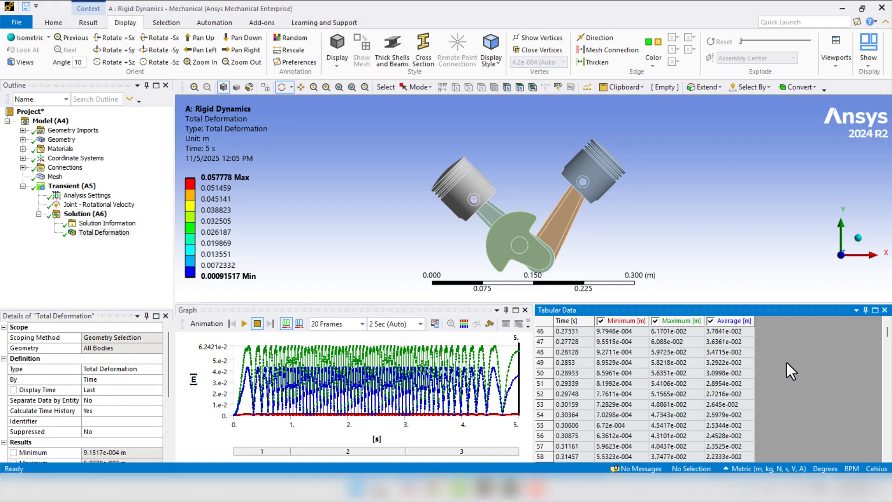
pyautogui.moveTo(888, 337); pyautogui.dragTo(889, 449)
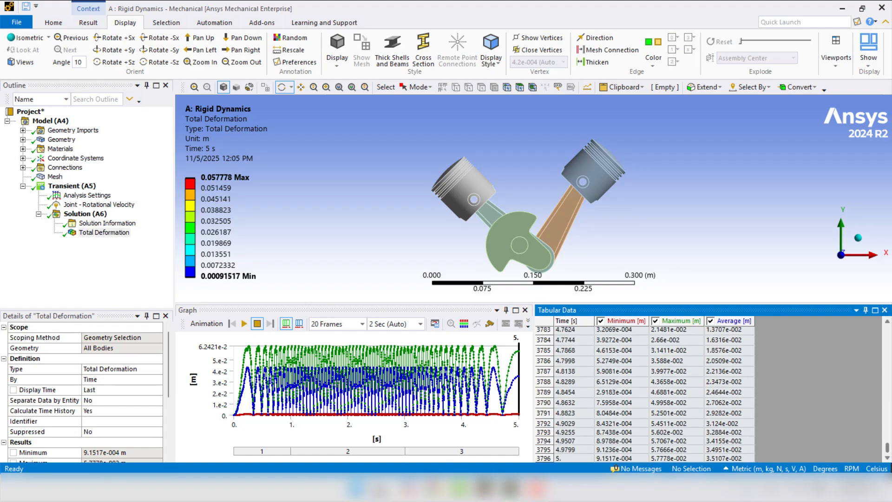
pyautogui.click(560, 459)
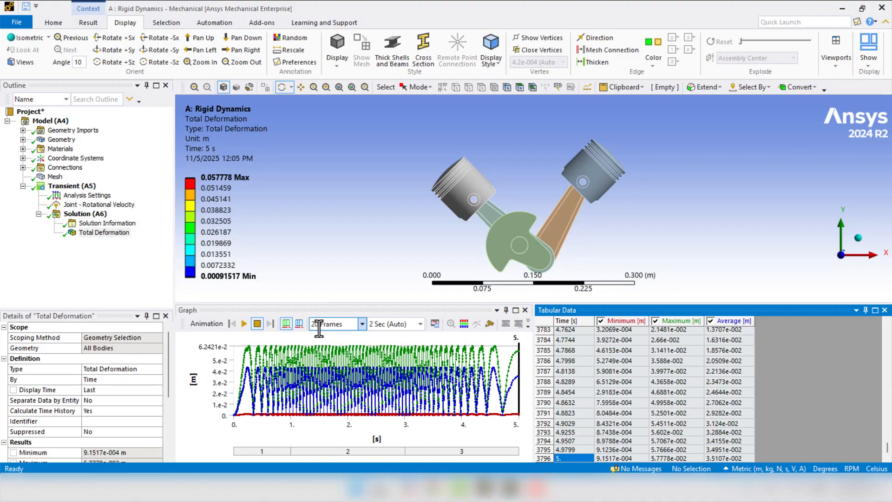
# - Set the Total Deformation animation to 100 frames, play it back, and stop it
pyautogui.click(362, 324)
pyautogui.click(337, 379)
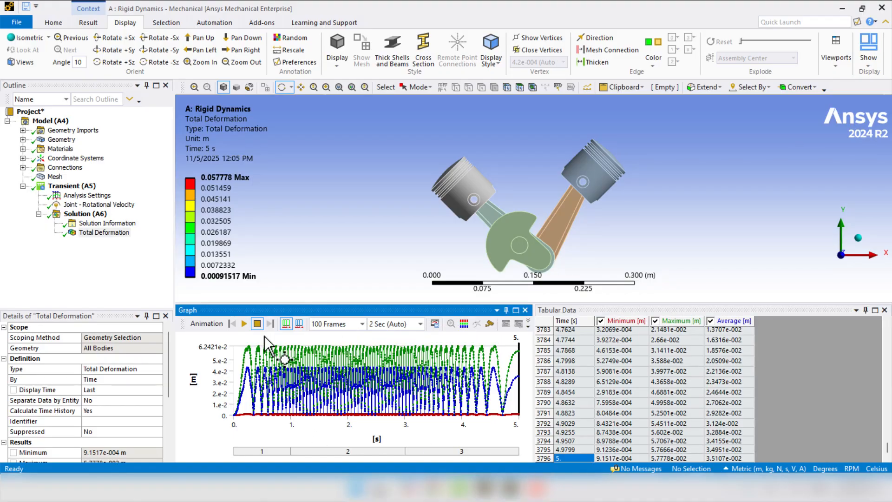
pyautogui.click(245, 324)
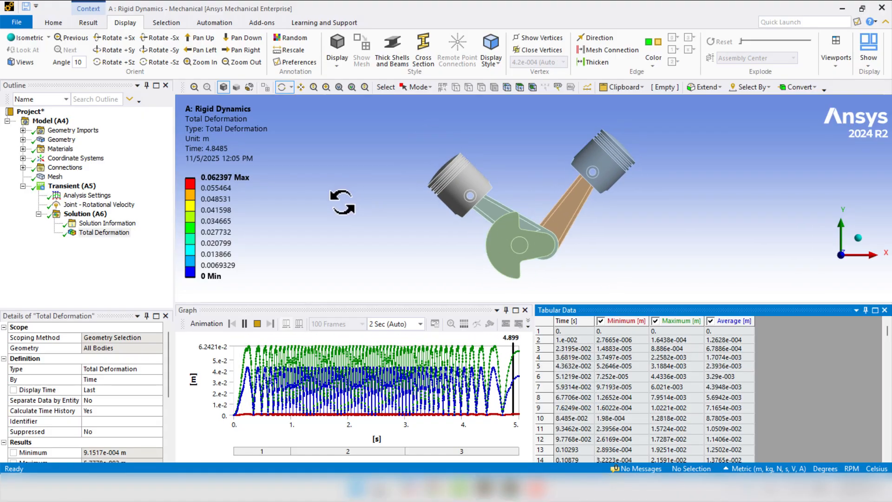
pyautogui.click(255, 322)
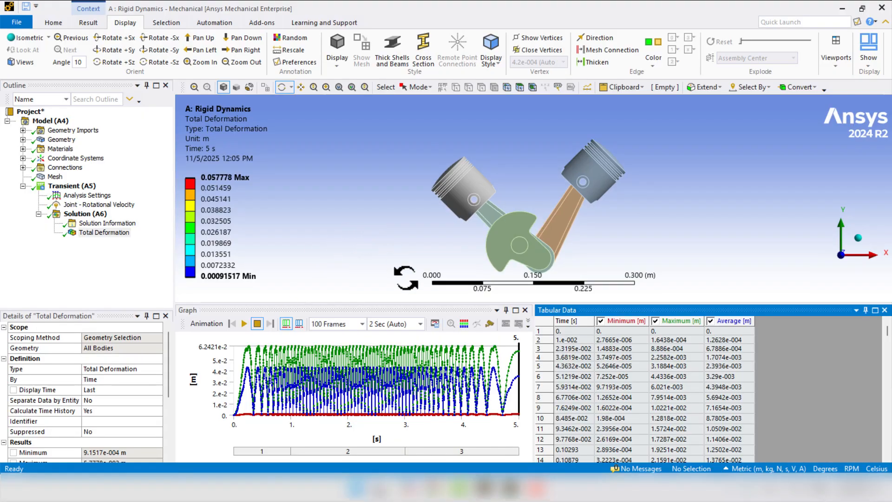
# - Set the animation duration to 10 seconds, play the Total Deformation result through, and stop it
pyautogui.click(418, 325)
pyautogui.click(388, 380)
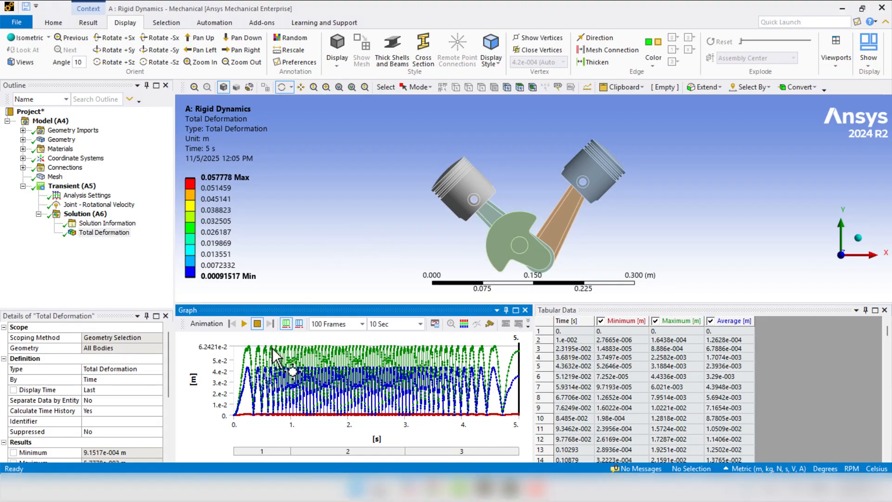
pyautogui.click(244, 323)
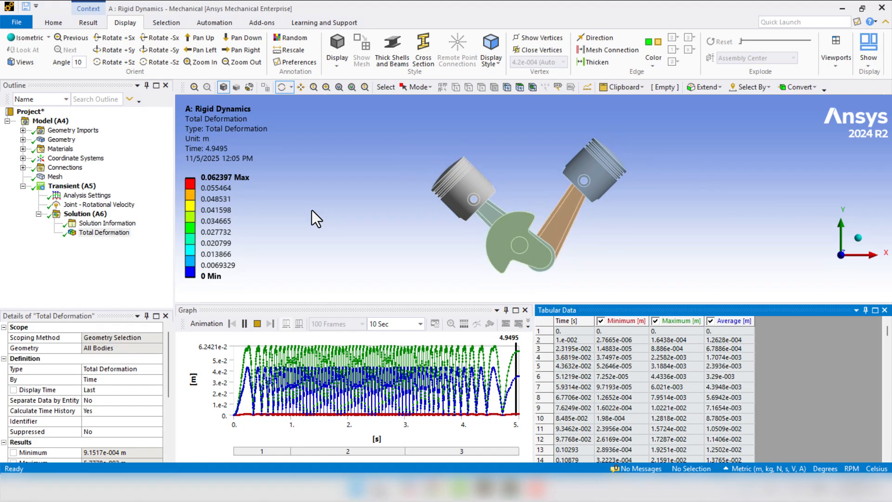
pyautogui.click(256, 324)
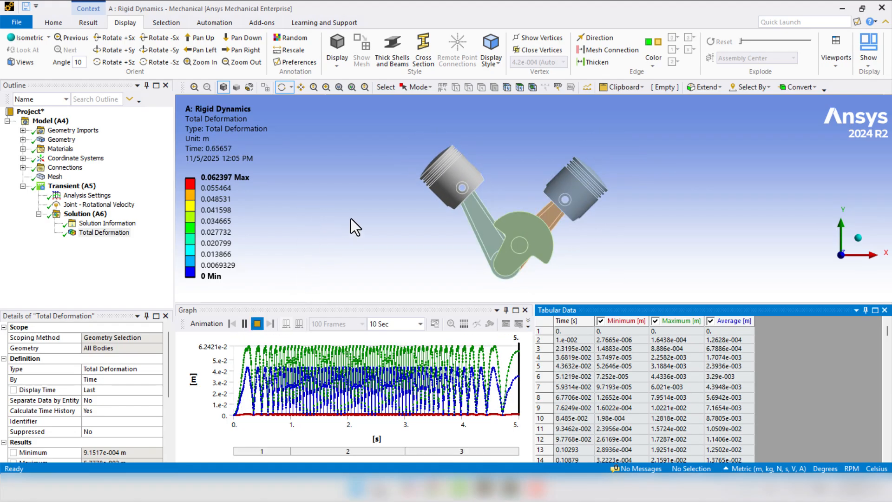